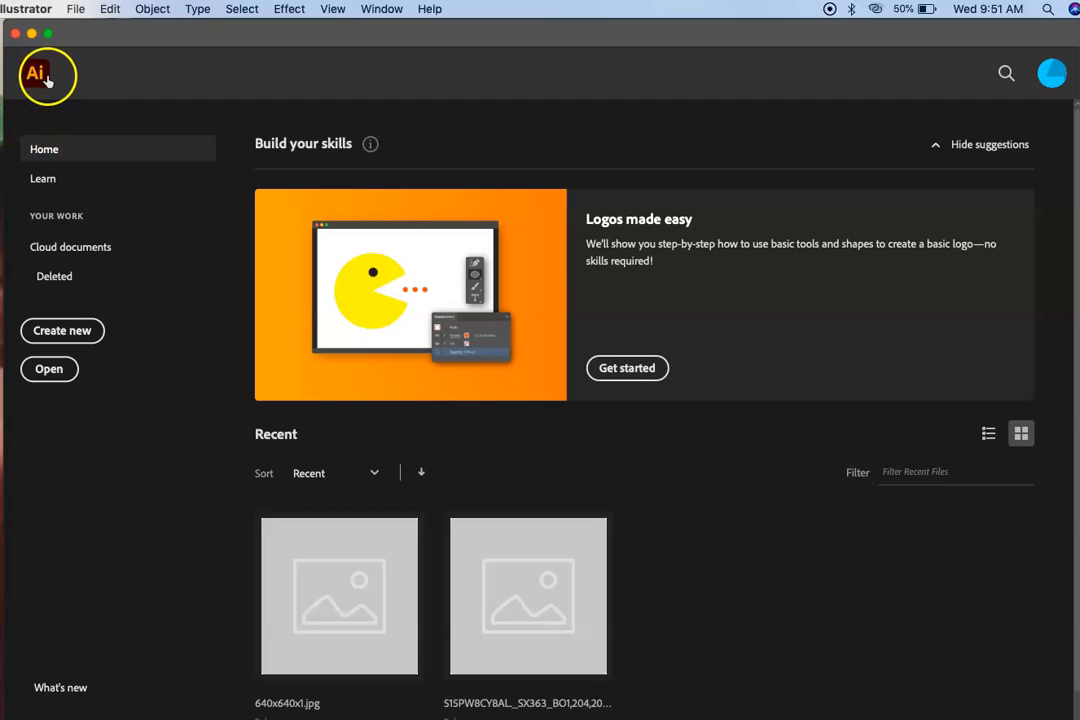
Create a new A4 document in inches with portrait orientation, one artboard and CMYK colour mode
left_click(60, 338)
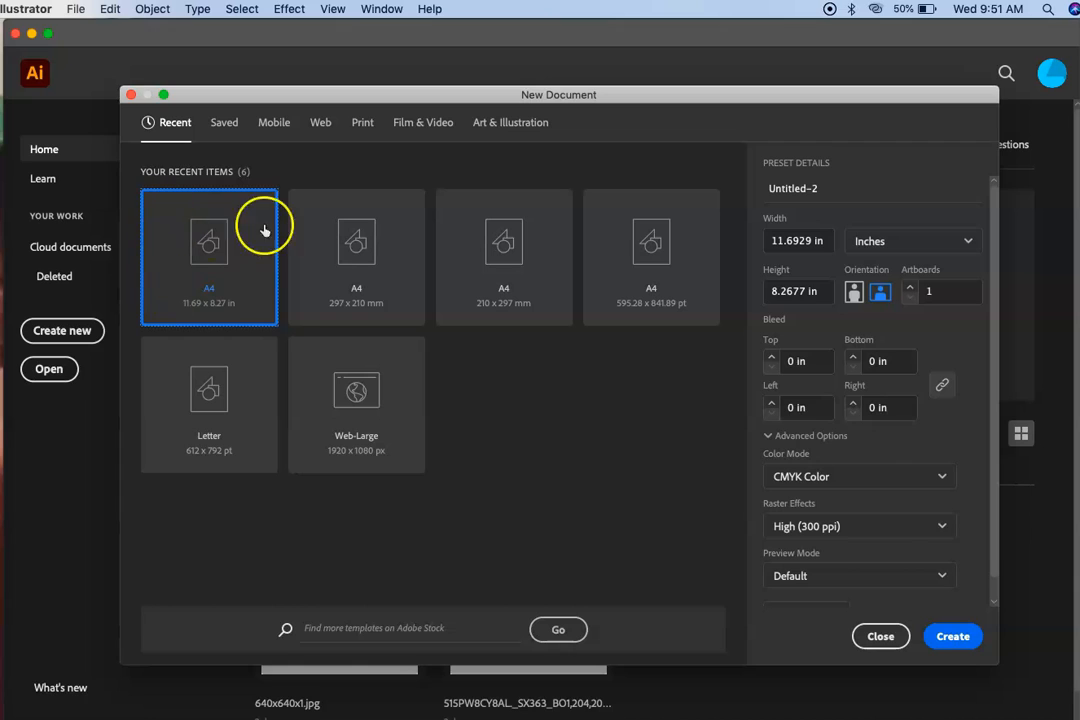
left_click(194, 312)
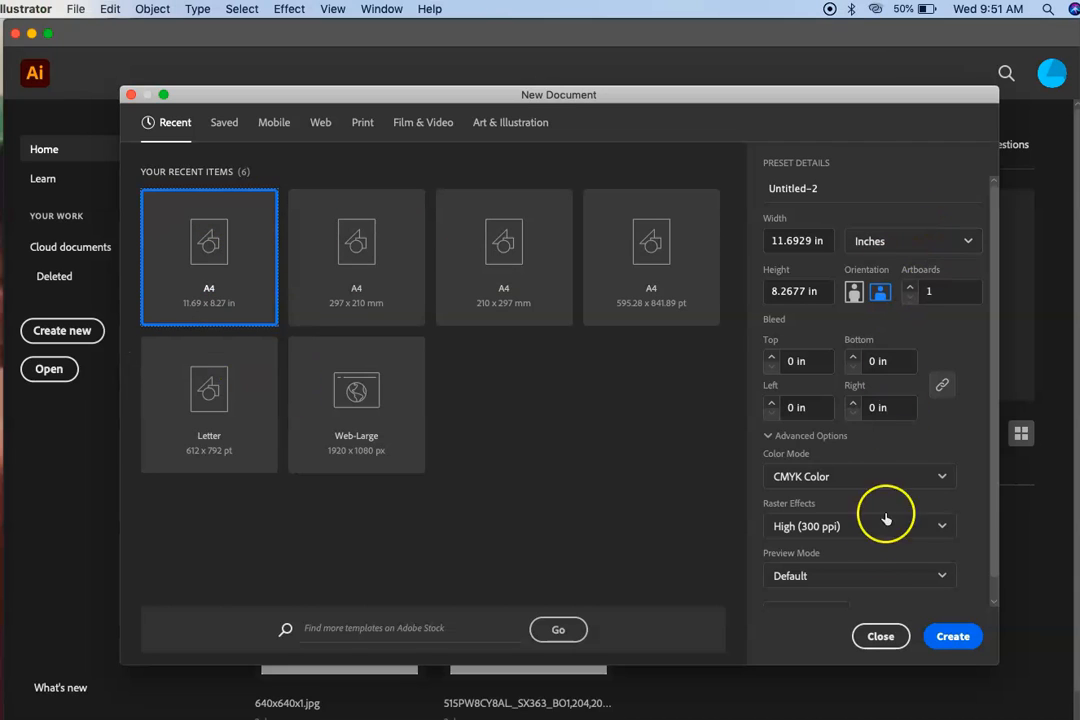
left_click(853, 292)
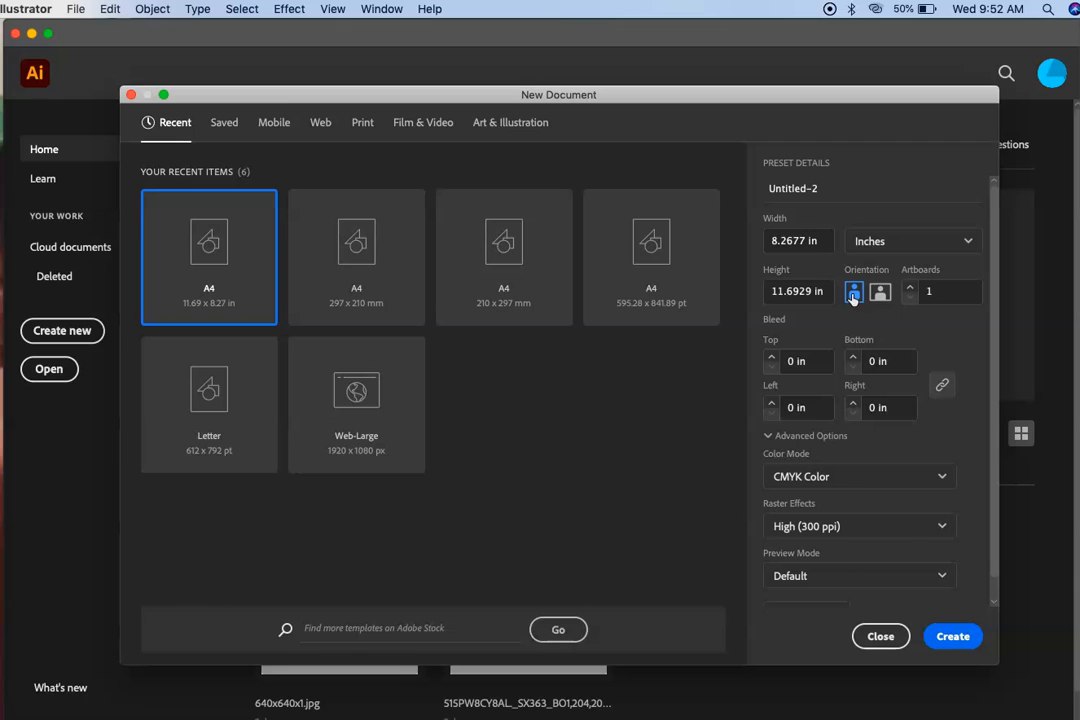
left_click(953, 636)
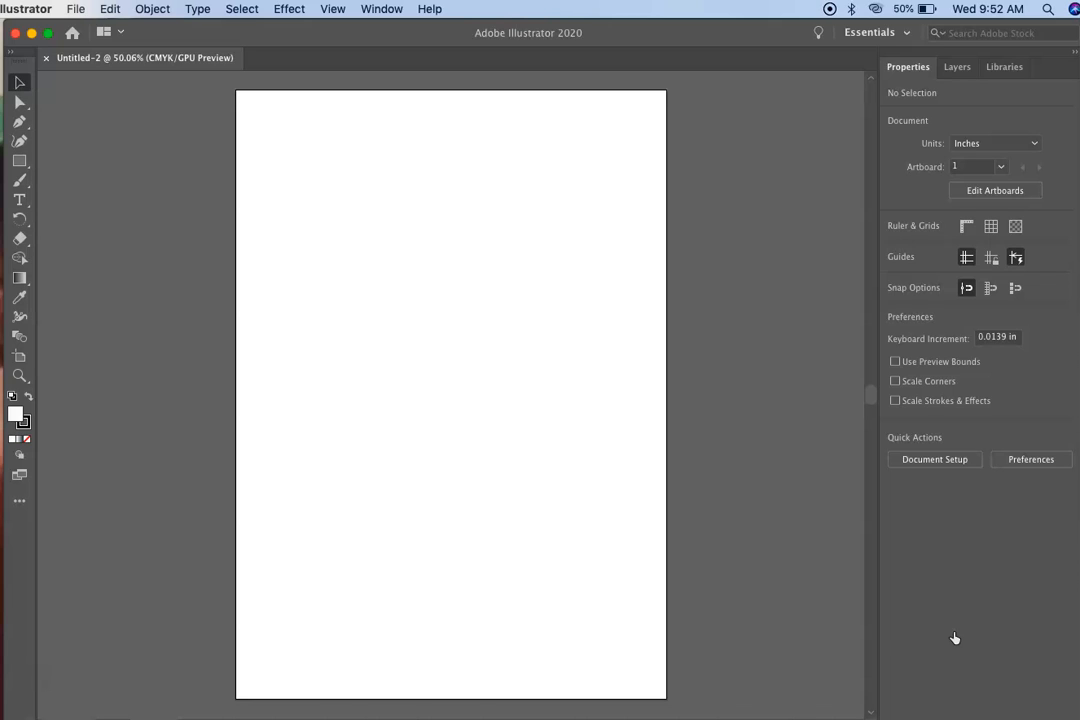
Draw a closed triangle with the Pen tool in the upper-left area of the artboard
left_click(19, 120)
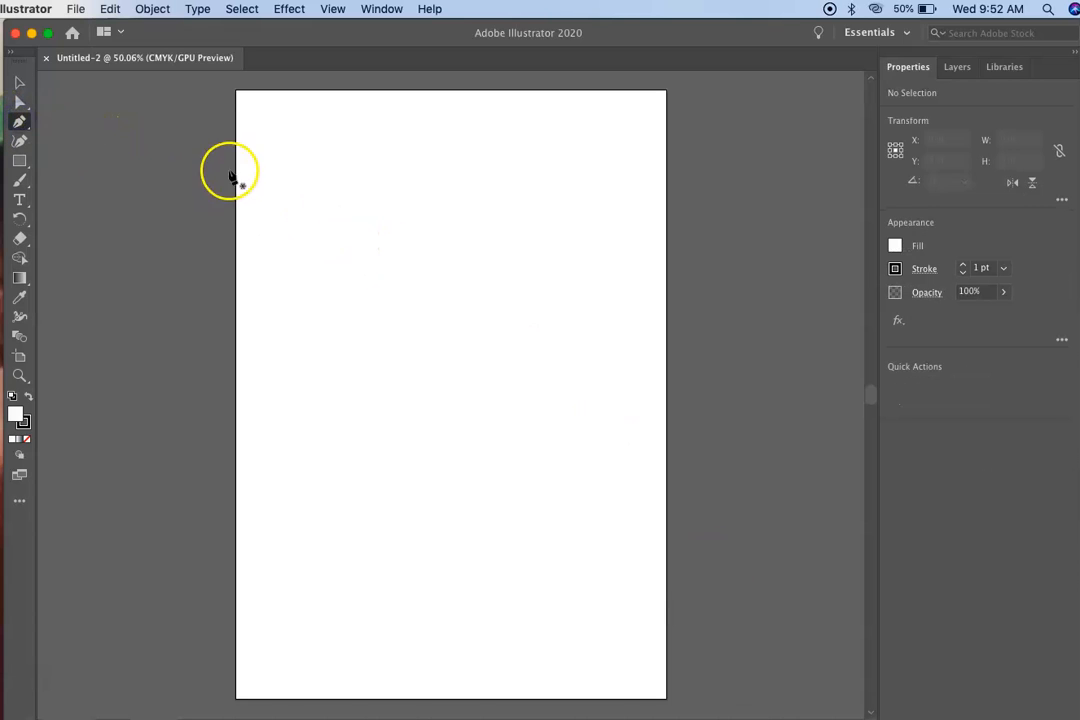
left_click(321, 156)
left_click(305, 287)
left_click(451, 257)
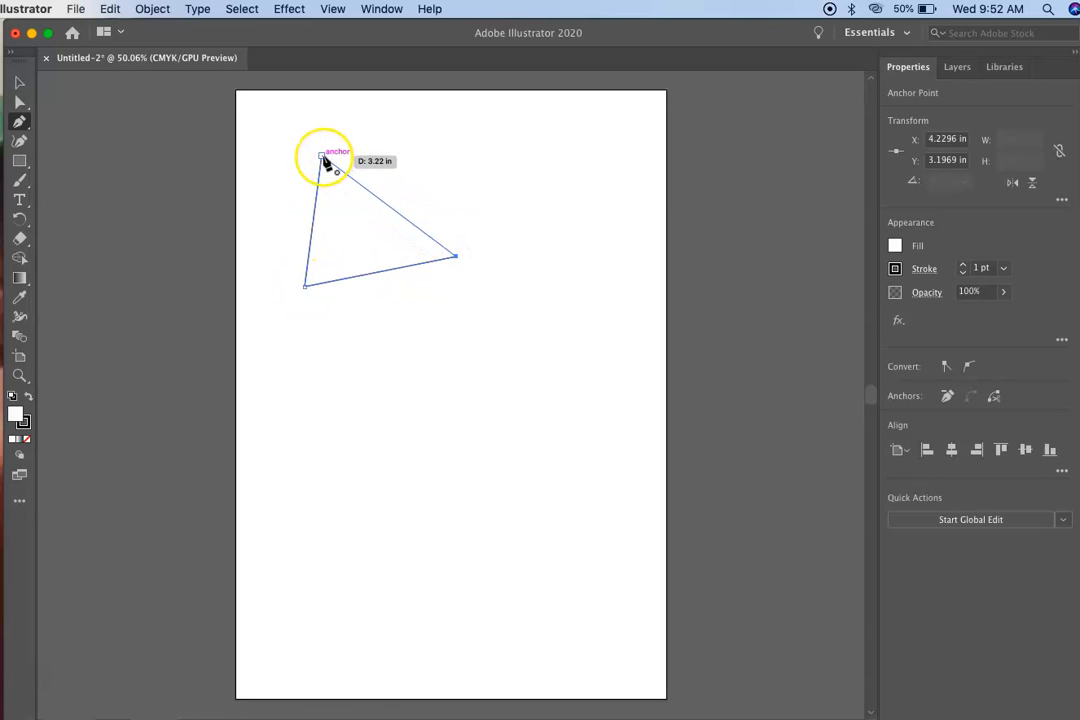
left_click(322, 157)
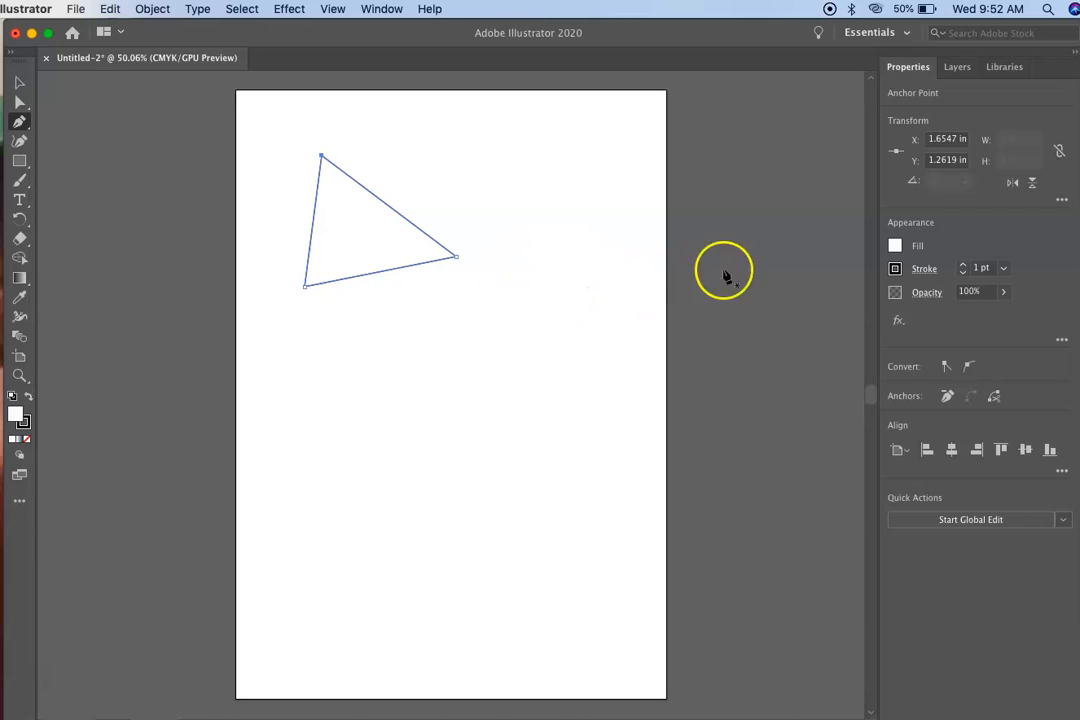
Fill the triangle with the CMYK Magenta swatch
left_click(894, 245)
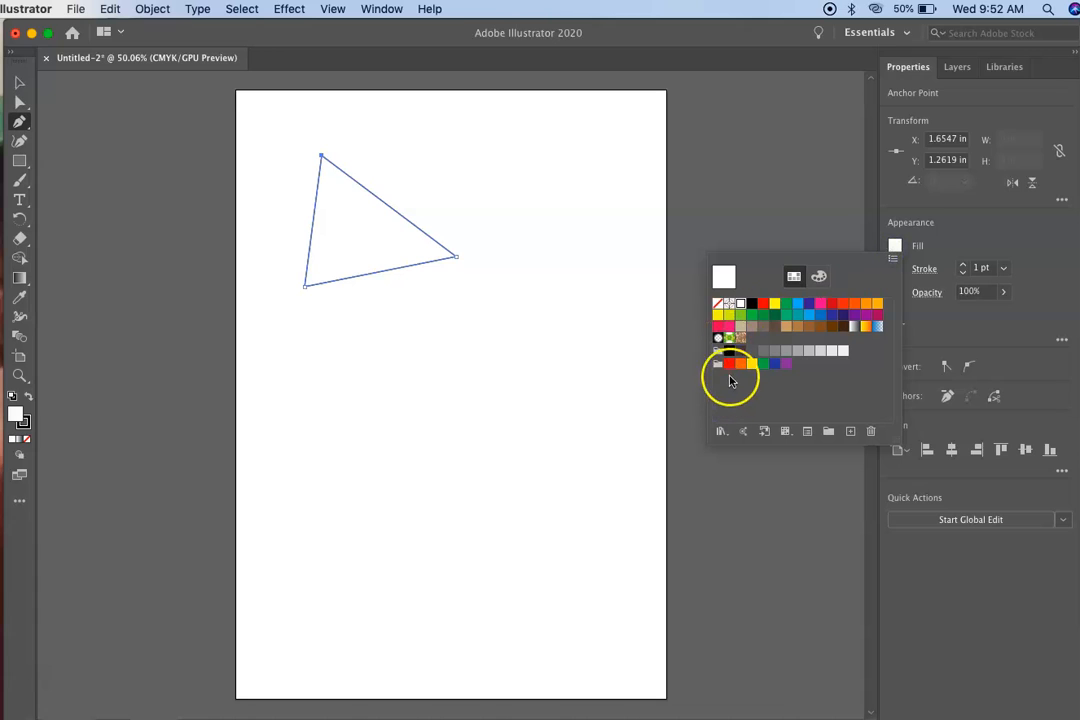
left_click(820, 304)
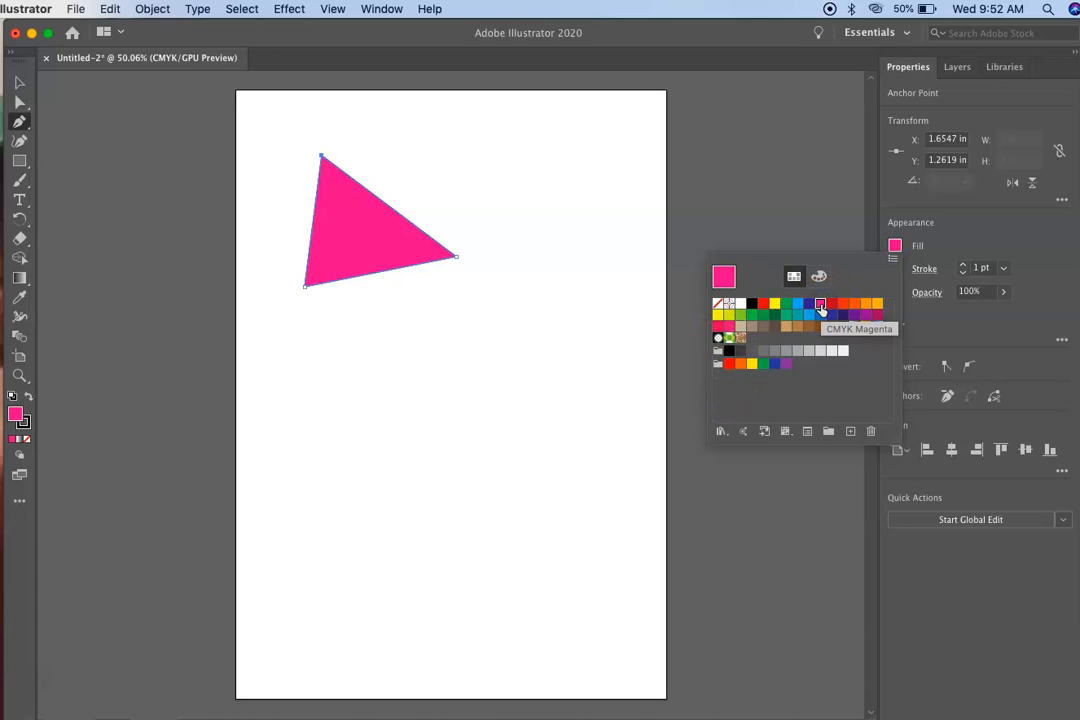
left_click(941, 252)
Set the triangle's stroke weight to 7 pt and deselect it
left_click(894, 271, "shift")
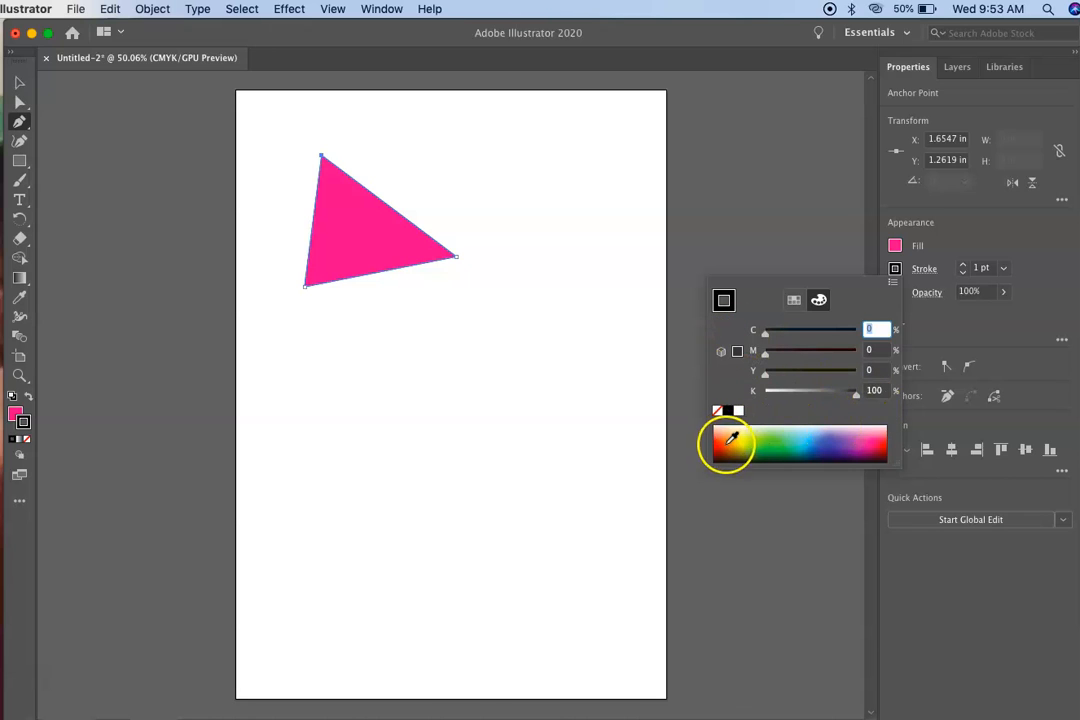
left_click(943, 248)
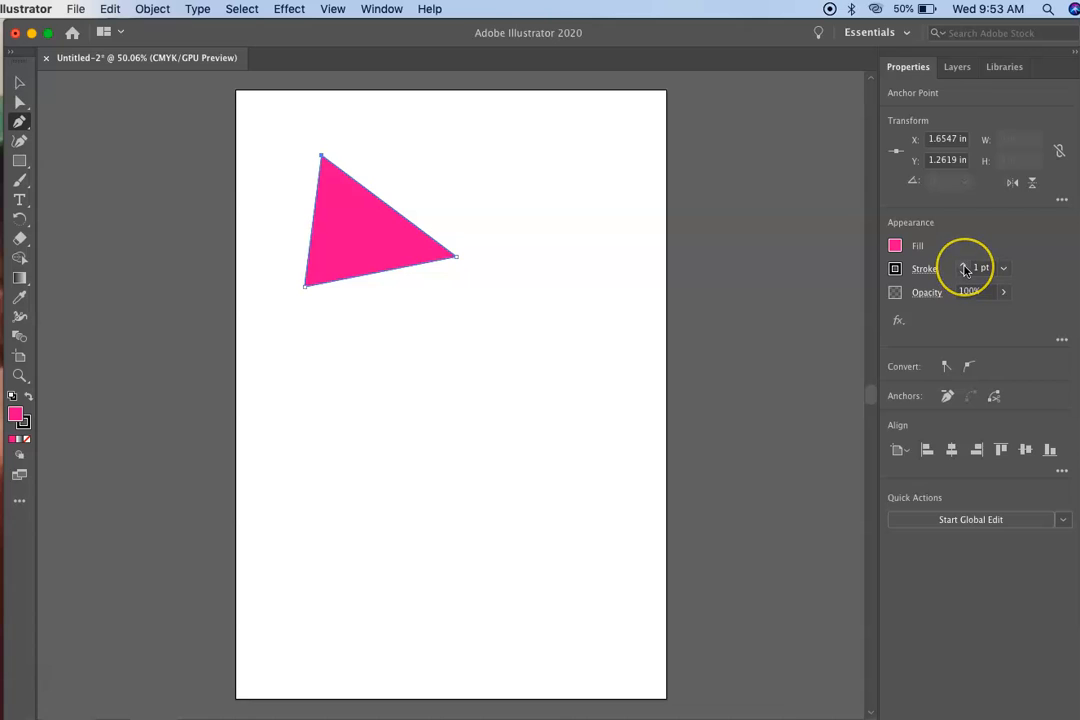
left_click(965, 269)
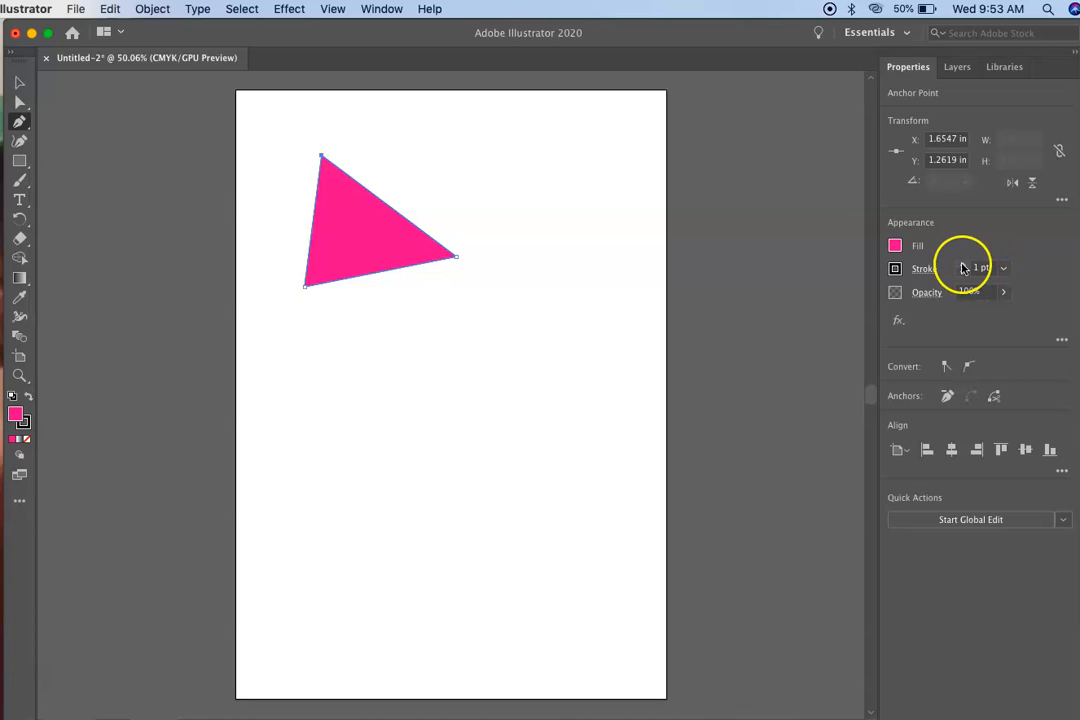
left_click(962, 268)
left_click(962, 268)
left_click(962, 268)
left_click(962, 268)
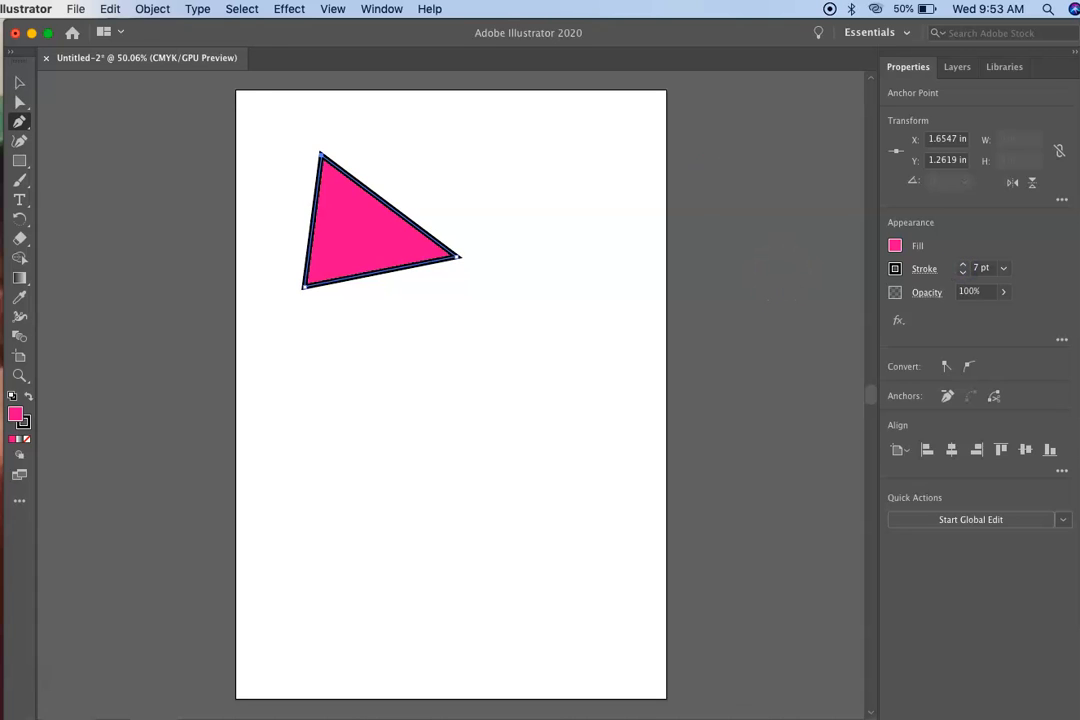
left_click(20, 83)
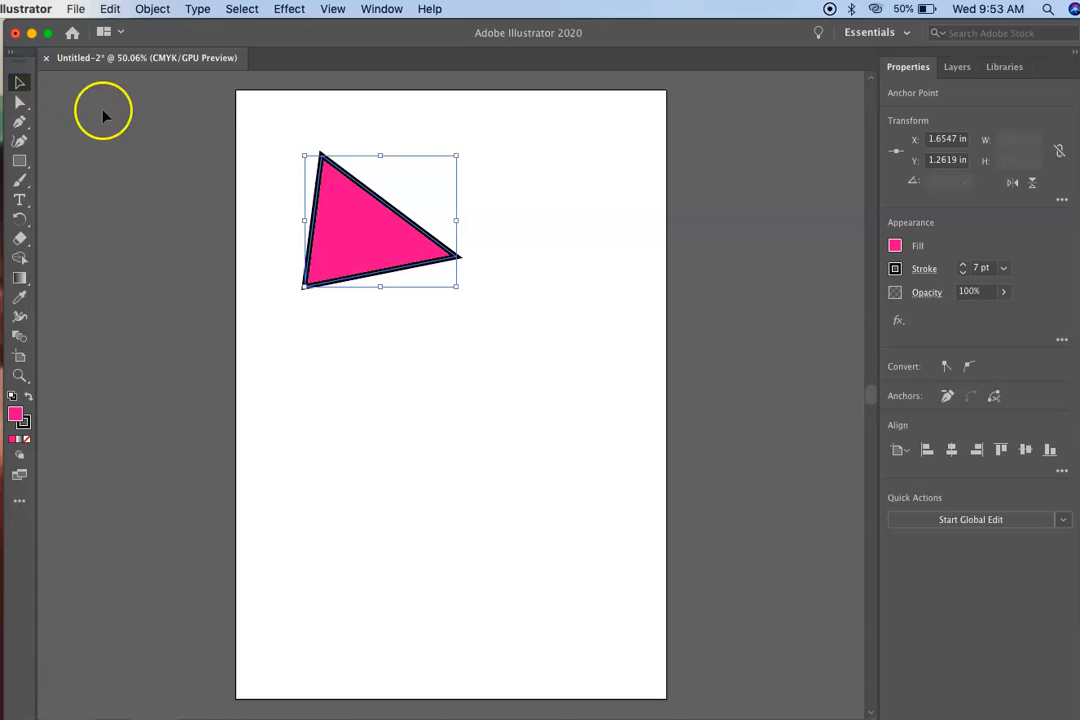
left_click(128, 148)
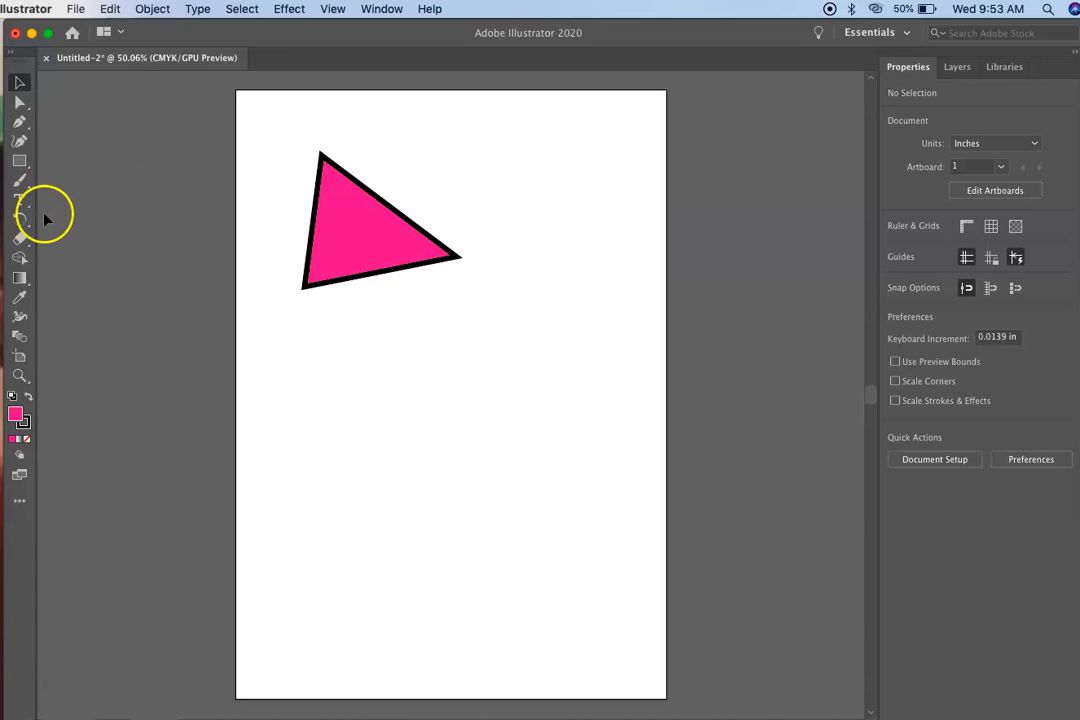
Draw a five-pointed star about 3.5 in wide with the Star tool and move it below and right of the triangle
left_click(25, 162)
left_click_drag(25, 162, 100, 220)
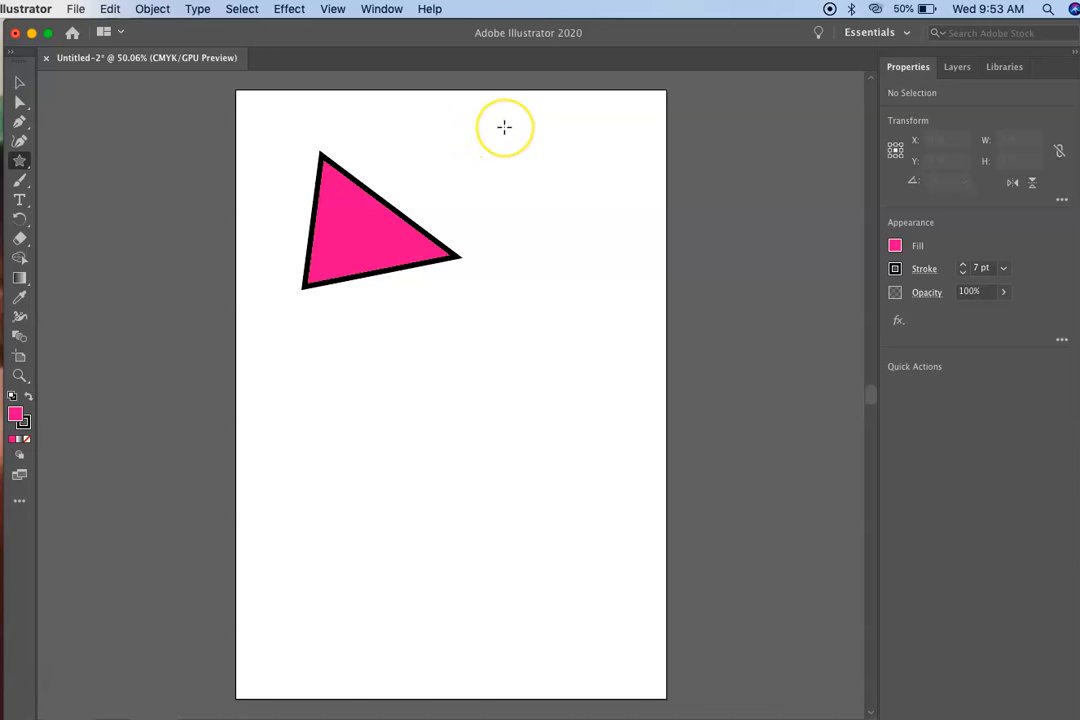
left_click_drag(504, 126, 563, 203)
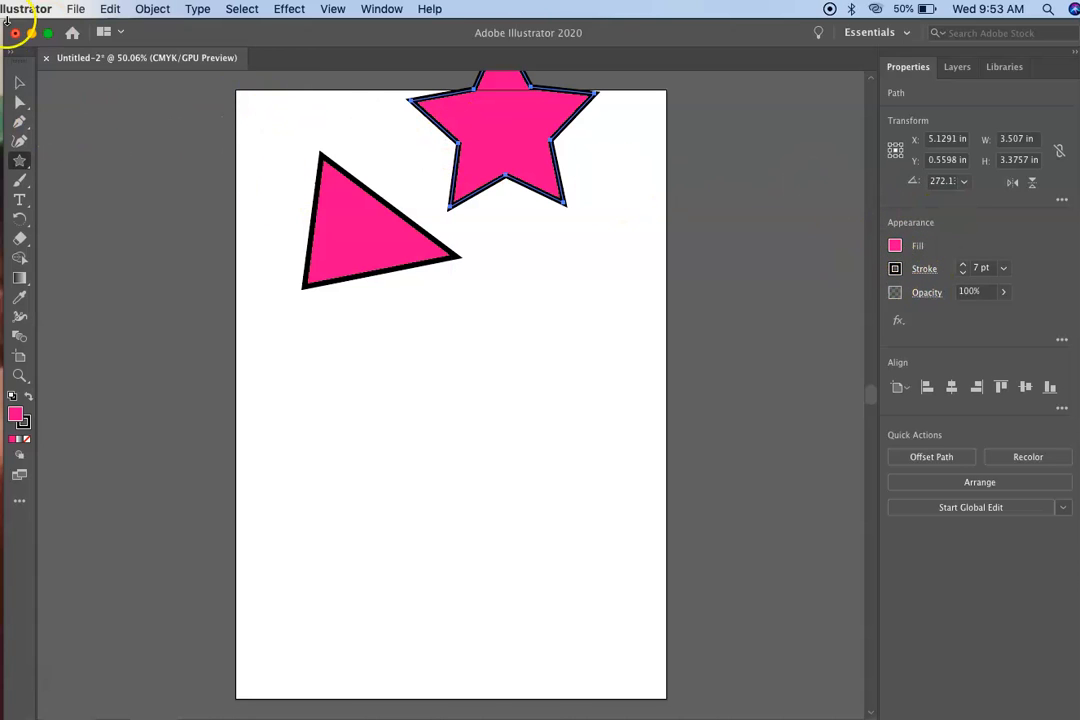
left_click(18, 83)
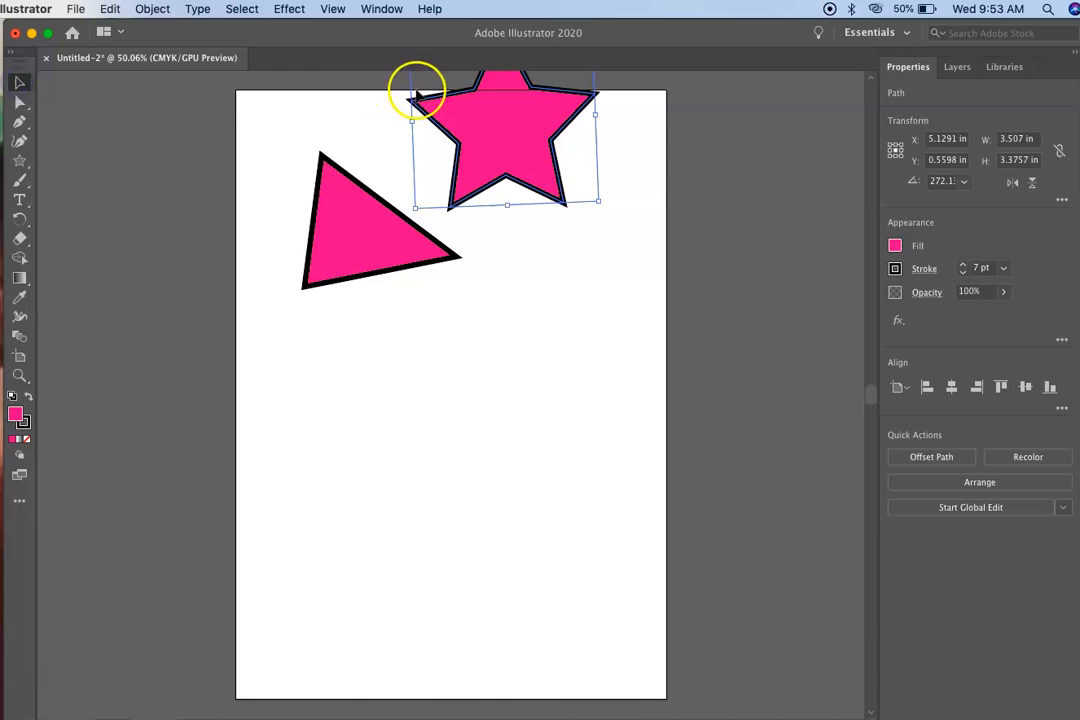
left_click_drag(439, 97, 481, 344)
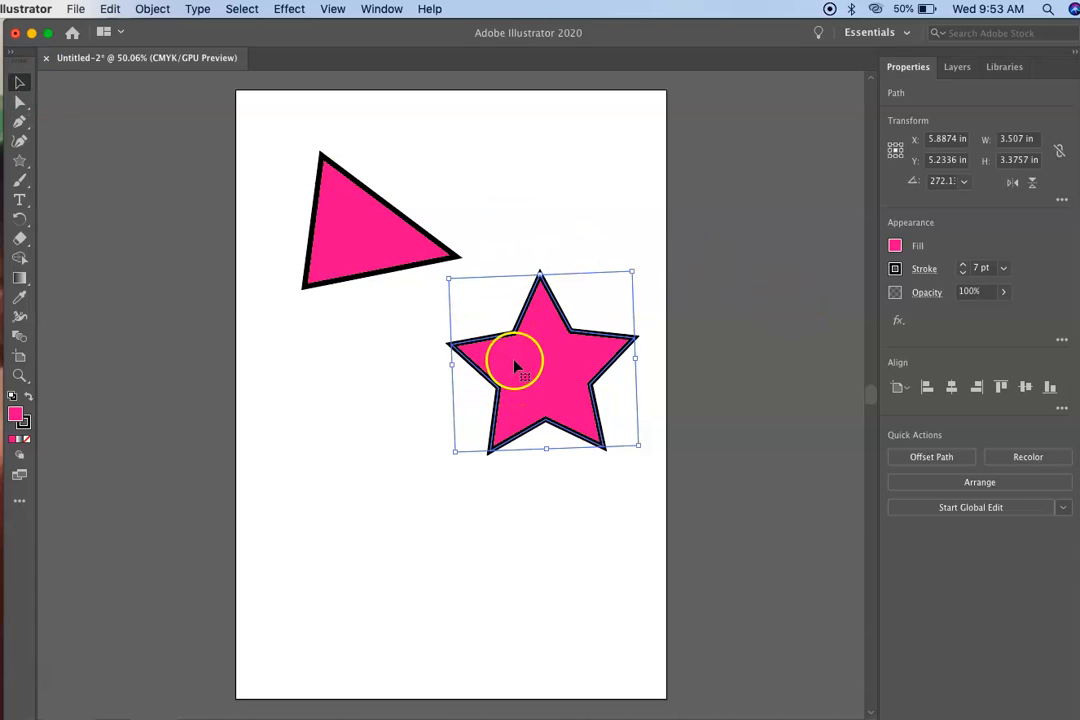
Fill the star with yellow and colour its stroke blue, about C 85, M 75, Y 0, K 0
left_click(897, 246)
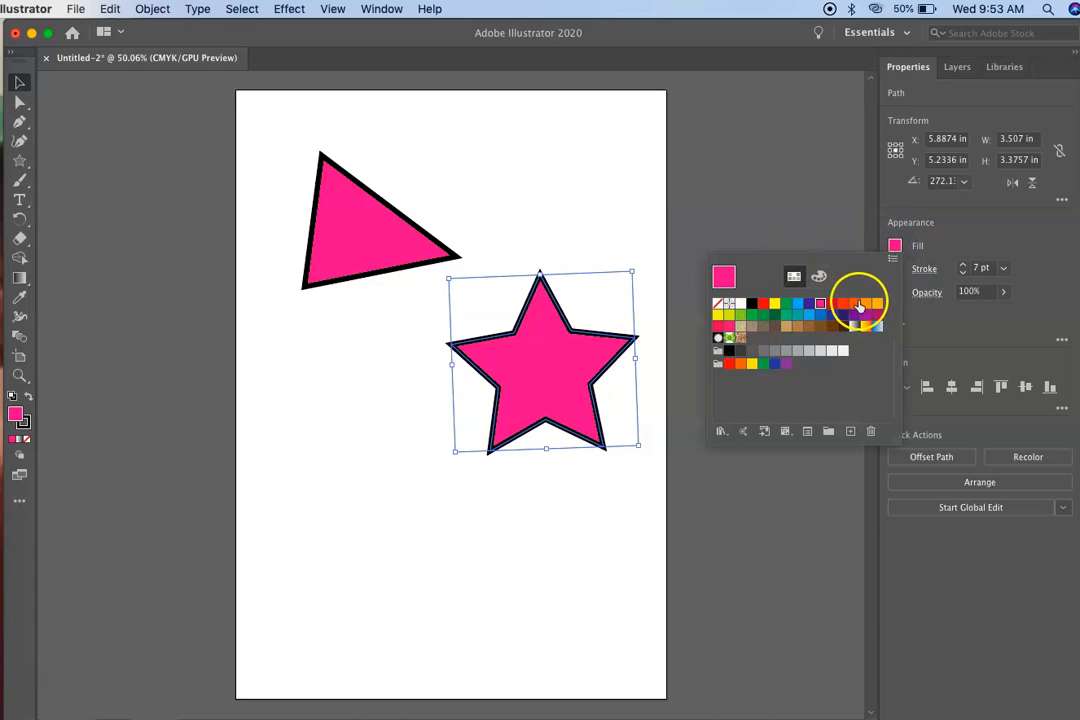
left_click(774, 303)
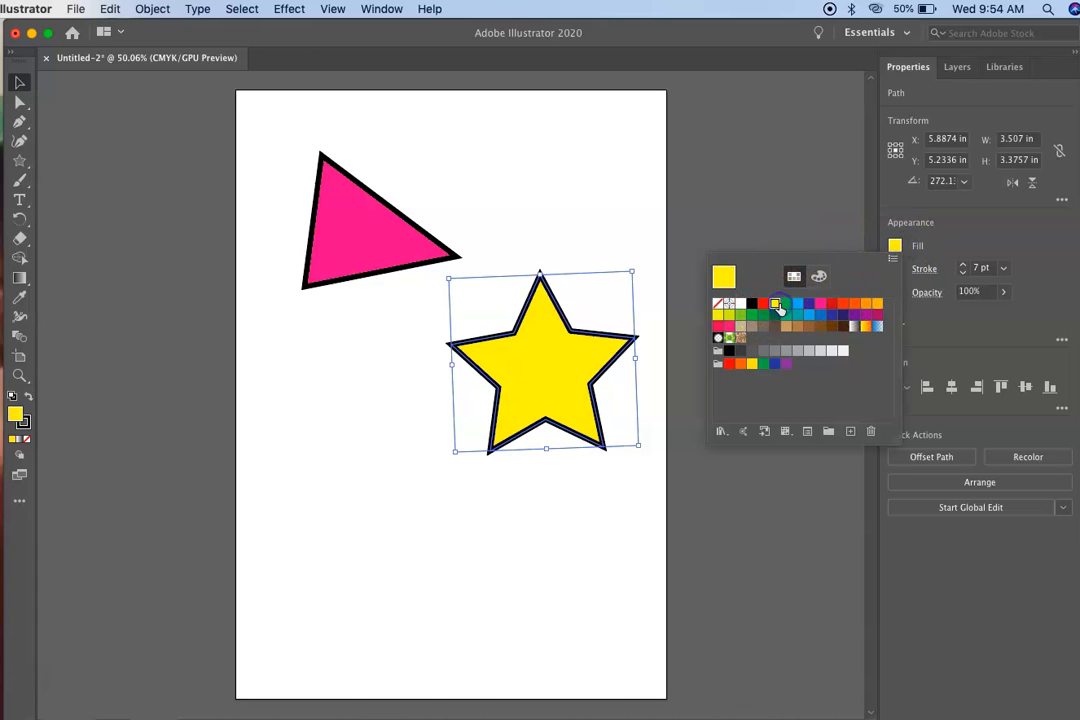
left_click(897, 269)
left_click(894, 268)
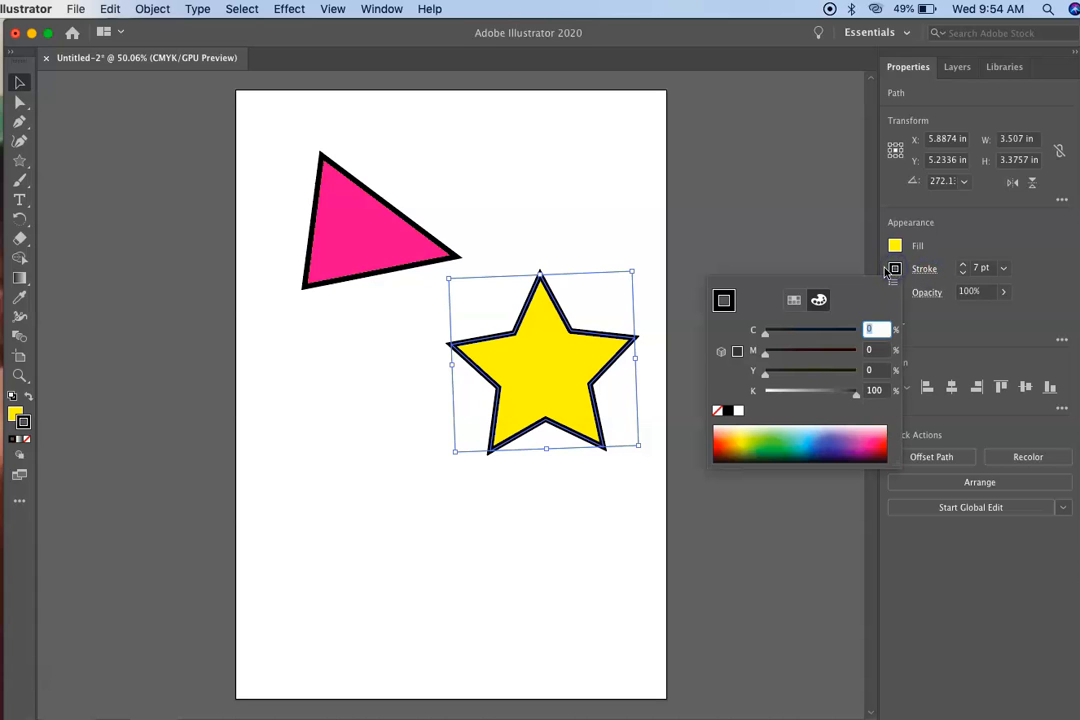
left_click(830, 440)
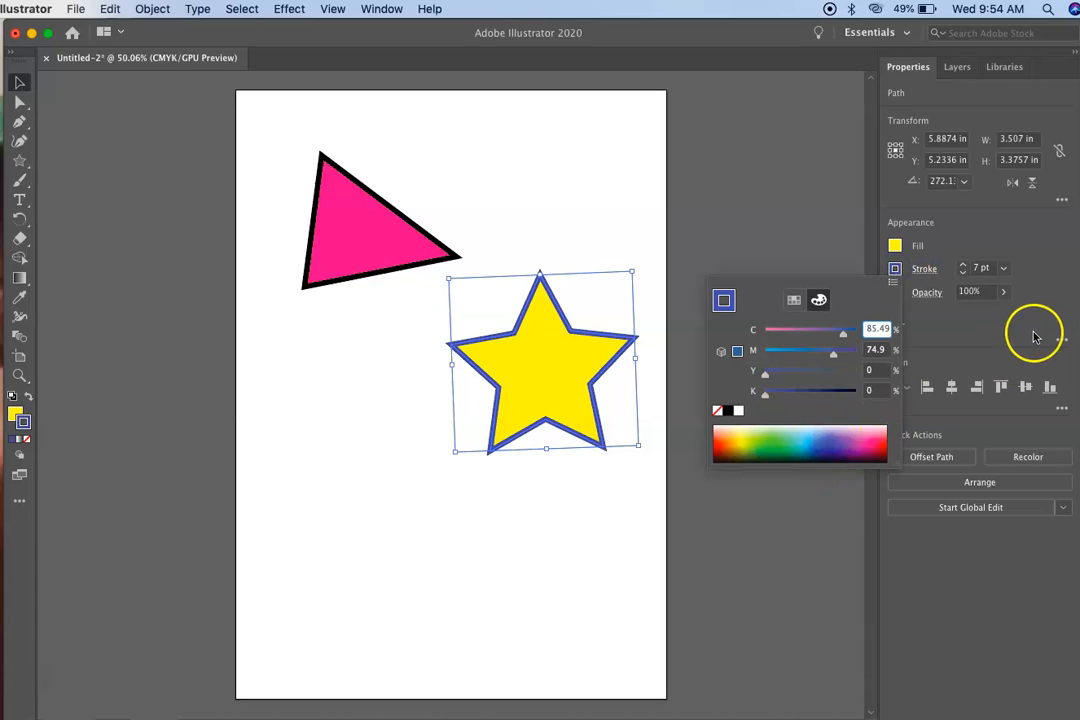
Set the star's stroke weight to 15 pt and deselect it
left_click(963, 265)
left_click(963, 265)
left_click(963, 265)
left_click(963, 265)
left_click(963, 265)
left_click(963, 265)
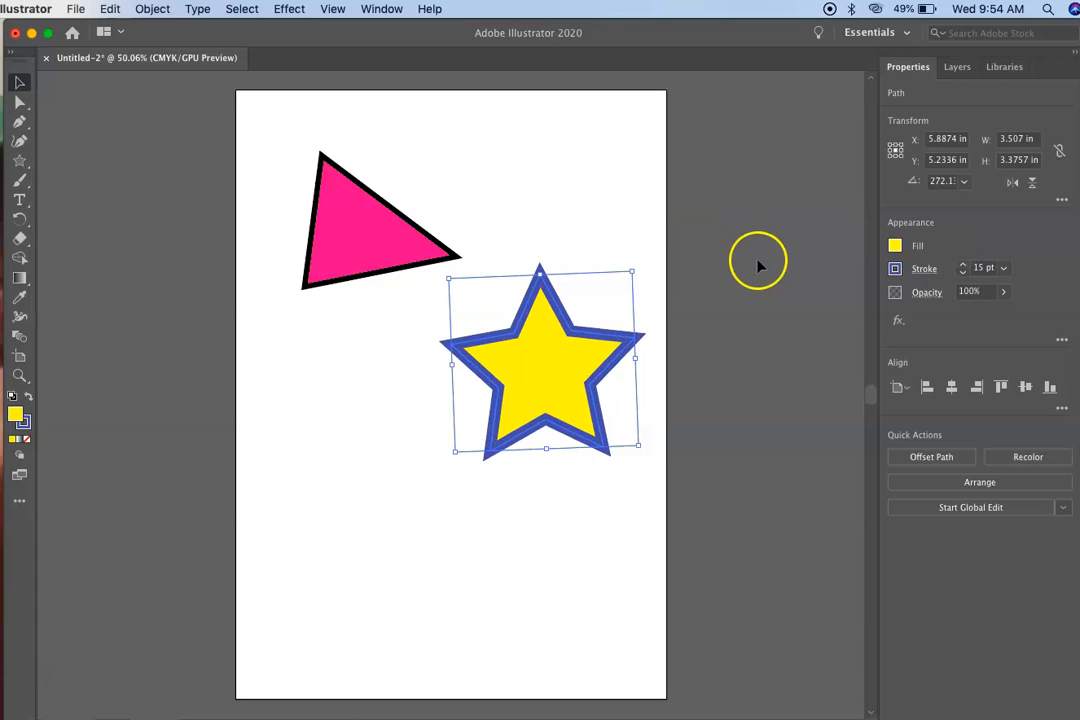
left_click(70, 160)
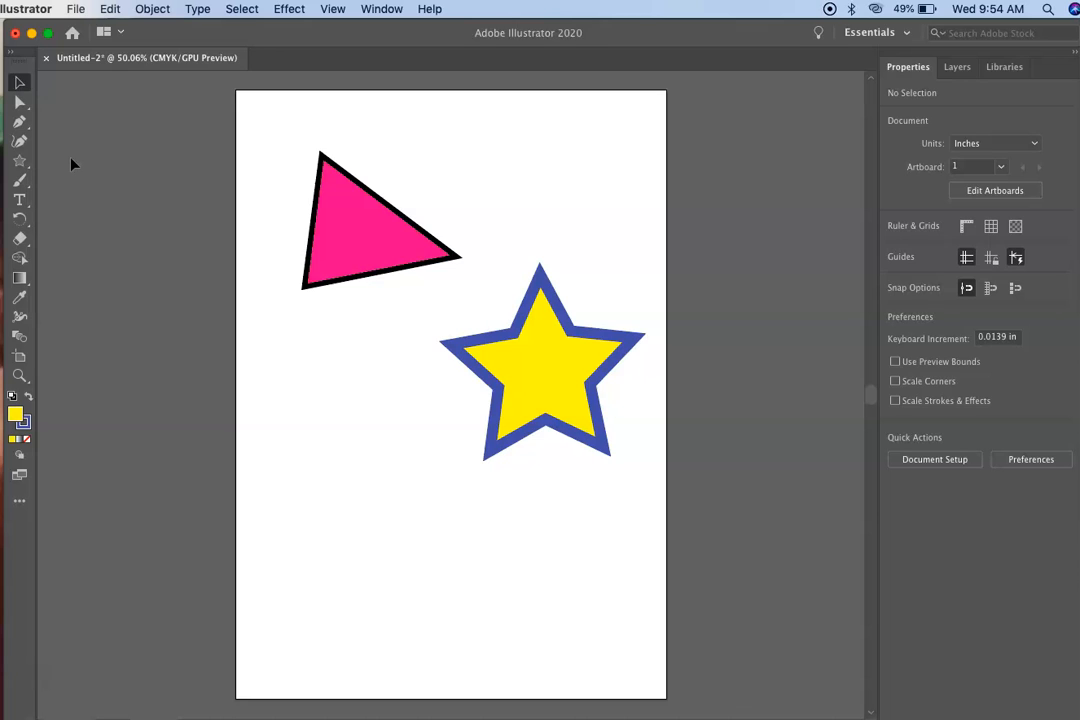
Paint a looping squiggle about 6.9 in wide and 5.8 in high across the lower artboard with the 5 pt Round Paintbrush
left_click(17, 186)
mouse_move(21, 188)
left_mouse_down()
mouse_move(92, 193)
mouse_move(113, 205)
mouse_move(108, 217)
mouse_move(106, 178)
left_mouse_up()
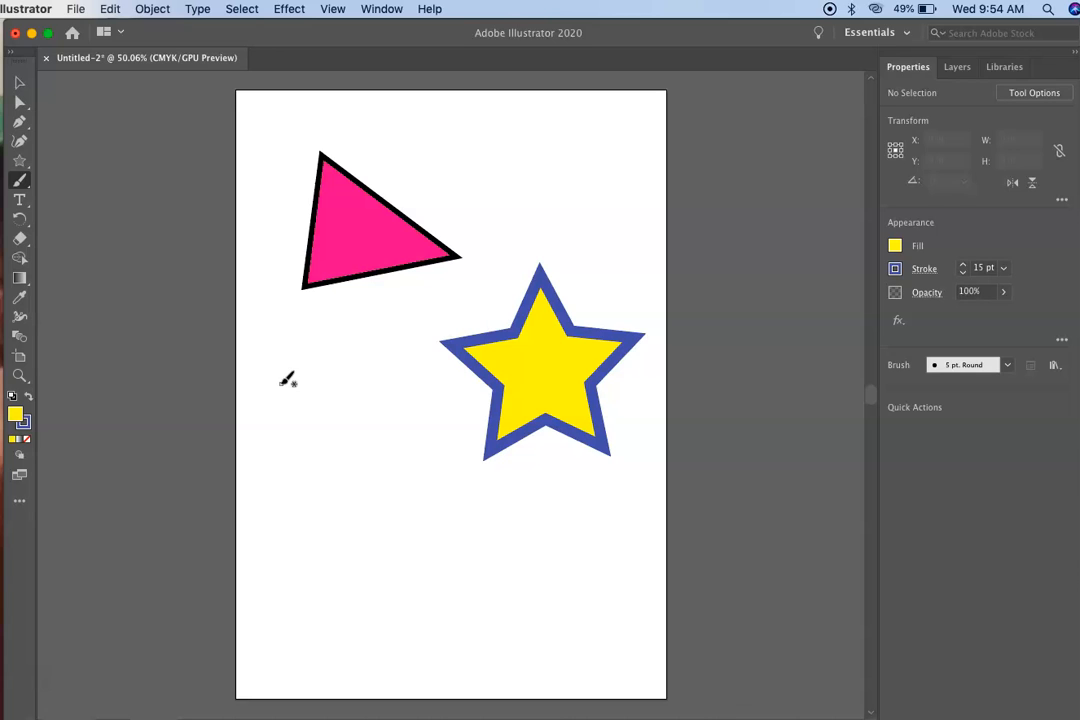
mouse_move(283, 382)
left_mouse_down()
mouse_move(268, 356)
mouse_move(332, 352)
mouse_move(396, 441)
mouse_move(392, 505)
mouse_move(454, 554)
mouse_move(463, 523)
mouse_move(505, 597)
mouse_move(493, 508)
mouse_move(519, 643)
mouse_move(603, 596)
mouse_move(590, 527)
mouse_move(619, 591)
left_mouse_up()
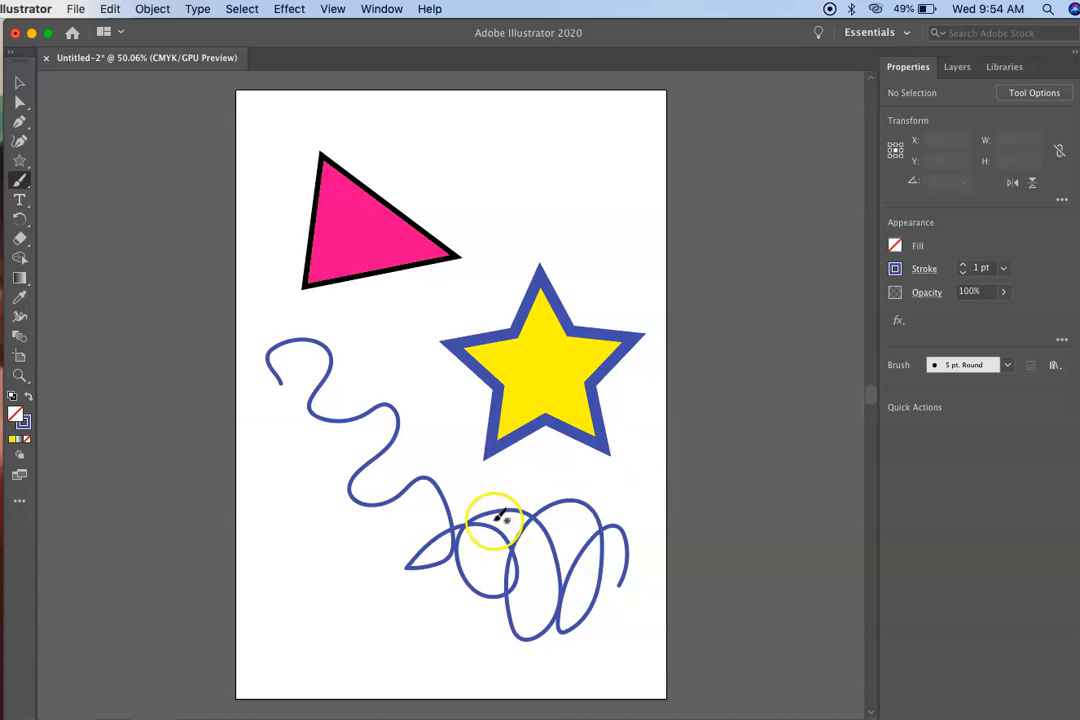
Try to recolour the painted squiggle green by changing the stroke colour with nothing selected
left_click(895, 268)
left_click(881, 436)
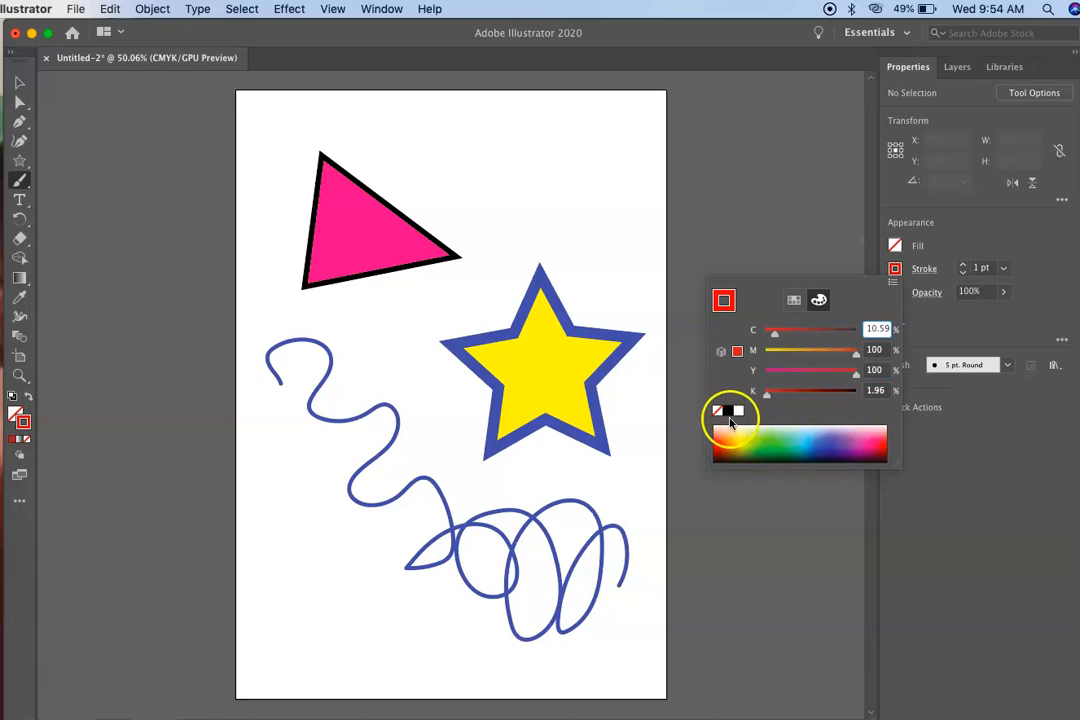
left_click(760, 446)
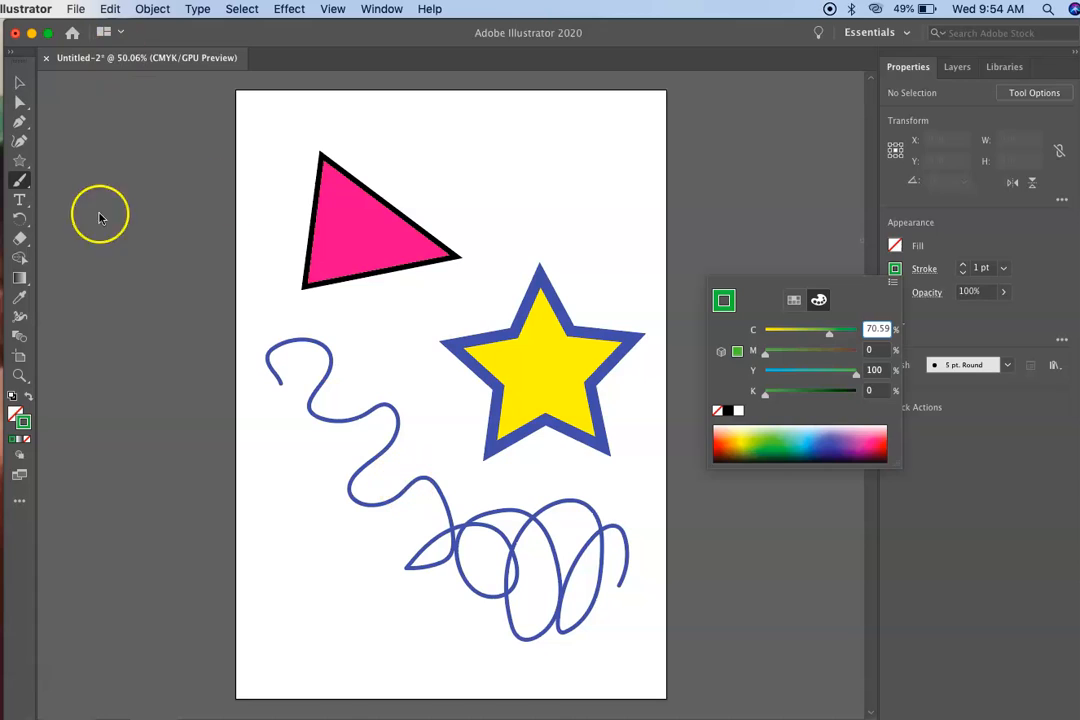
left_click(163, 325)
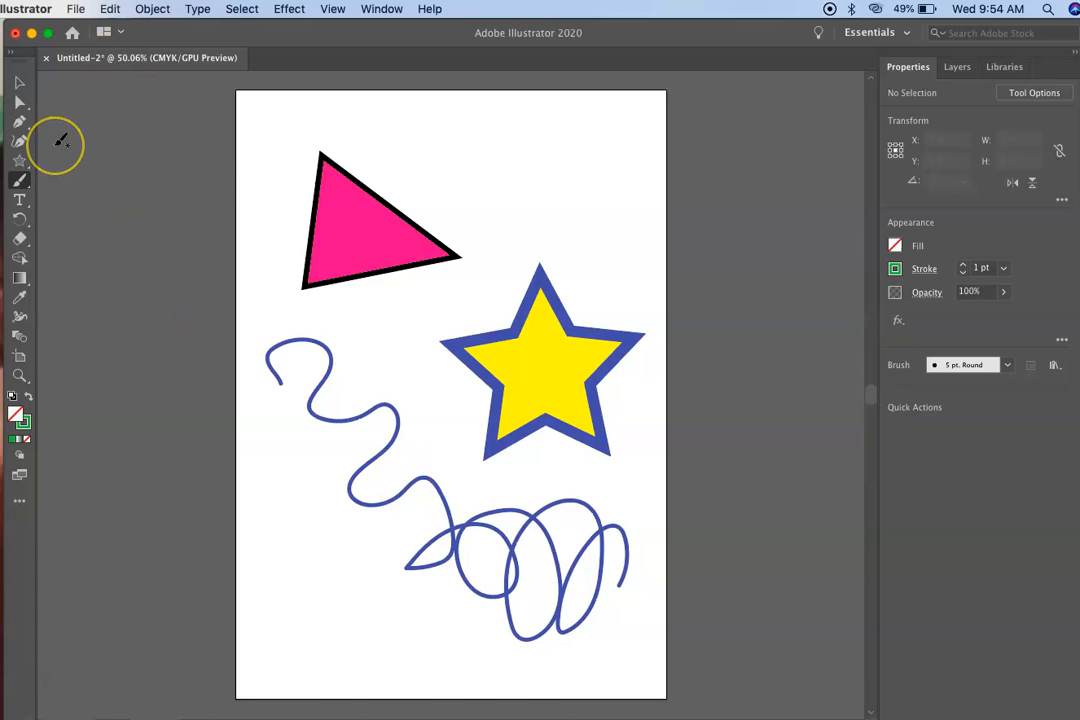
Select the painted squiggle, colour its stroke green, about C 68, M 0, Y 100, K 0, and deselect it
left_click(17, 83)
left_click(292, 376)
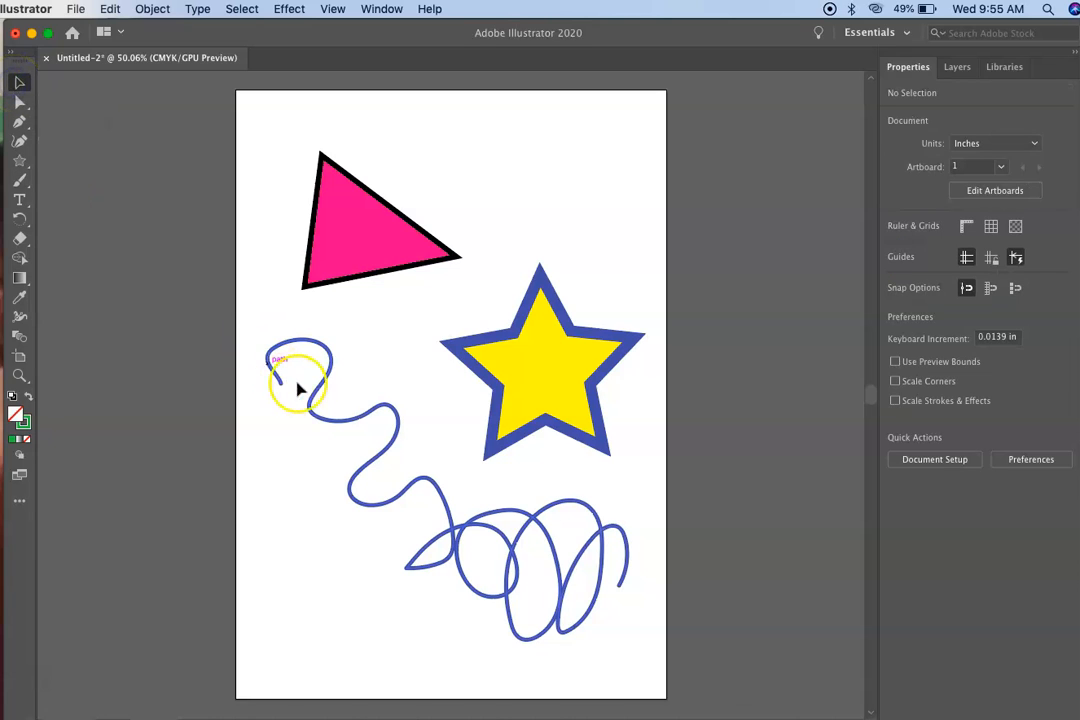
left_click(316, 394)
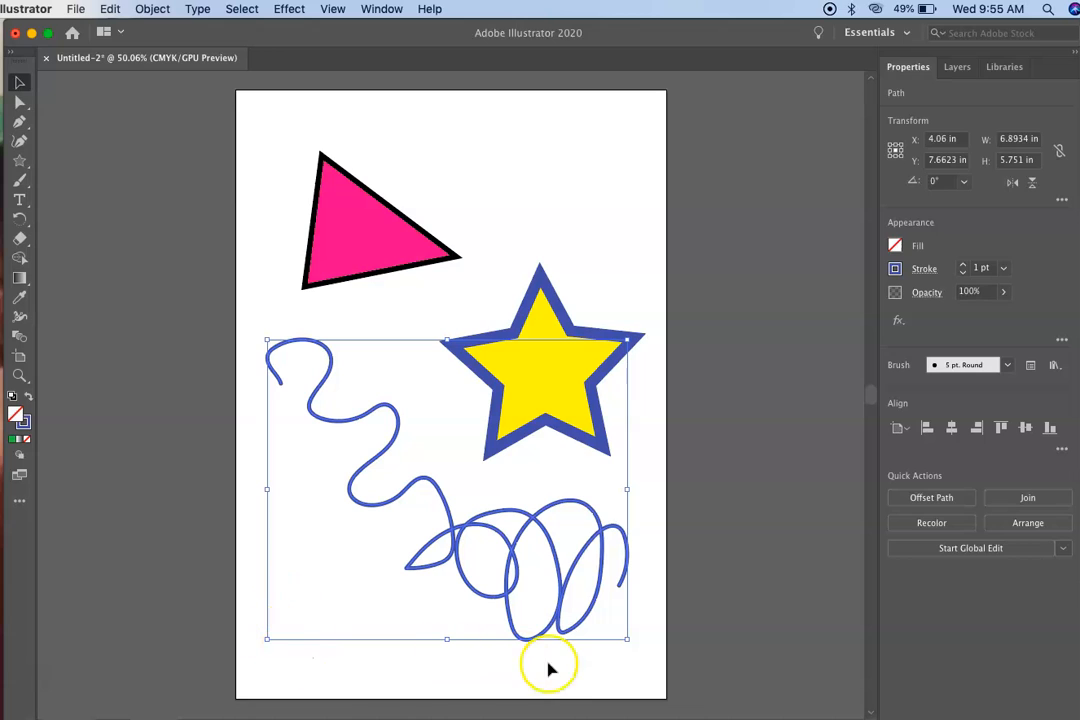
left_click(894, 268)
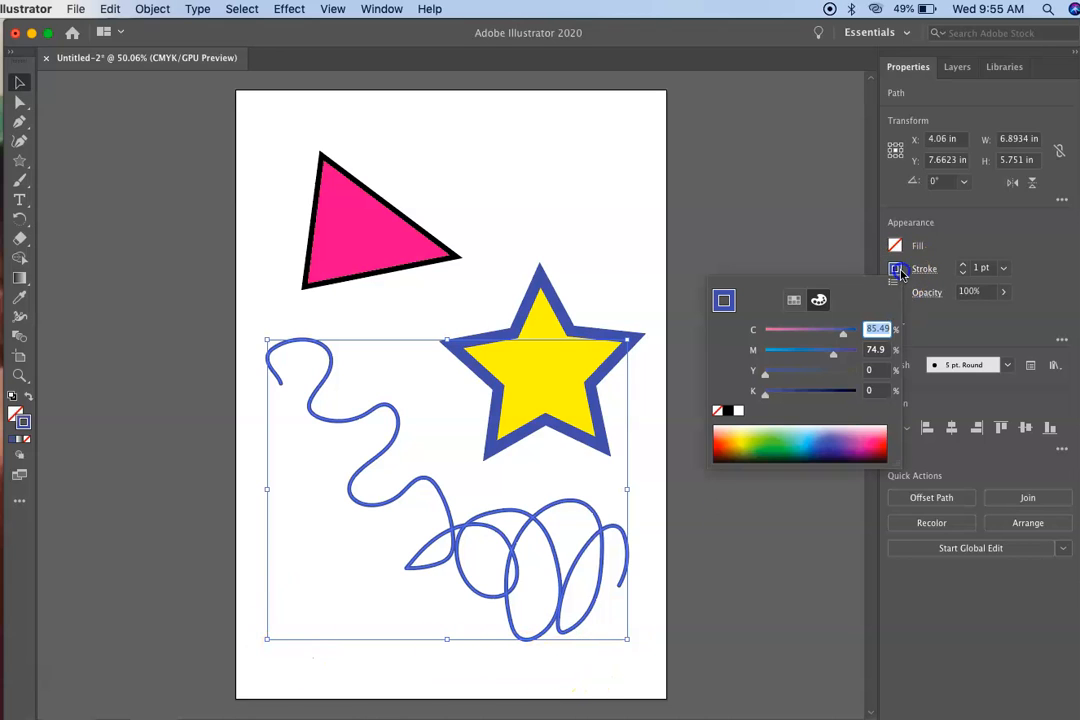
left_click(776, 443)
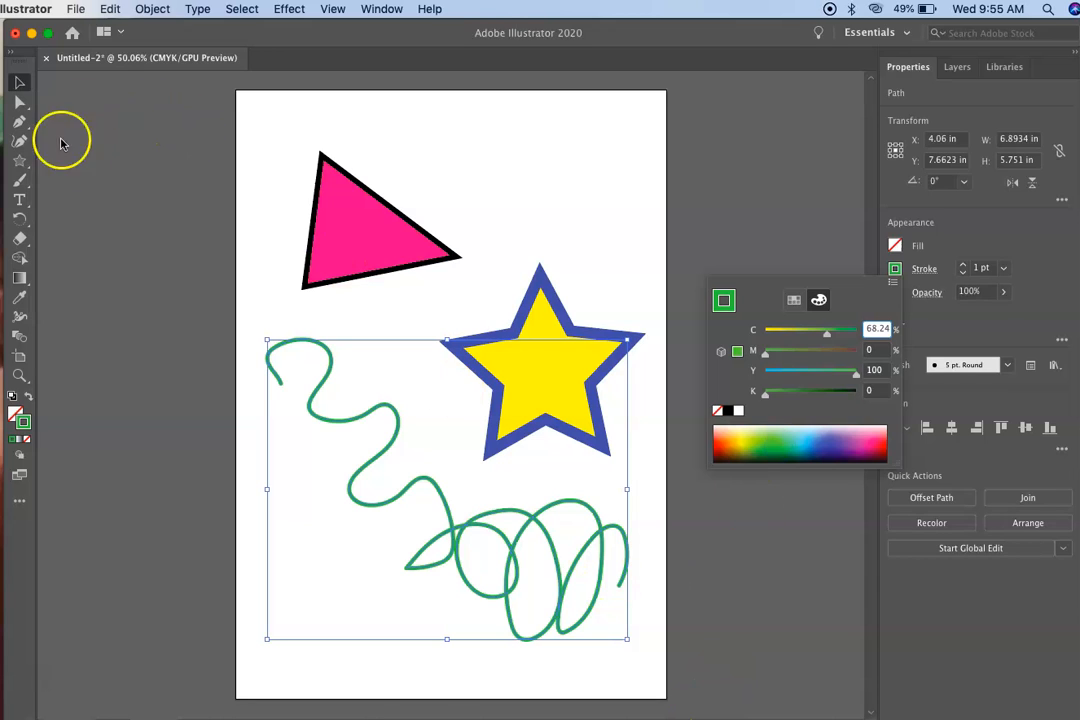
left_click(87, 162)
left_click(87, 162)
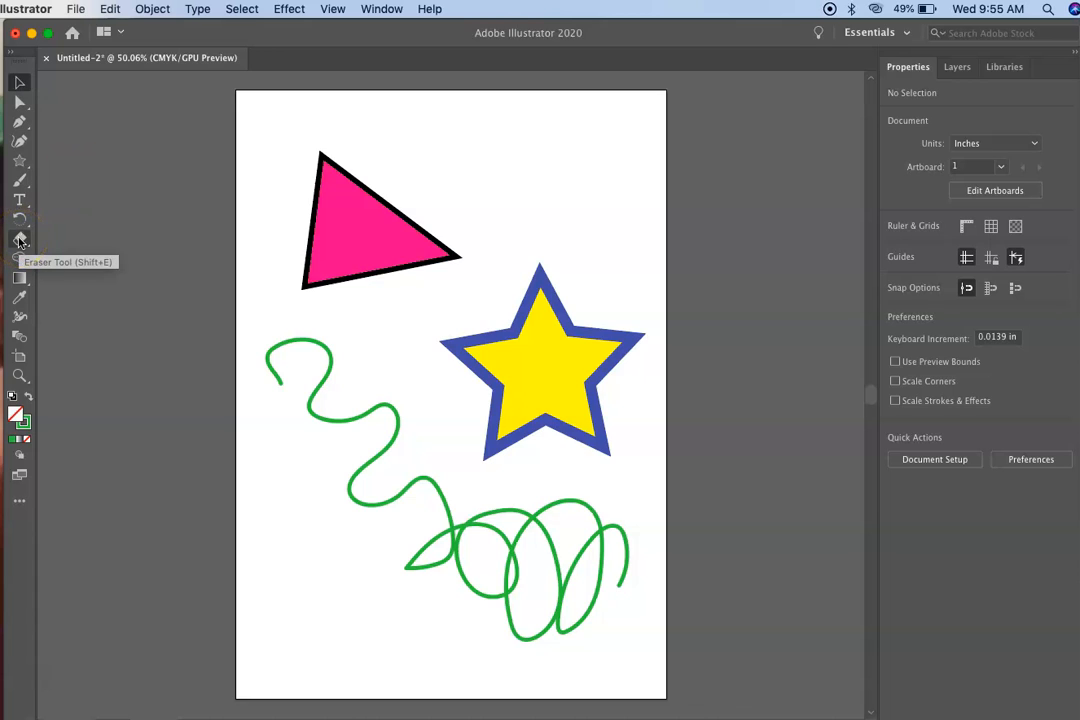
Add the point text "Text Test" near the artboard's upper edge, above the pink triangle
left_click(19, 199)
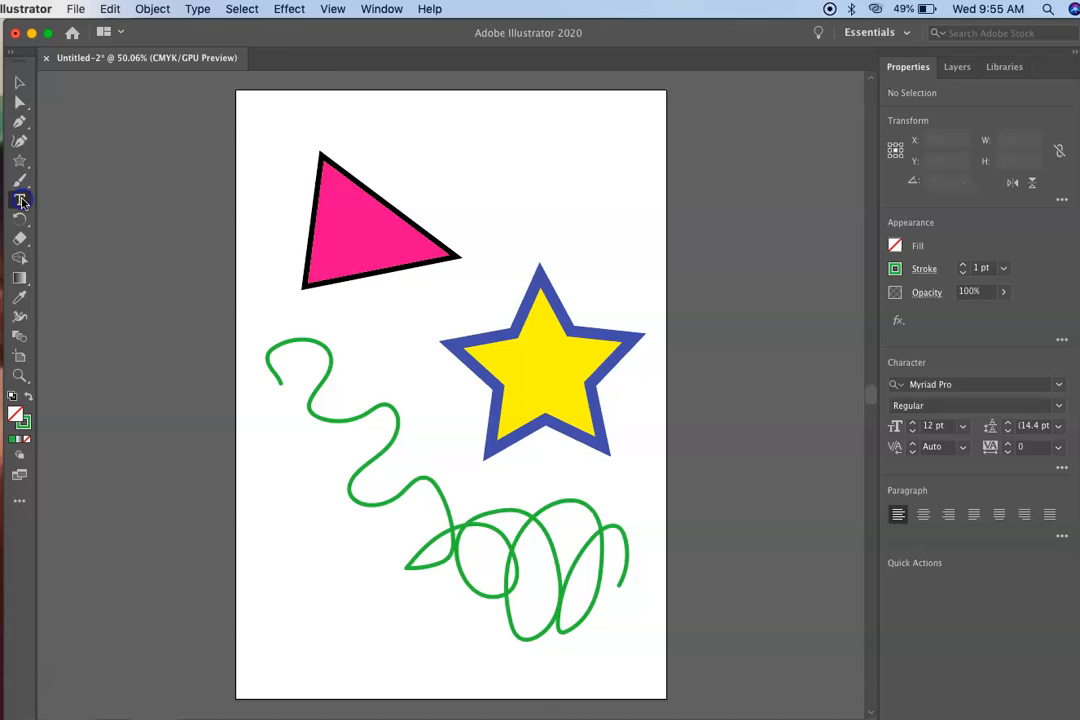
left_click(395, 117)
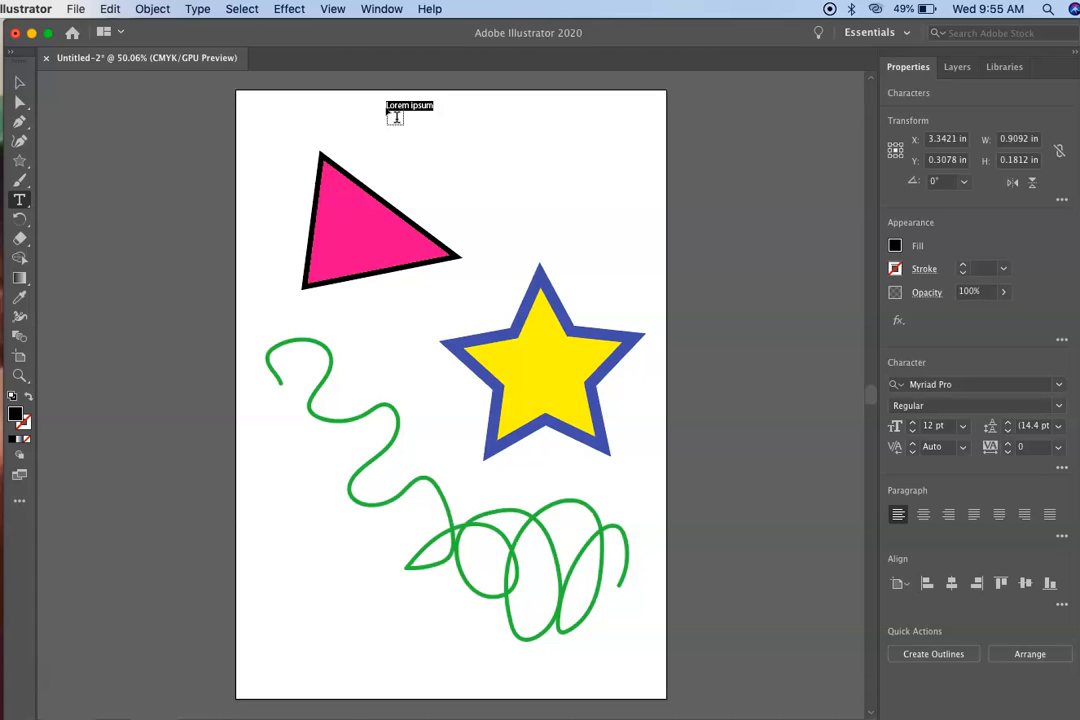
type("TE")
double_click(398, 107)
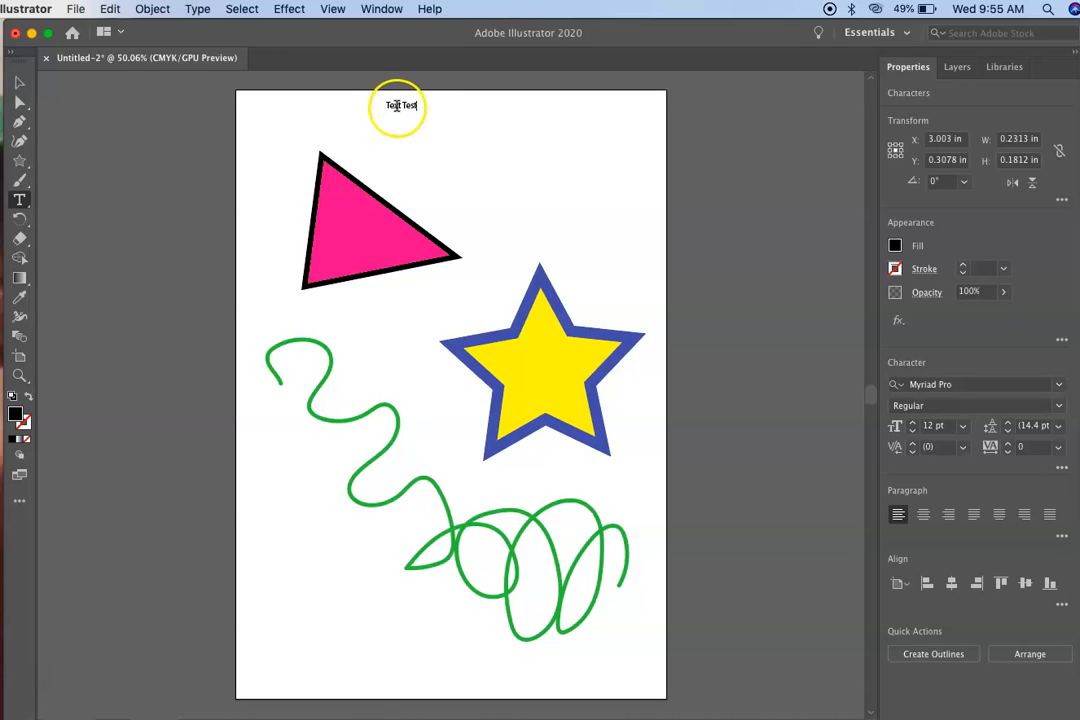
Select the whole "Text Test" text and increase its font size to 28 pt
triple_click(396, 108)
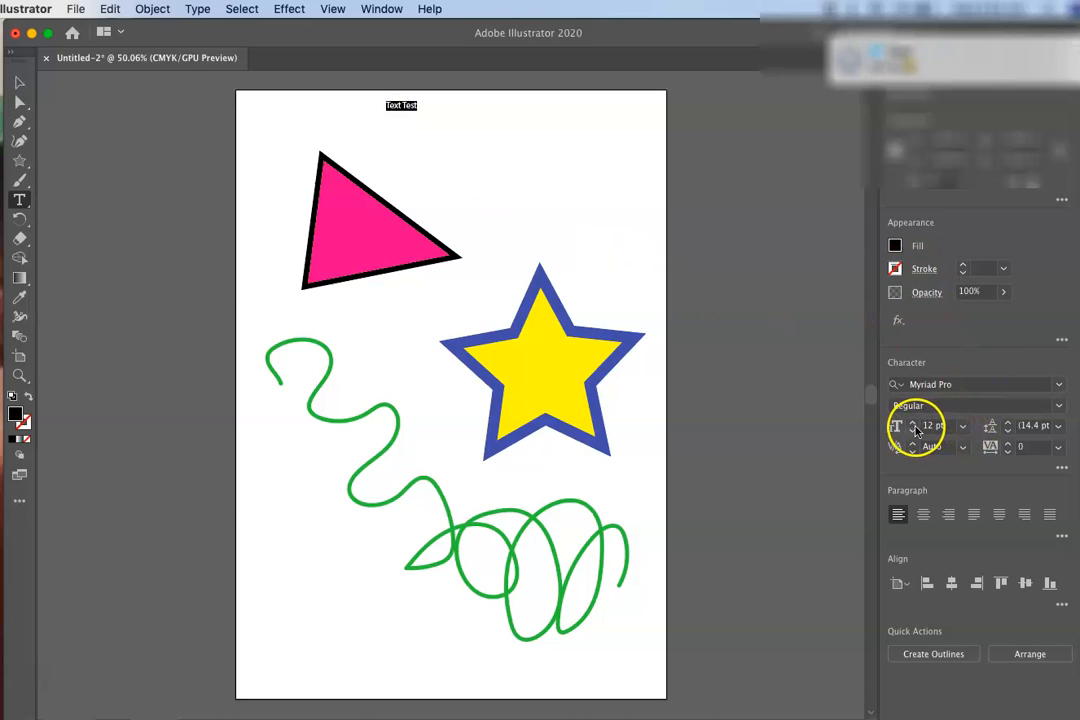
left_click(913, 425)
left_click(913, 425)
left_click(915, 426)
left_click(915, 426)
left_click(915, 426)
left_click(915, 426)
left_click(915, 426)
left_click(915, 426)
Change the font of the selected "Text Test" text to Pokemon Hollow Normal
left_click(1040, 385)
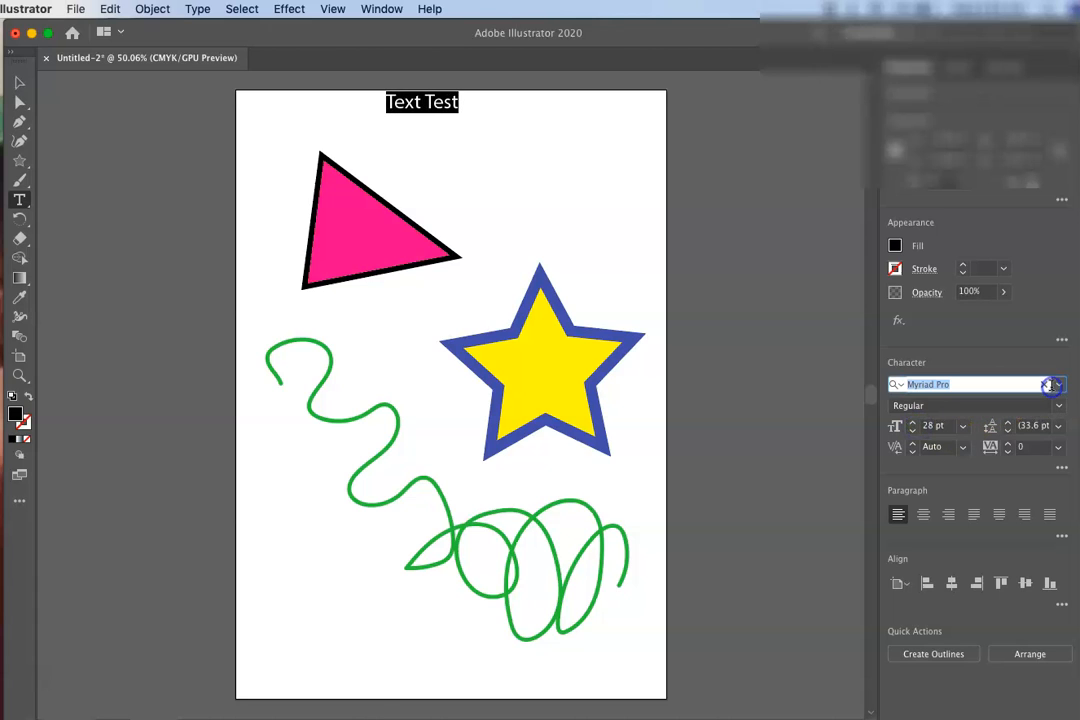
left_click(1057, 384)
left_click(945, 568)
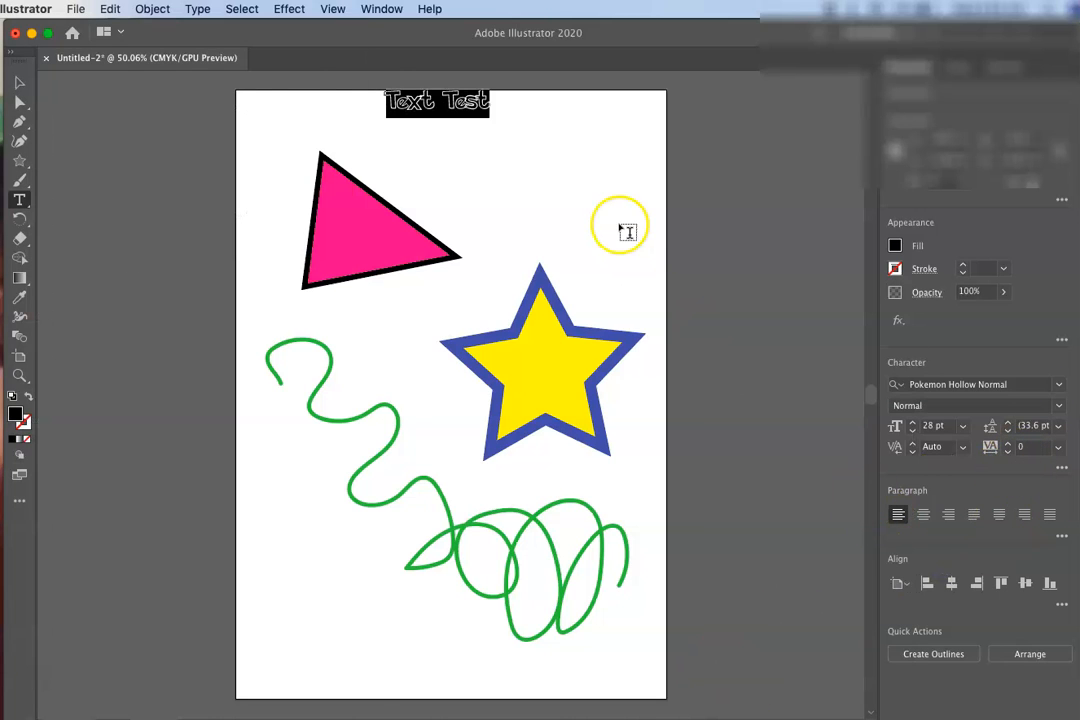
Move "Text Test" to the artboard's upper-left corner and scale it to about 7.7 in wide and 1.9 in high
left_click(20, 82)
left_click_drag(404, 106, 252, 108)
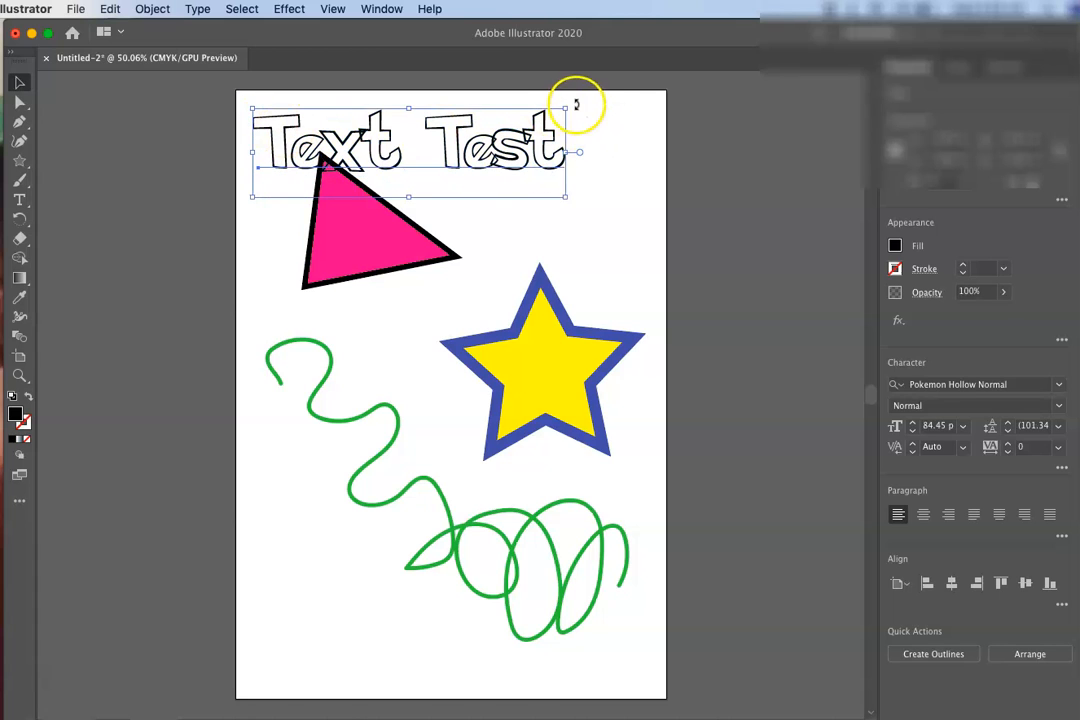
left_click_drag(565, 108, 565, 152)
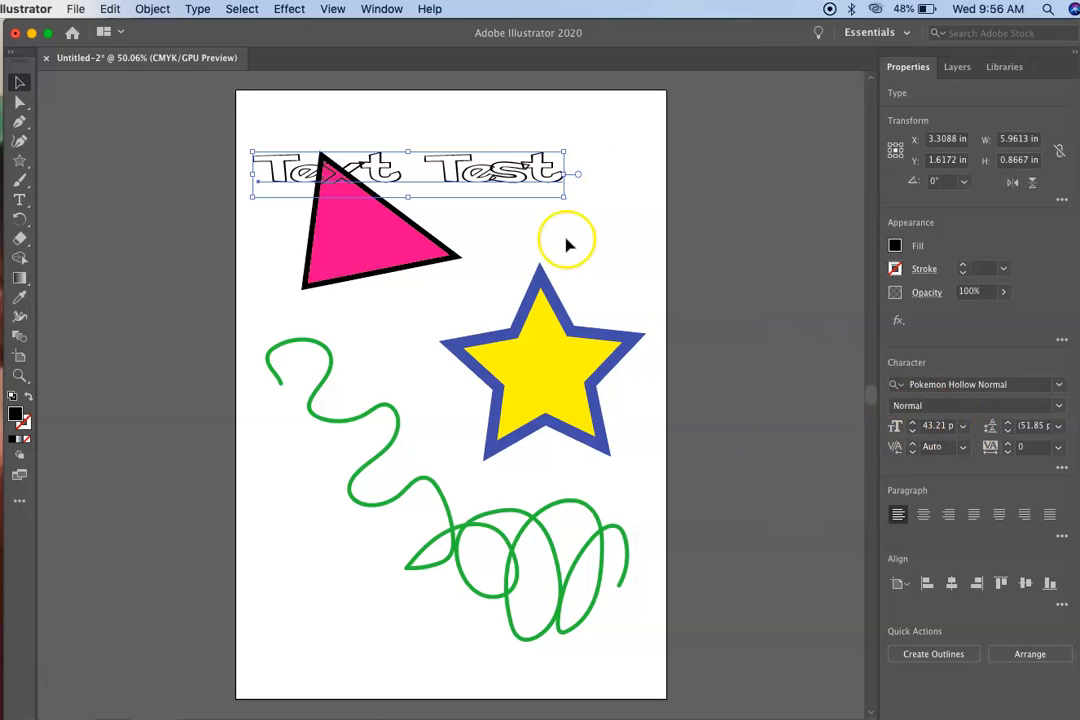
left_click_drag(563, 141, 653, 96)
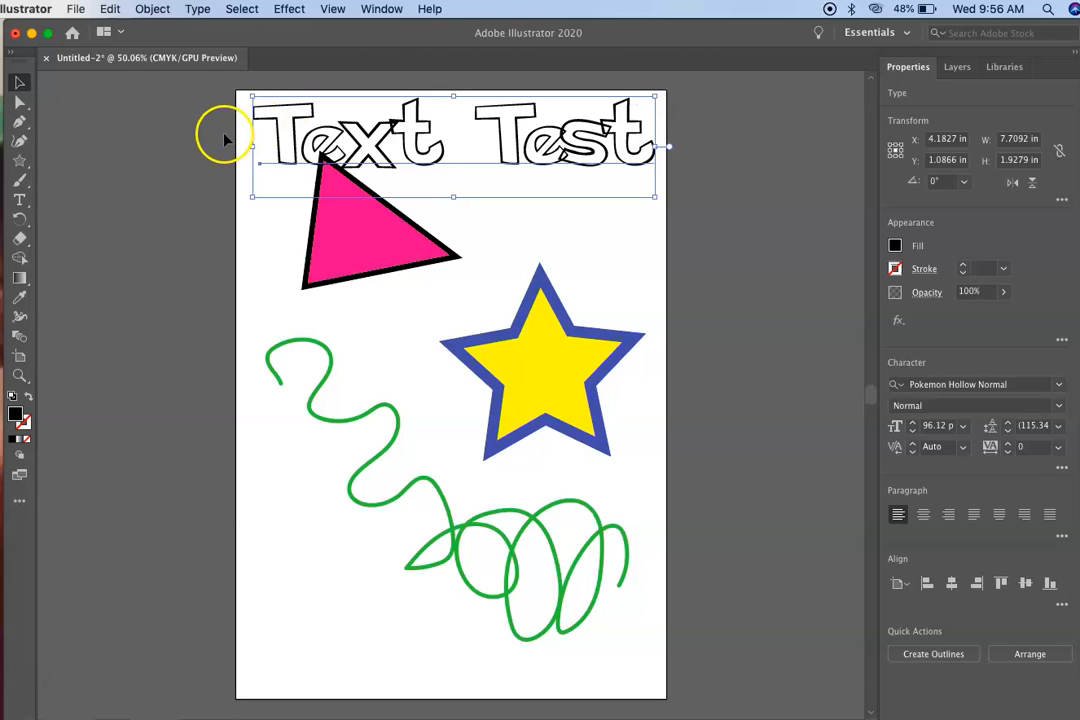
Delete the text, the pink triangle, the yellow star and the green squiggle from the artboard
left_click(30, 84)
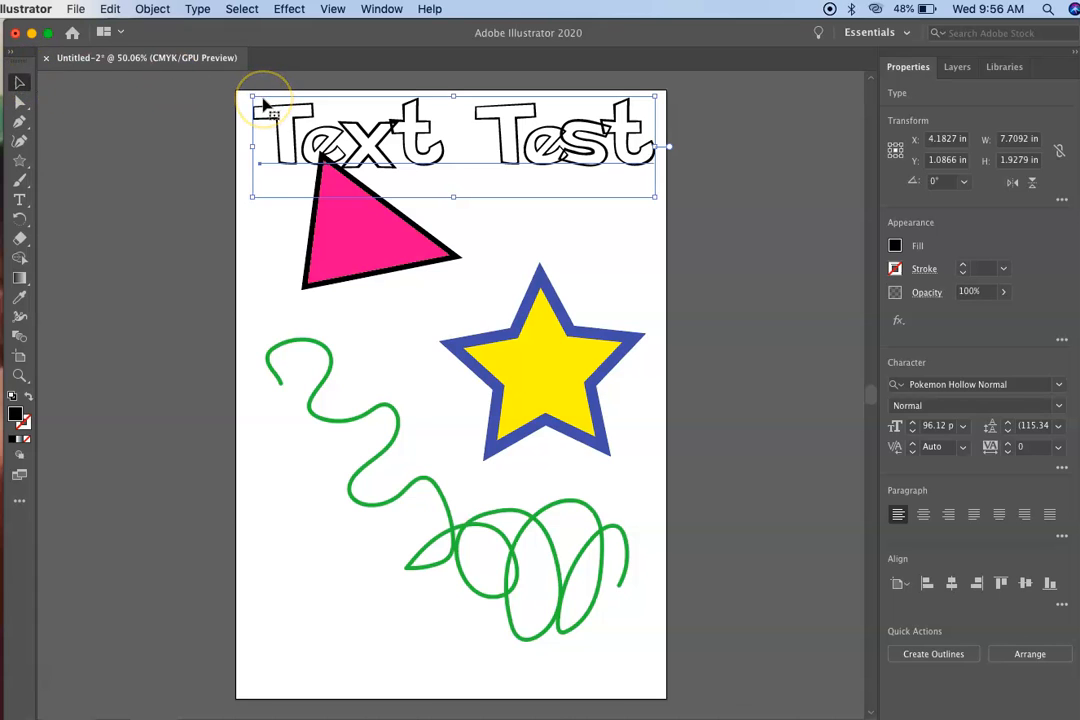
key("Delete")
left_click(357, 230)
key("Delete")
left_click(546, 378)
key("Delete")
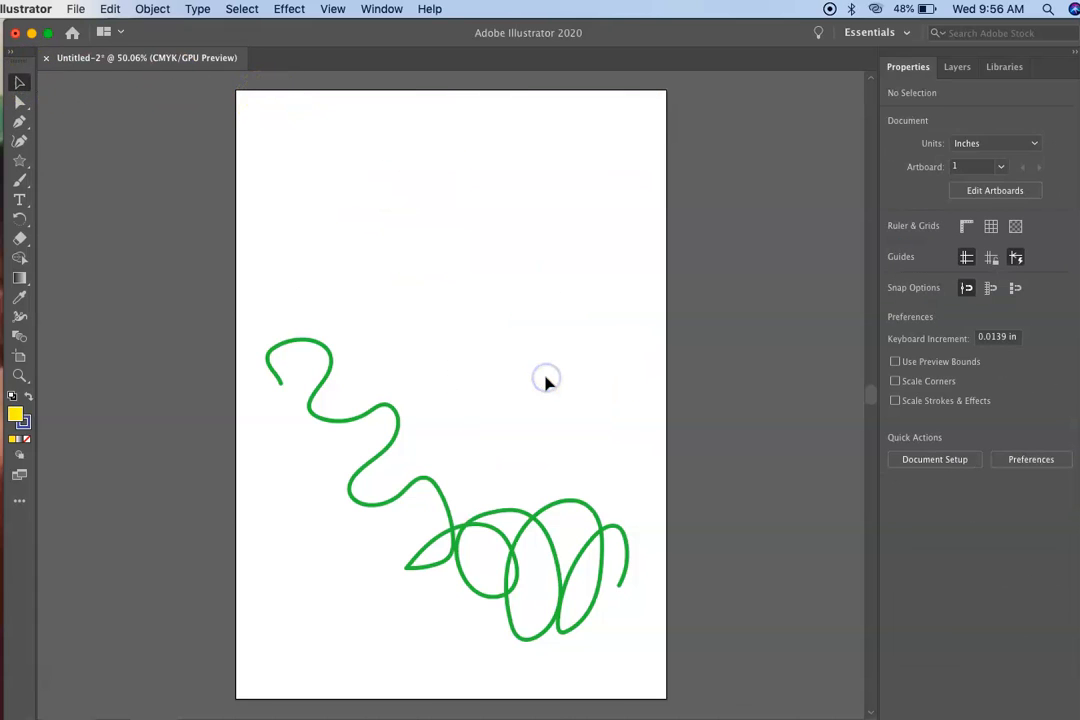
left_click(446, 538)
key("Delete")
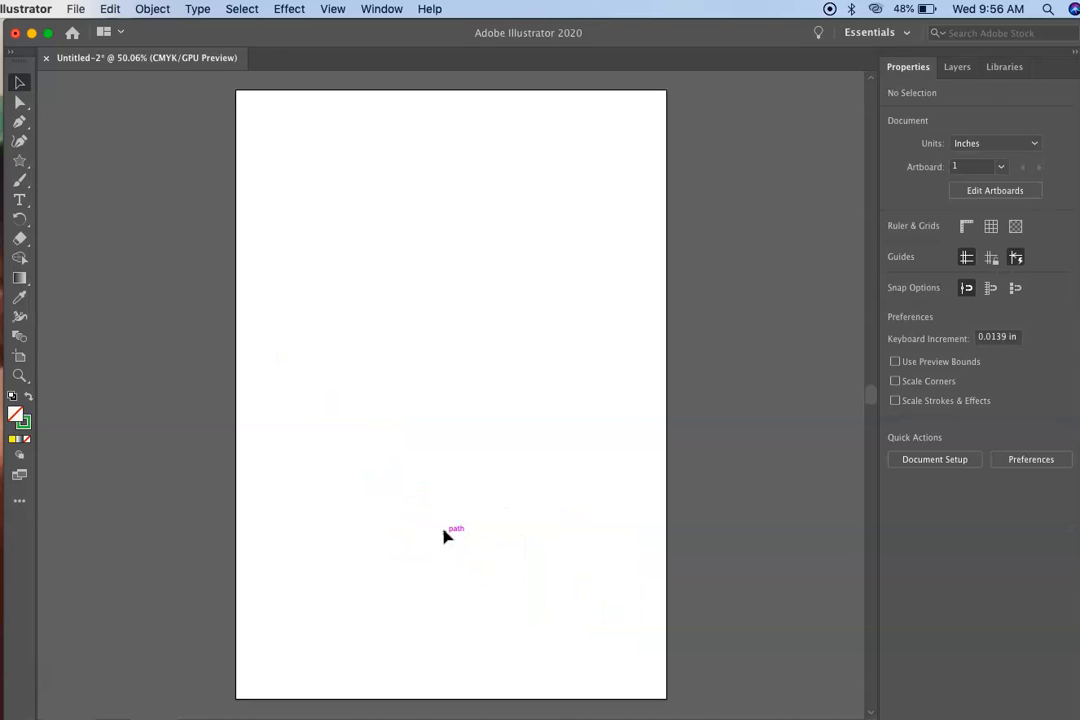
Draw a rectangle about 2.1 in wide and 3.6 in high from the artboard's upper-left corner
left_click(256, 455)
left_click(24, 106)
left_click(21, 165)
left_click(31, 166)
left_click_drag(33, 168, 64, 167)
mouse_move(234, 90)
left_mouse_down()
mouse_move(322, 179)
mouse_move(347, 279)
left_mouse_up()
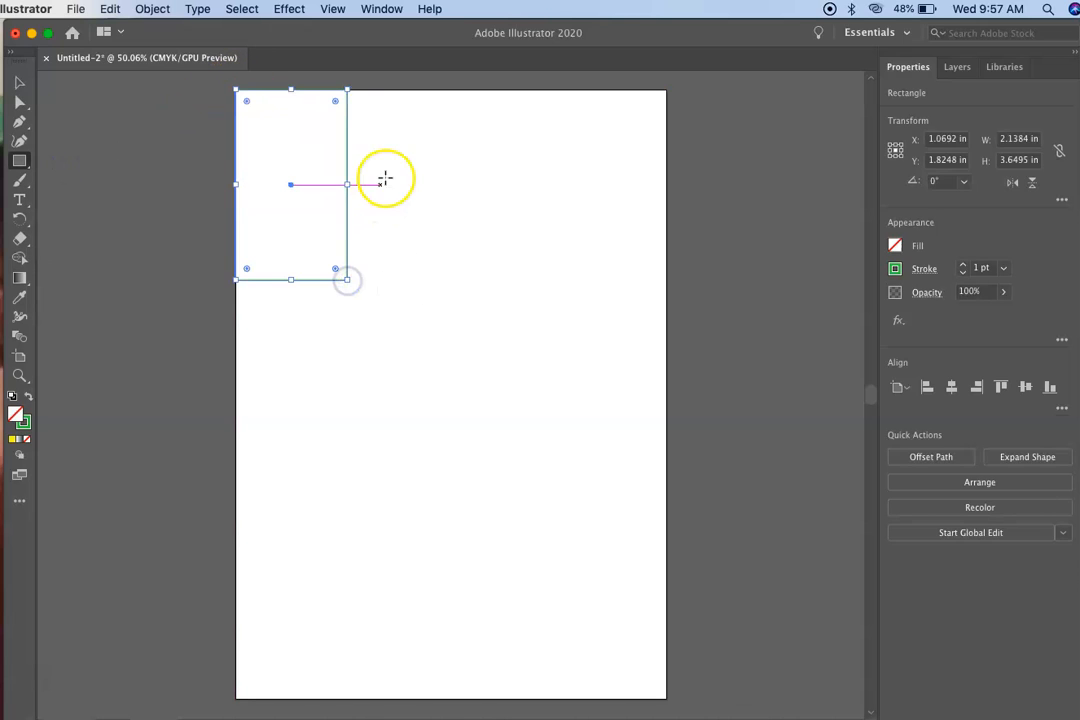
Remove the rectangle's stroke and fill it with black
left_click(894, 270)
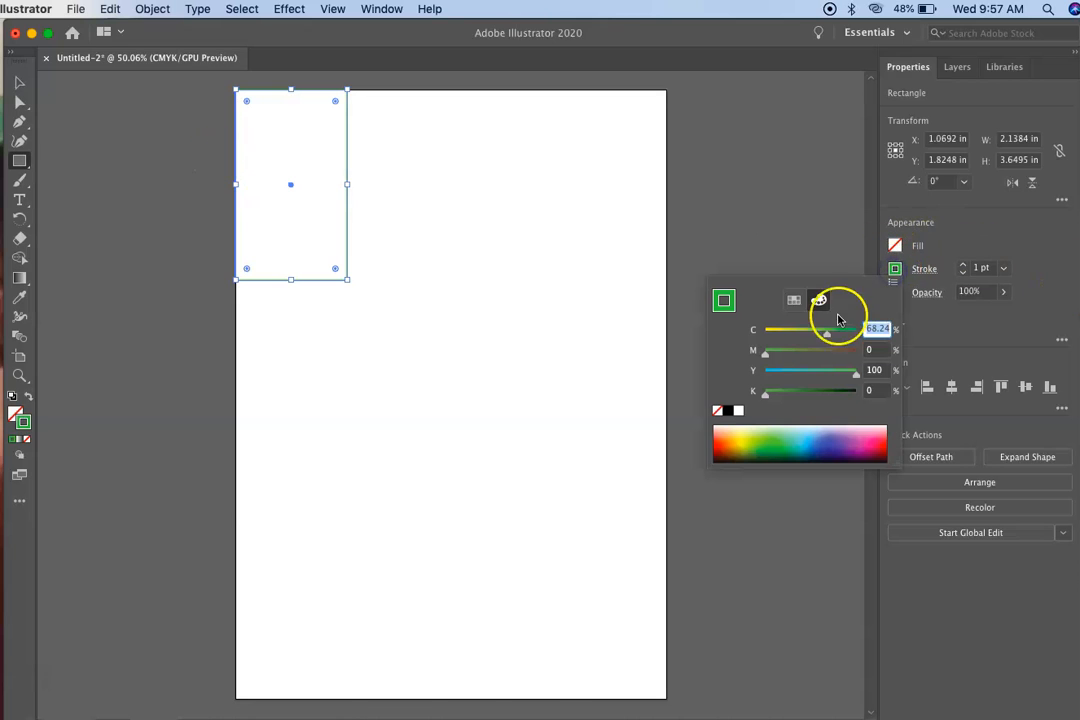
left_click(720, 411)
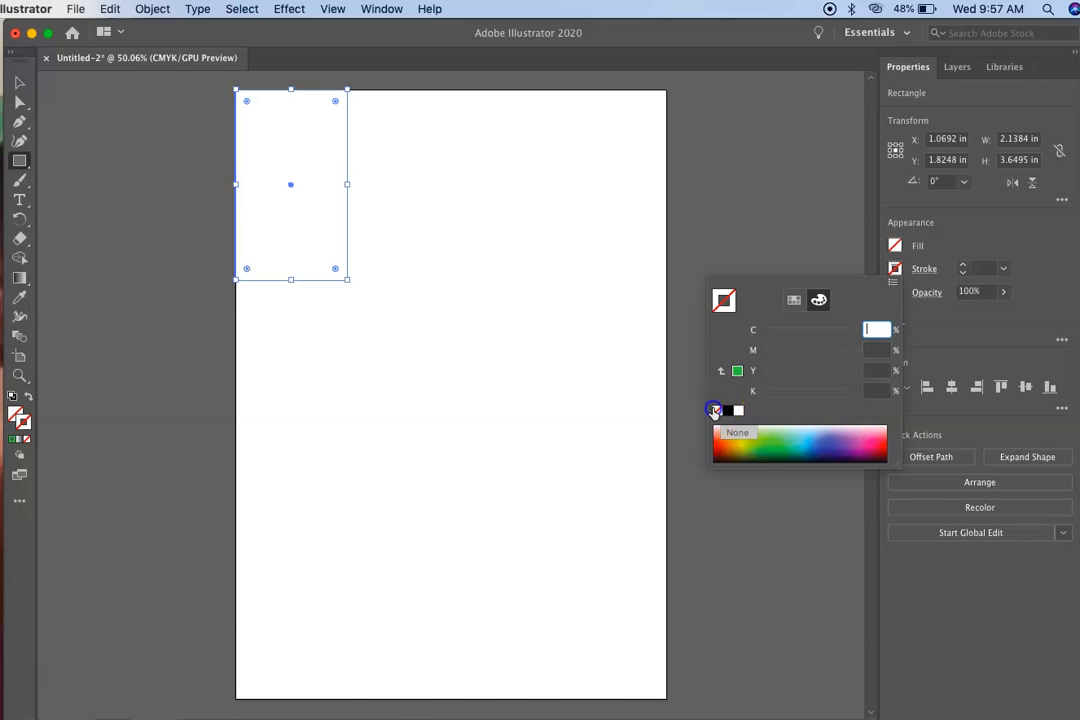
left_click(843, 243)
left_click(893, 243)
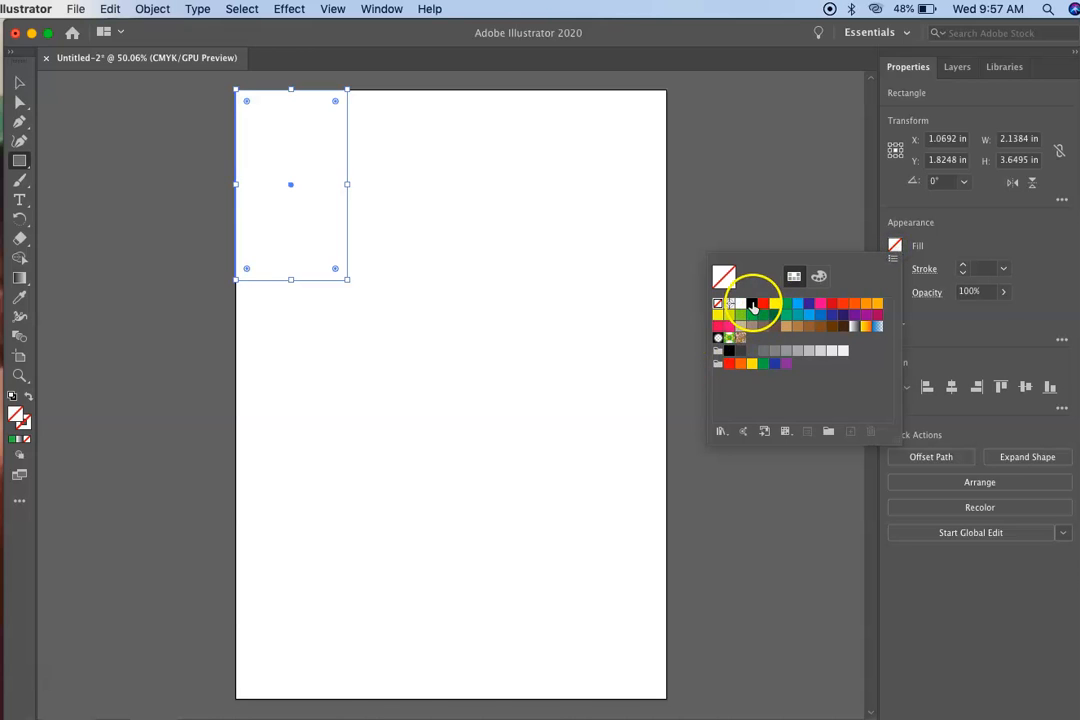
left_click(727, 352)
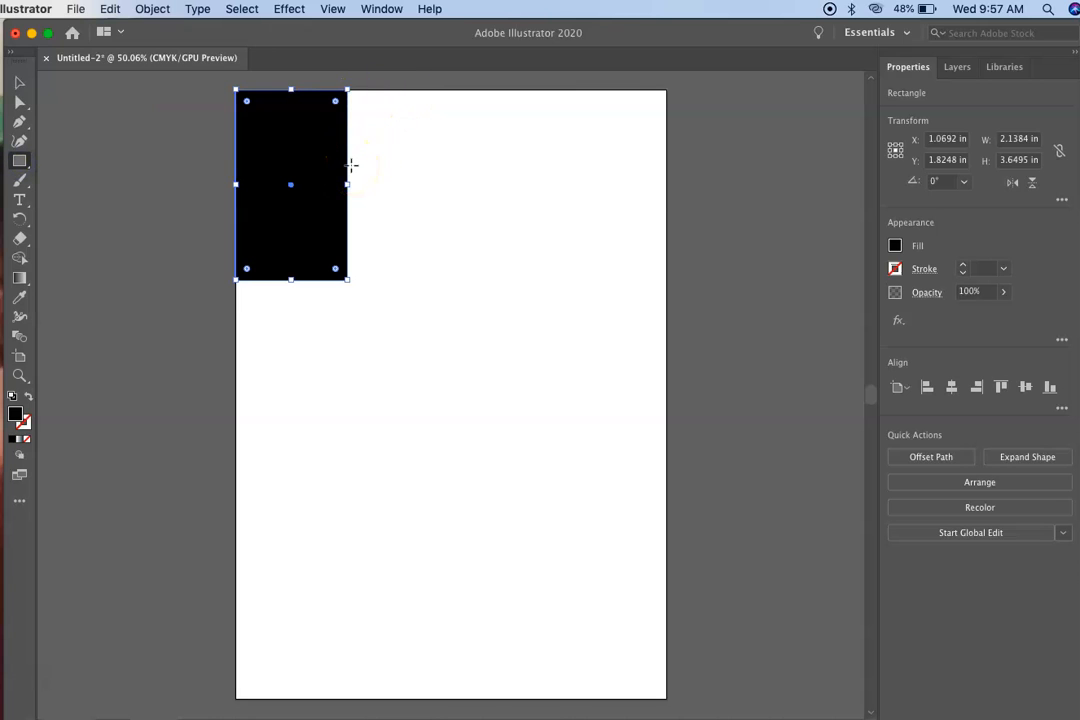
Copy the black rectangle and paste three copies of it
left_click(110, 9)
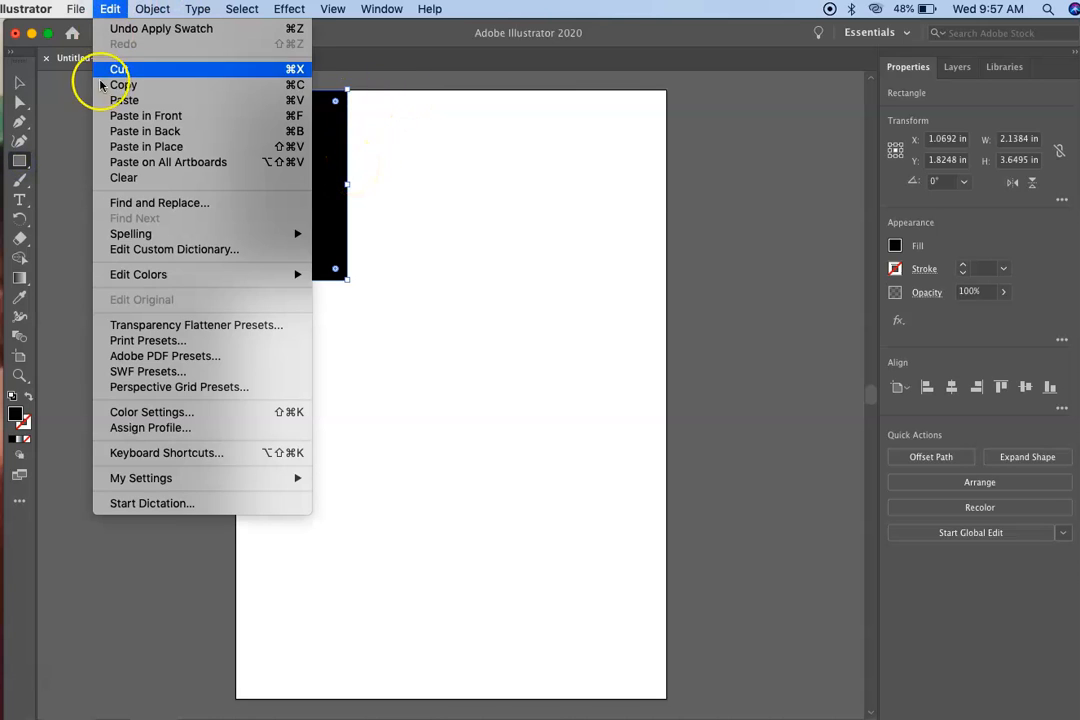
left_click(108, 84)
left_click(110, 9)
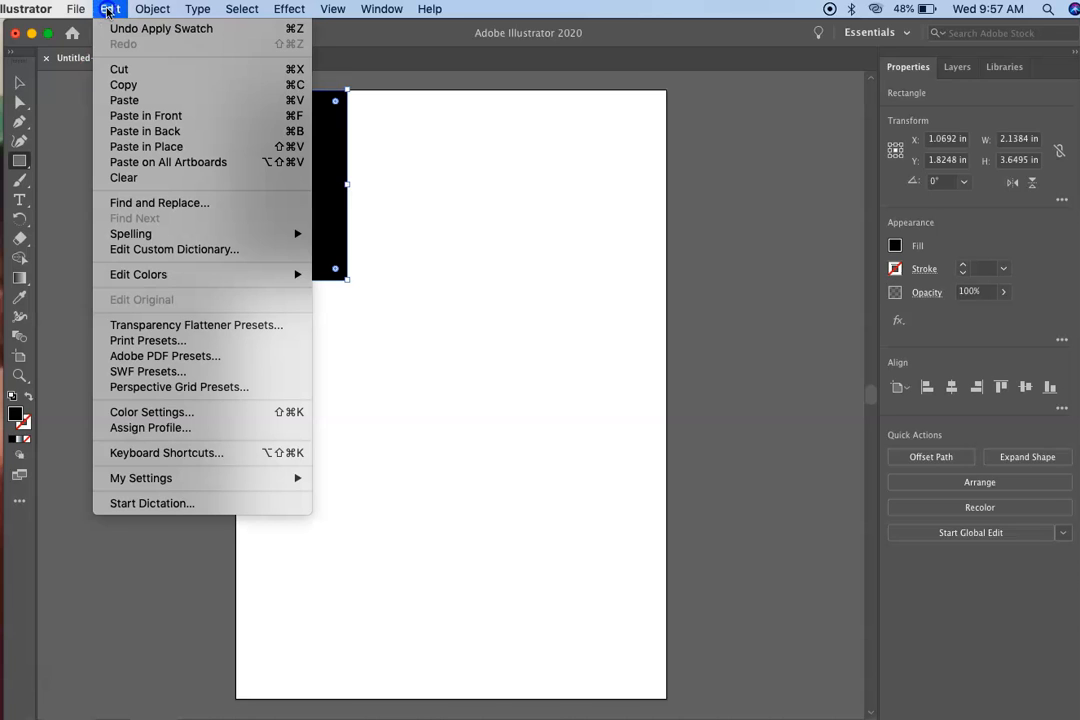
left_click(124, 100)
left_click(110, 9)
left_click(118, 100)
left_click(110, 9)
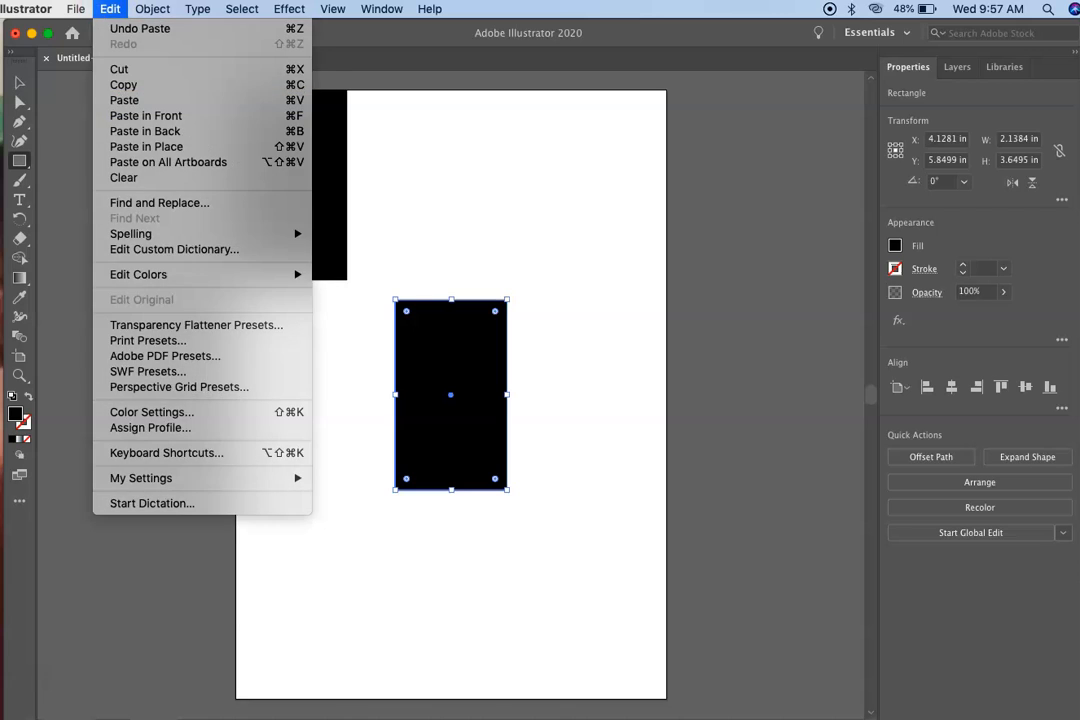
left_click(121, 100)
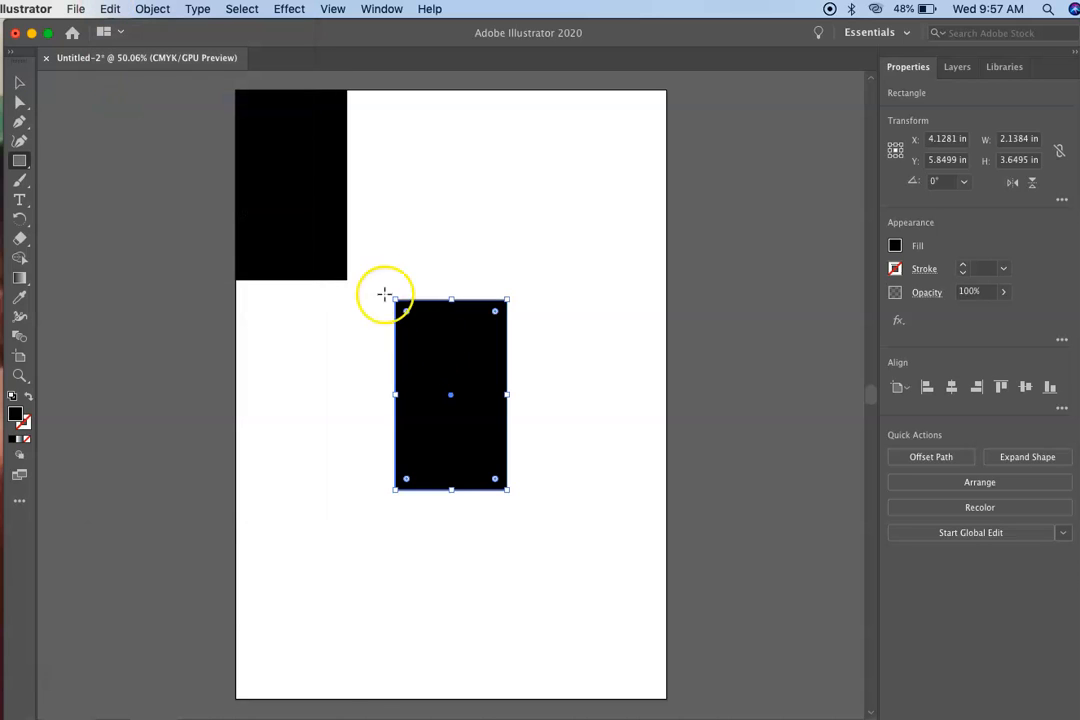
Move one pasted black rectangle against the artboard's right edge, just below mid-height
left_click(17, 87)
left_click(447, 383)
left_click_drag(447, 375, 600, 419)
Move a second black copy to the lower part of the artboard's left edge and rotate it about 90° to lie horizontally
left_click(499, 400)
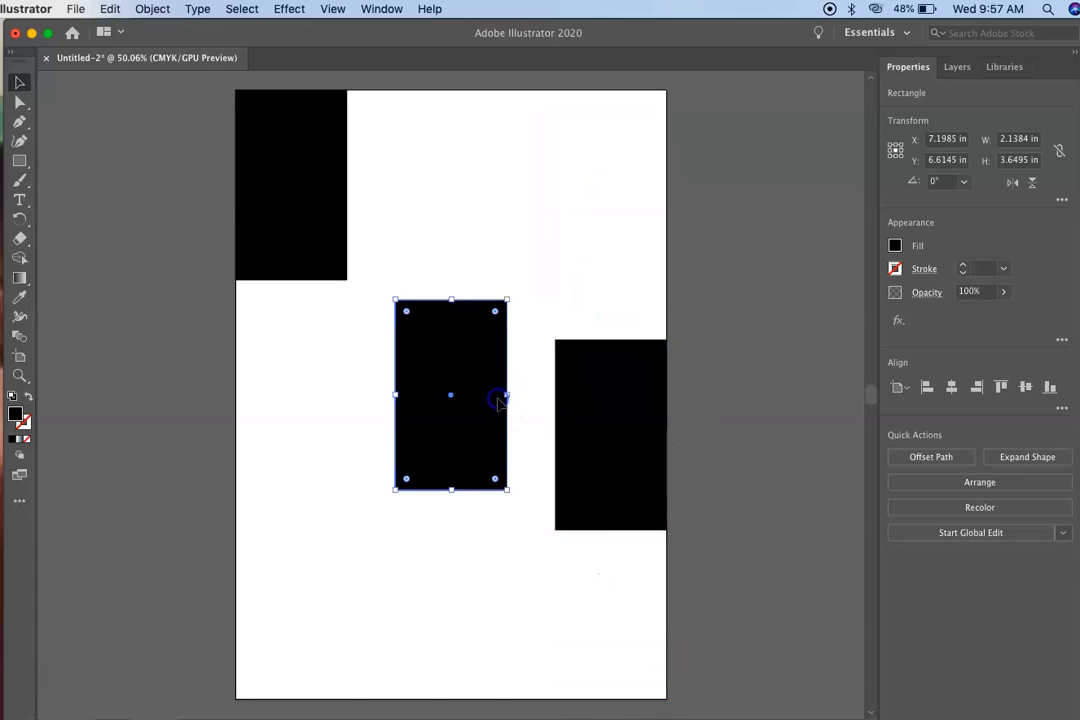
left_click_drag(473, 390, 318, 512)
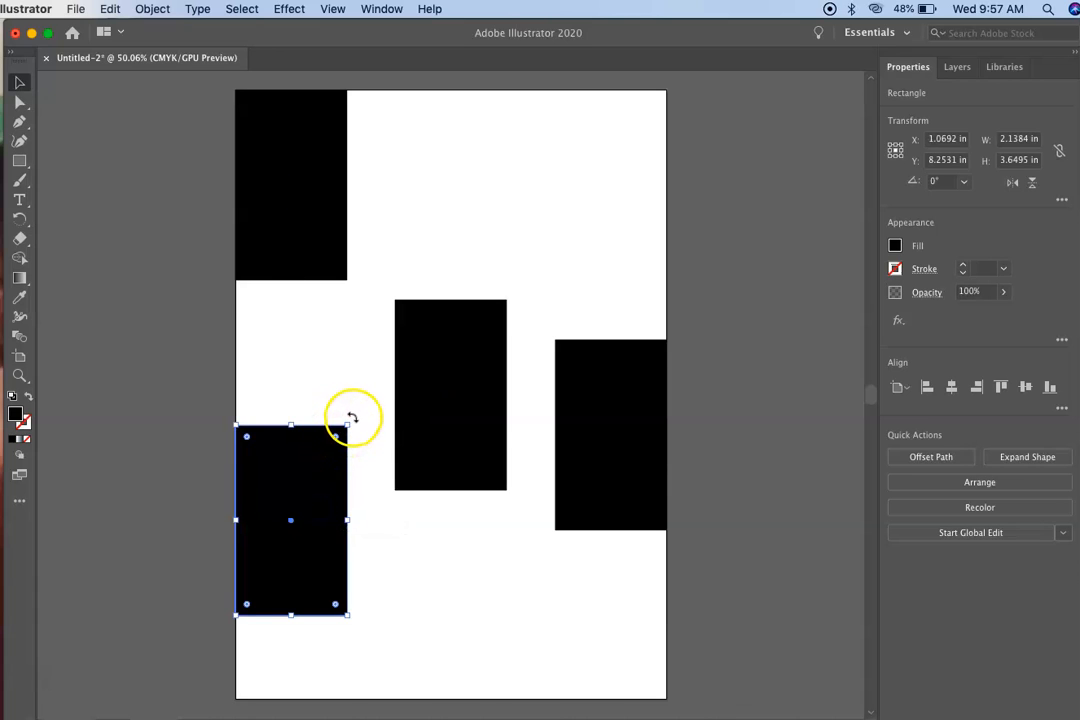
left_click_drag(354, 417, 526, 652)
left_click_drag(256, 506, 296, 516)
Turn the remaining black copy horizontally, fit it into the artboard's lower-right corner and deselect it
left_click_drag(401, 432, 465, 243)
left_click_drag(455, 116, 421, 193)
left_click_drag(474, 235, 572, 628)
left_click(114, 436)
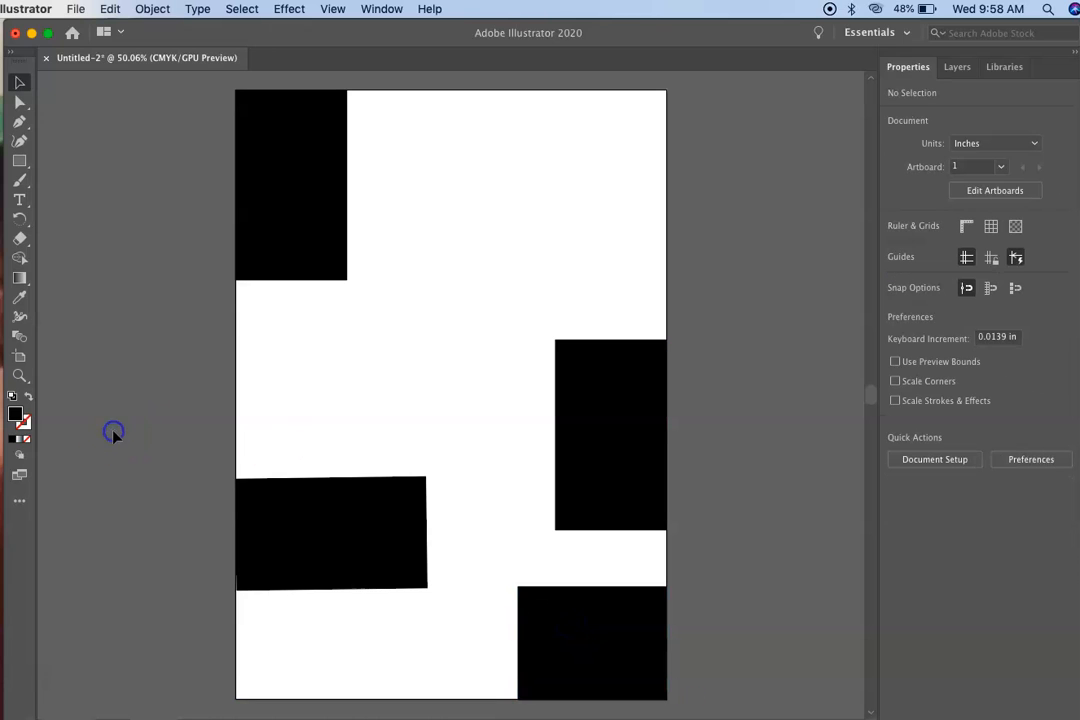
Draw a rectangle about 3.8 in wide and 1.5 in high in the artboard's upper area and fill it with dark grey
left_click(19, 162)
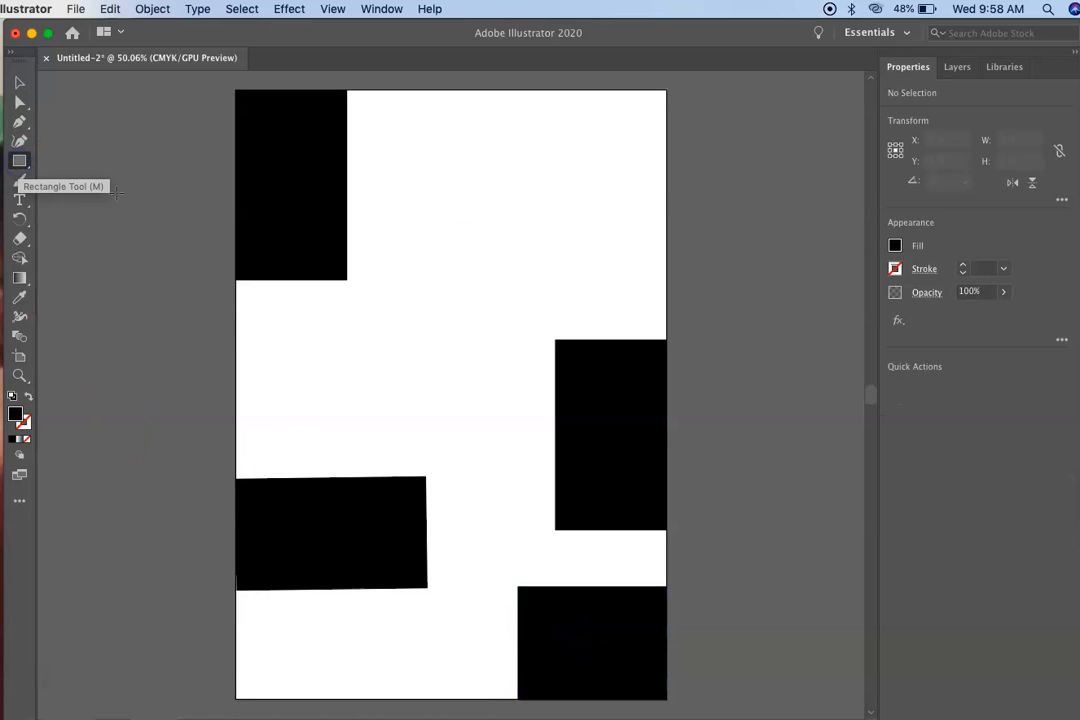
left_click_drag(390, 121, 588, 200)
left_click(895, 246)
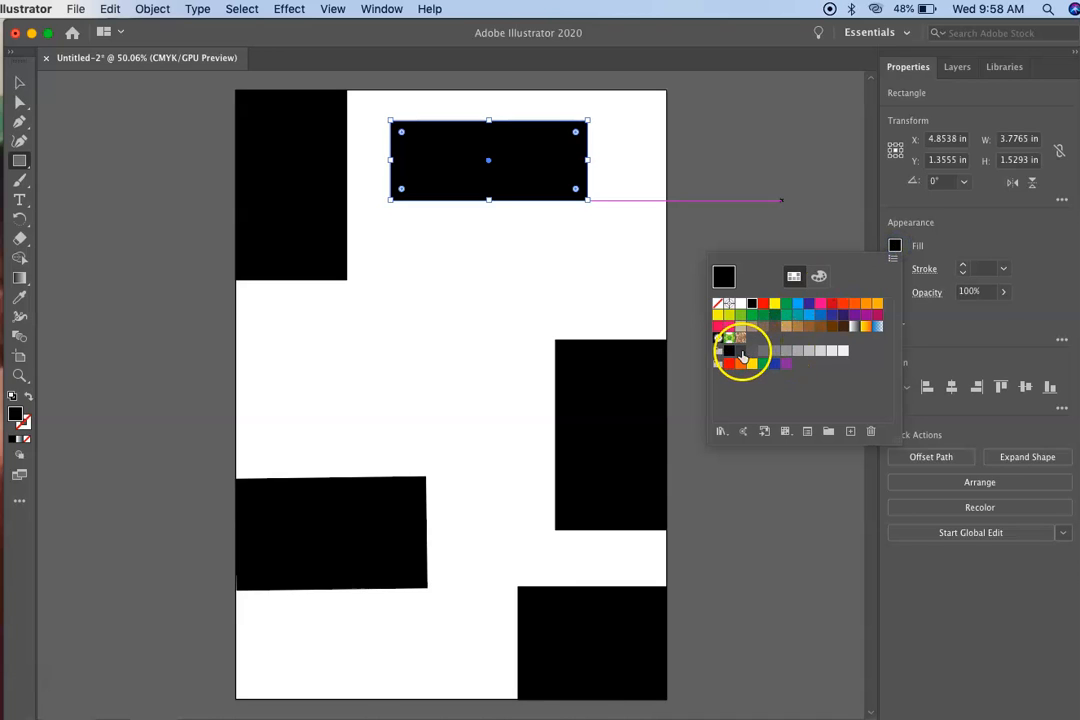
left_click(742, 354)
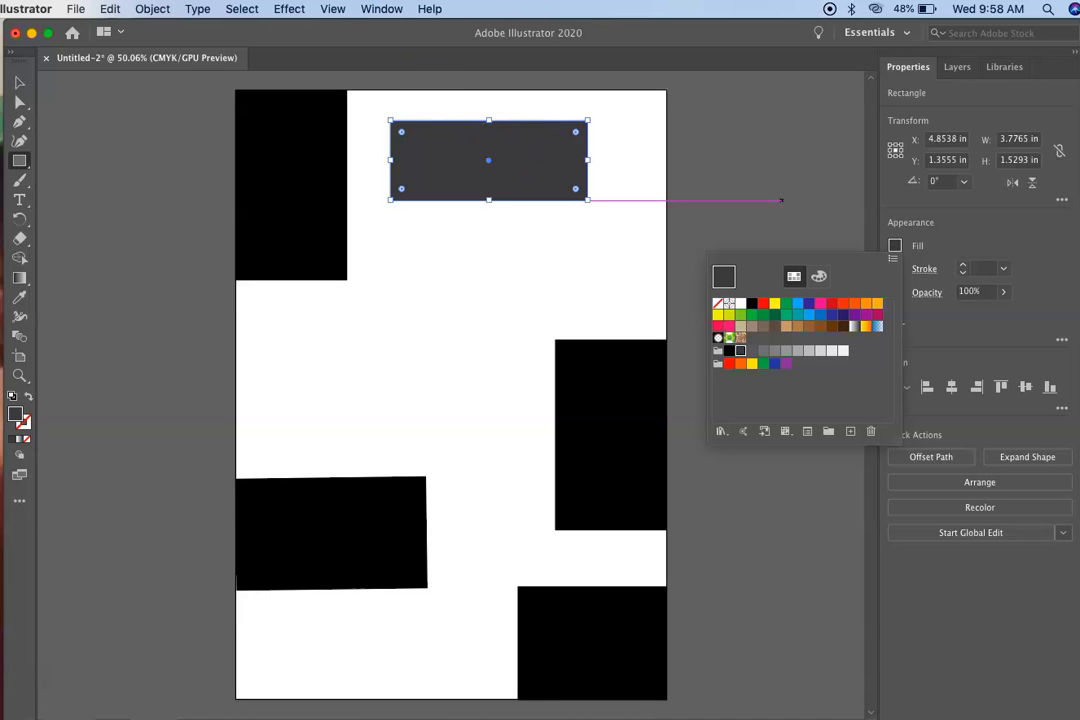
Copy the dark grey rectangle and paste two copies of it
left_click(110, 9)
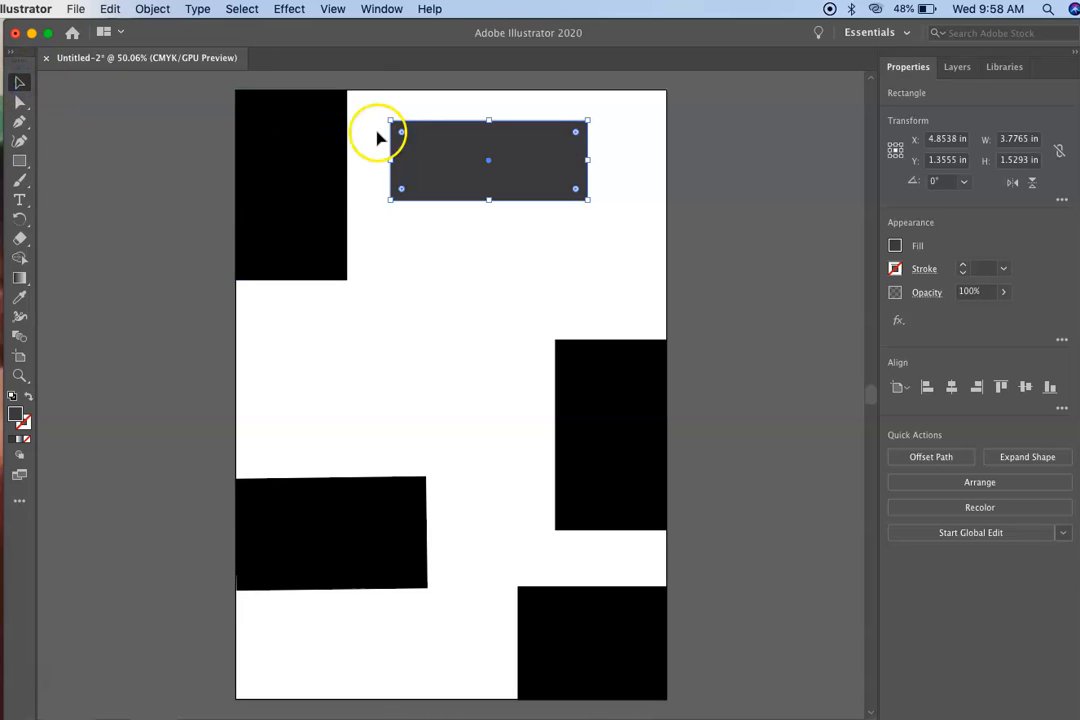
left_click(110, 9)
left_click(118, 84)
left_click(110, 9)
left_click(124, 100)
left_click(110, 9)
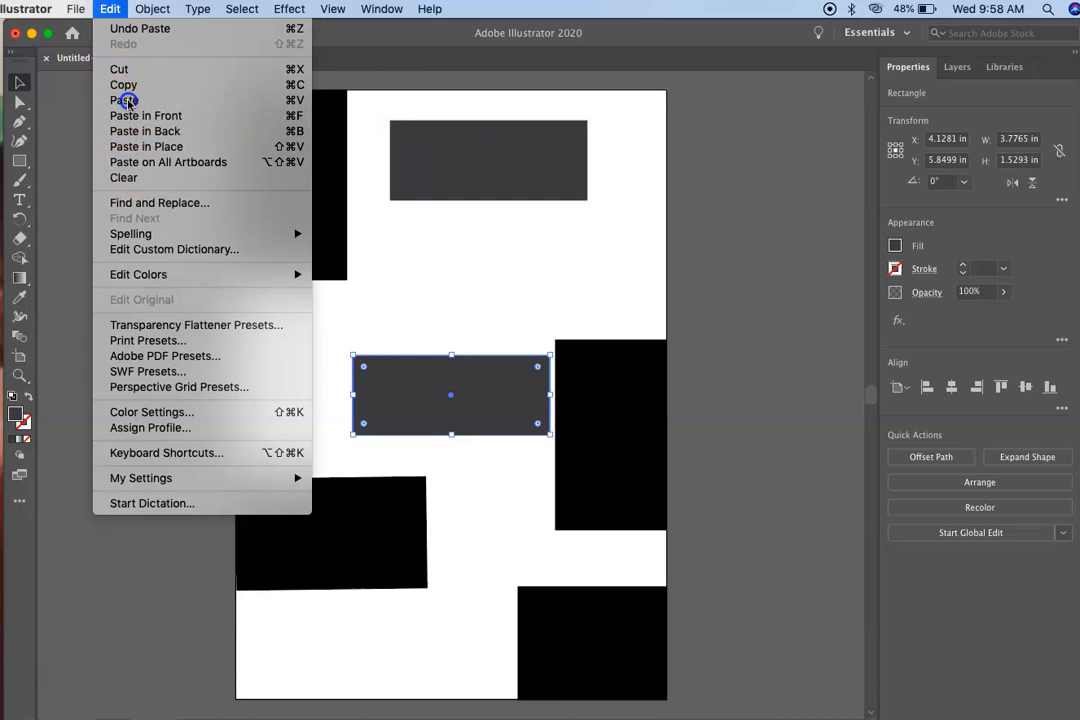
left_click(124, 100)
Fit one grey copy, narrowed to about 2.4 in, between the black rectangles at the artboard's right edge and the other, also narrowed, into its lower-left corner
left_click_drag(505, 386, 604, 554)
left_click_drag(471, 504, 540, 511)
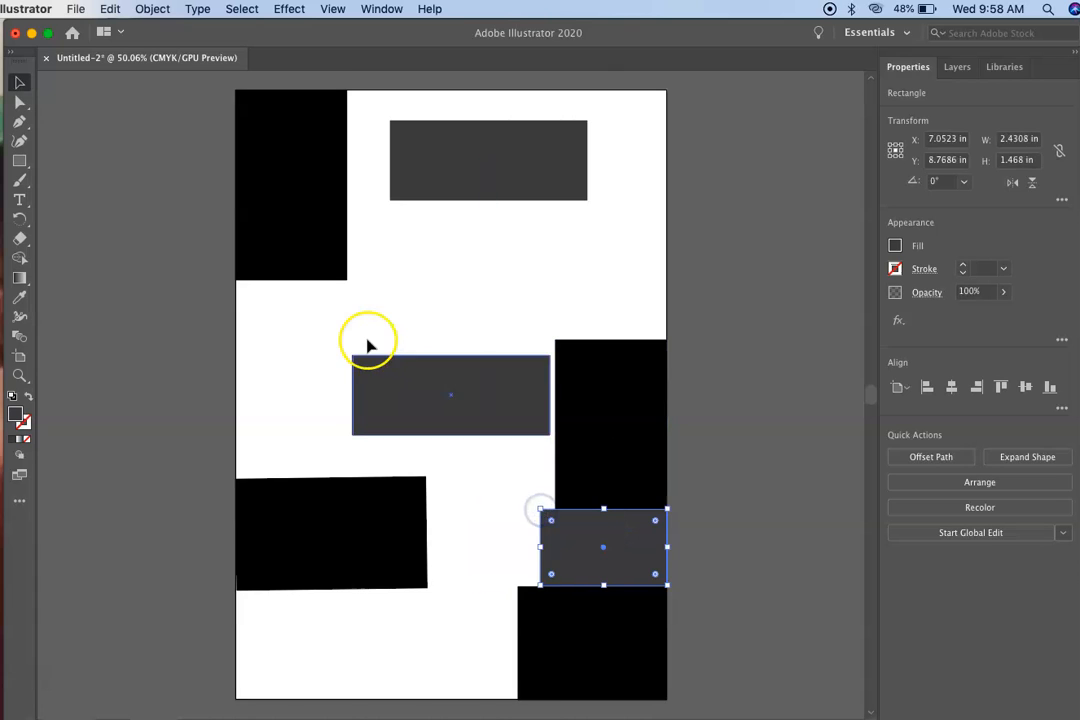
left_click(384, 383)
left_click_drag(384, 383, 268, 644)
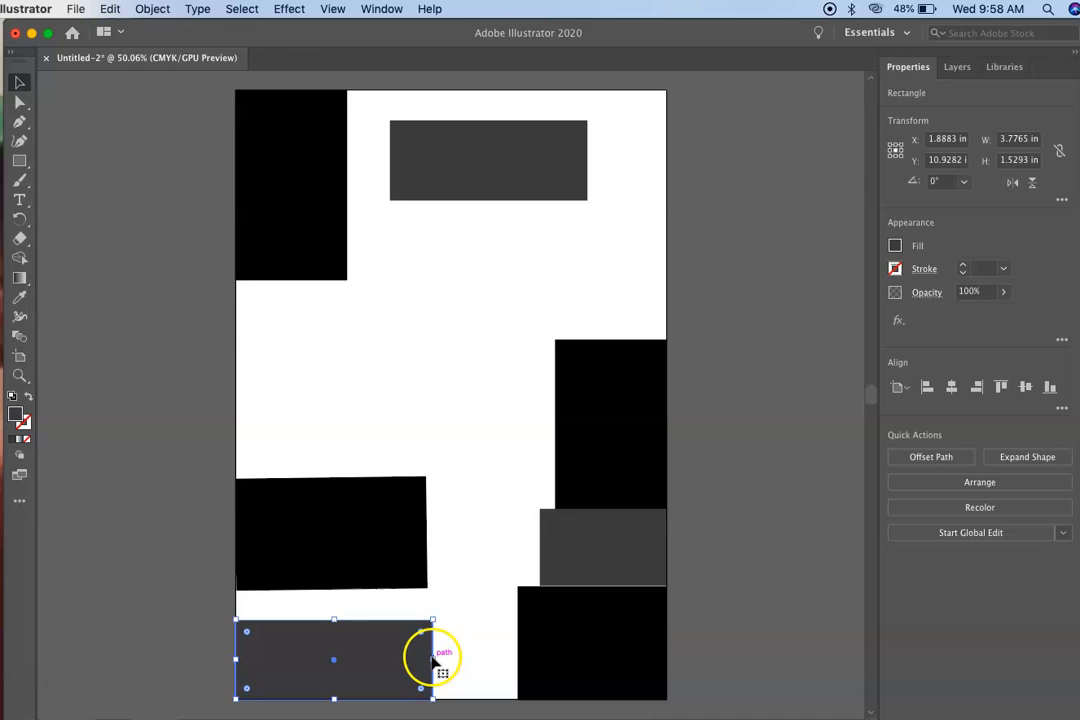
left_click_drag(437, 658, 322, 659)
left_click(207, 572)
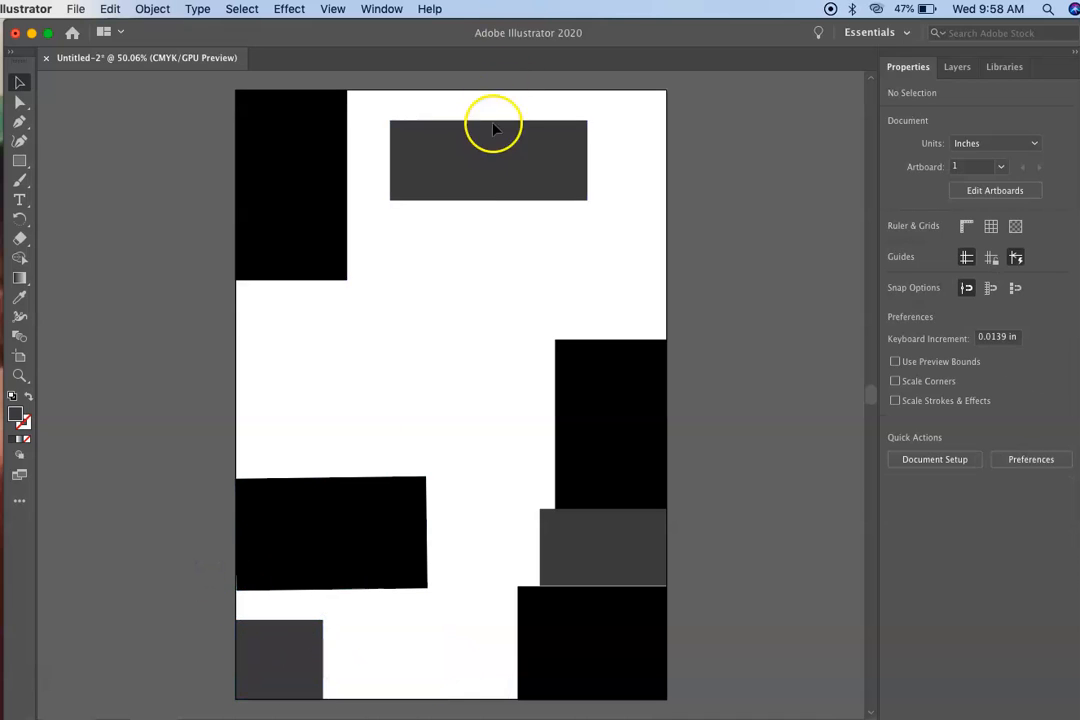
Draw a rectangle about 1.5 in wide and 1.4 in high near the artboard's middle and fill it with medium grey
left_click(19, 161)
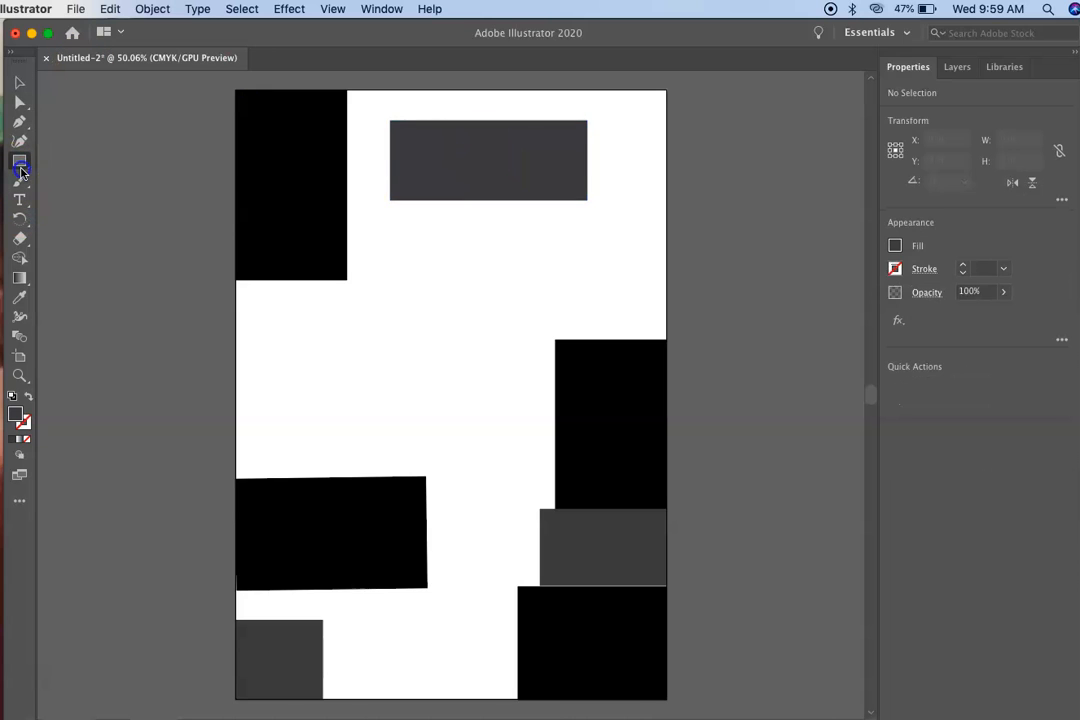
left_click_drag(417, 290, 495, 361)
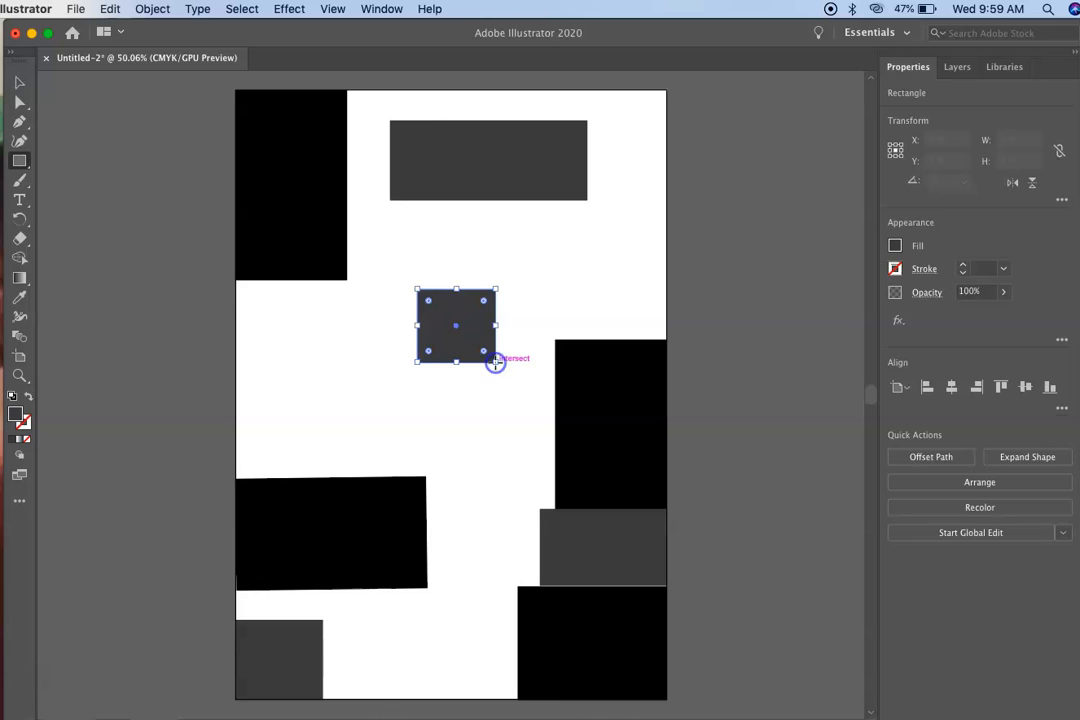
left_click(894, 247)
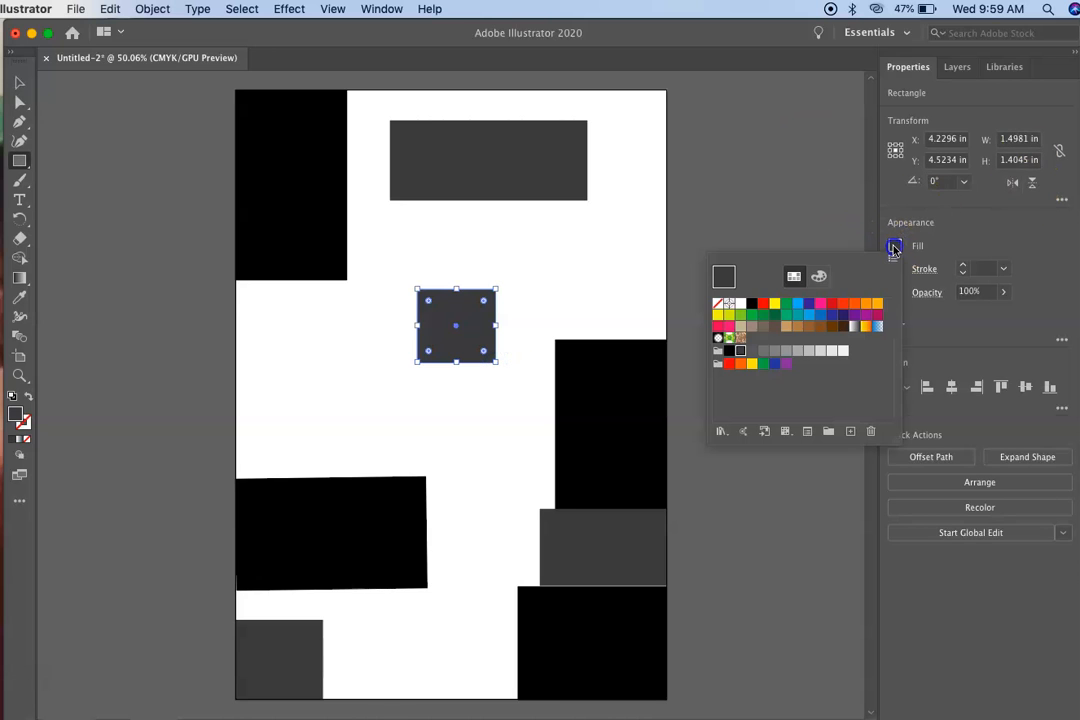
left_click(763, 352)
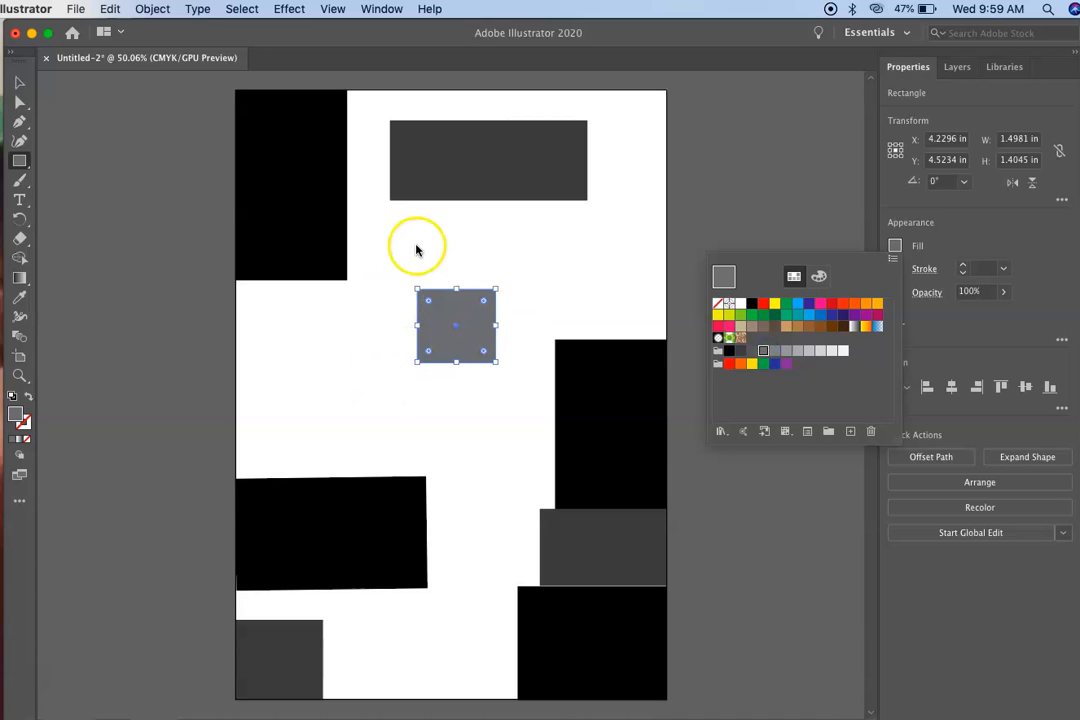
left_click(607, 150)
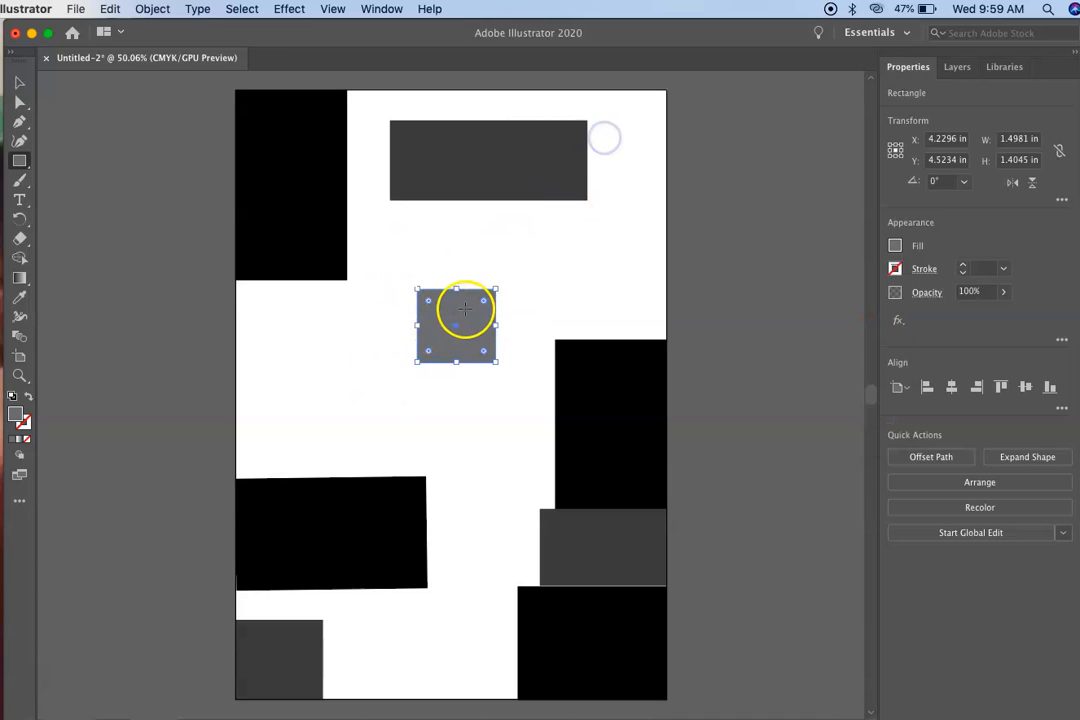
Copy the medium grey rectangle and paste three copies of it
left_click(19, 82)
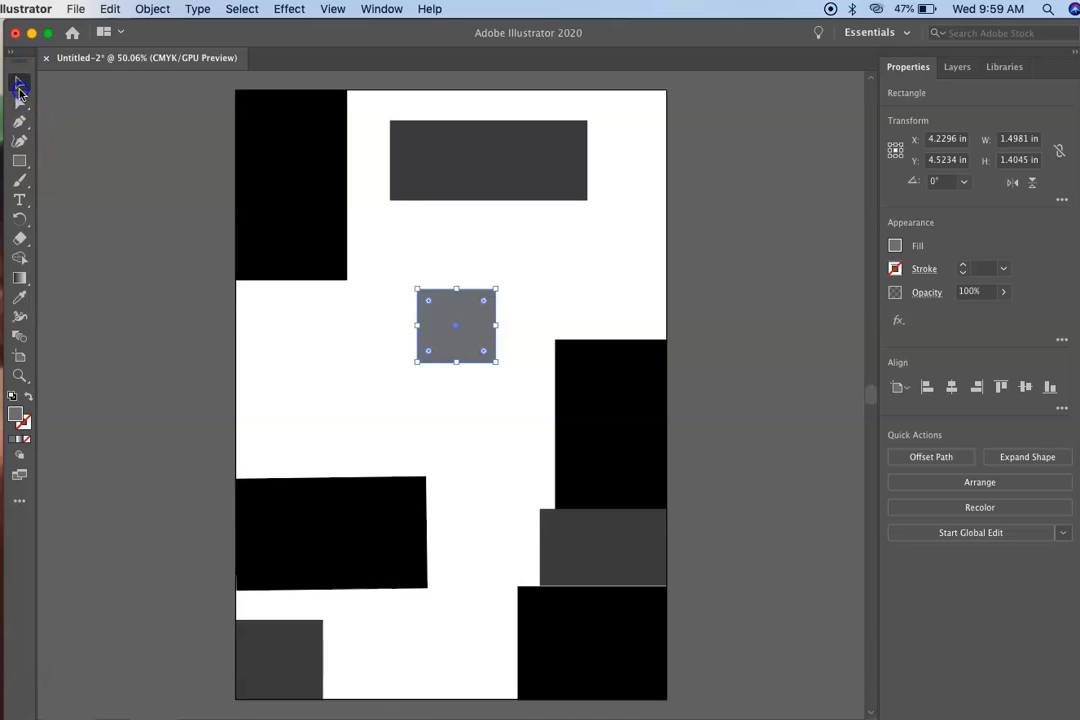
left_click(110, 9)
left_click(136, 85)
left_click(110, 9)
left_click(118, 100)
left_click(110, 9)
left_click(124, 100)
left_click(110, 9)
left_click(125, 100)
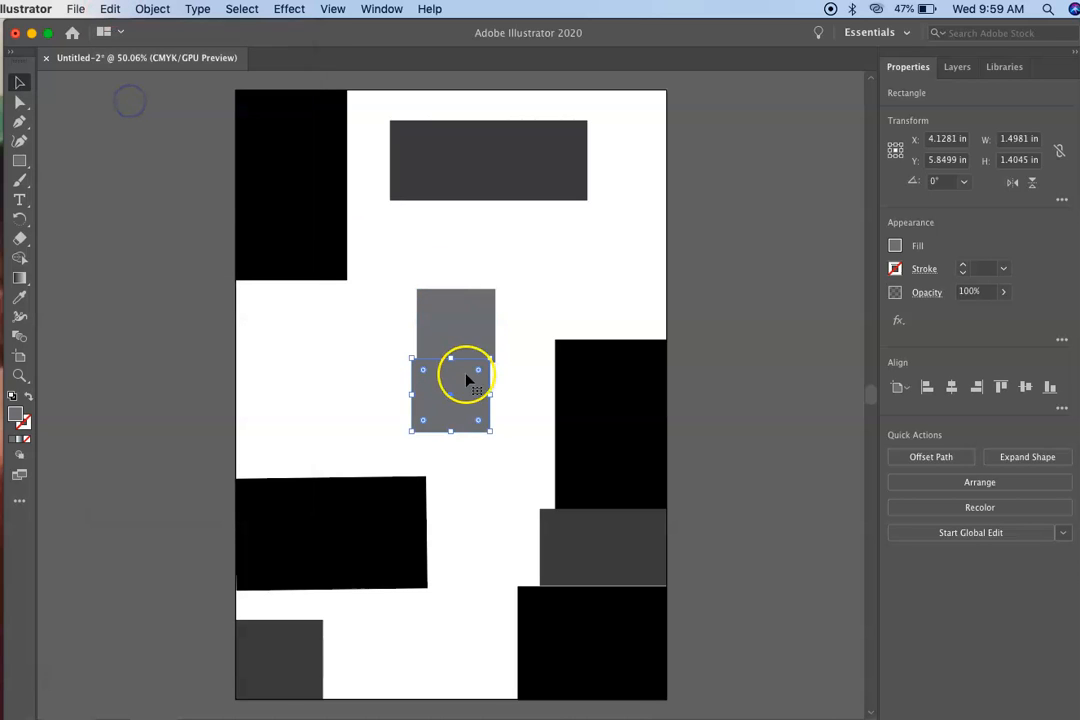
Fit the medium grey rectangles into the upper-right corner, beside the lower-left dark grey one, below the upper-left black one (widened) and atop the lower-left black one (heightened)
left_click_drag(452, 413, 628, 141)
left_click_drag(472, 322, 376, 660)
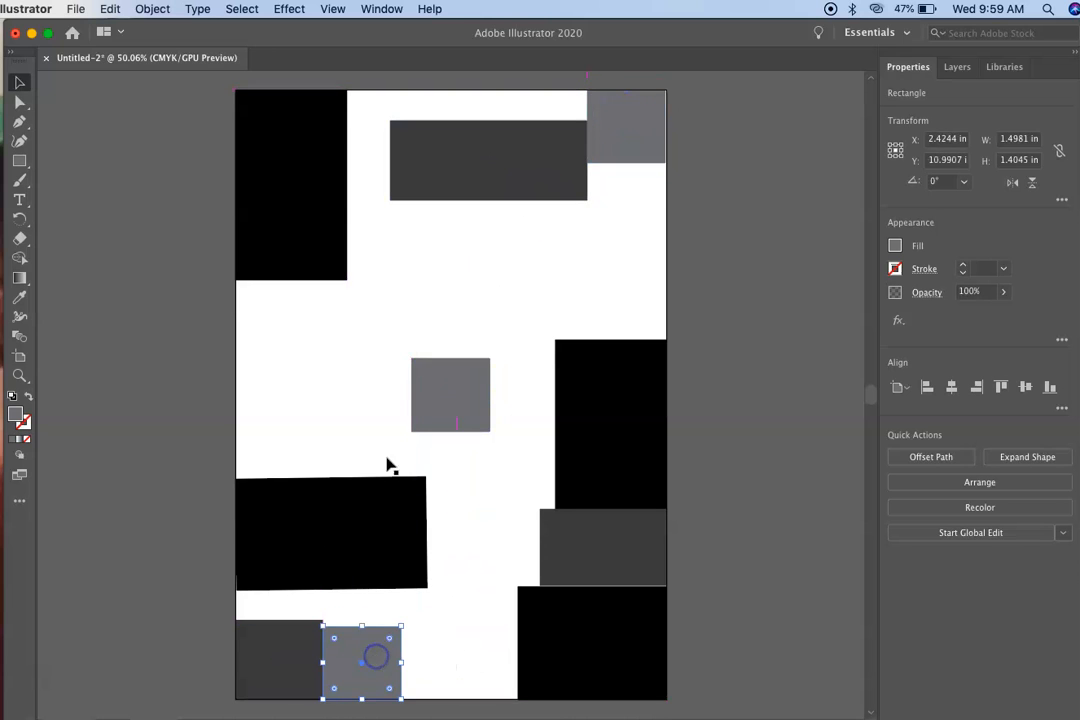
left_click_drag(411, 399, 236, 321)
left_click_drag(314, 316, 334, 316)
left_click_drag(463, 400, 386, 378)
left_click(210, 438)
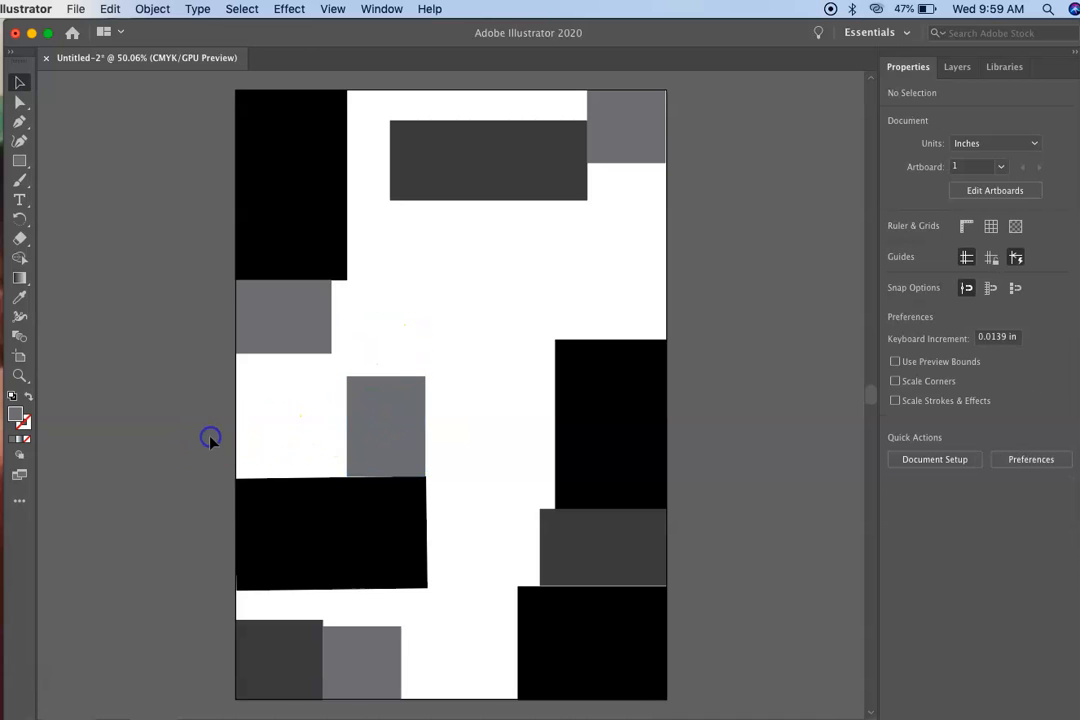
Draw an upright rectangle about 1.56 in wide and 3.04 in high in the artboard's middle and fill it with a lighter grey
left_click(18, 143)
left_click(17, 181)
left_click(16, 163)
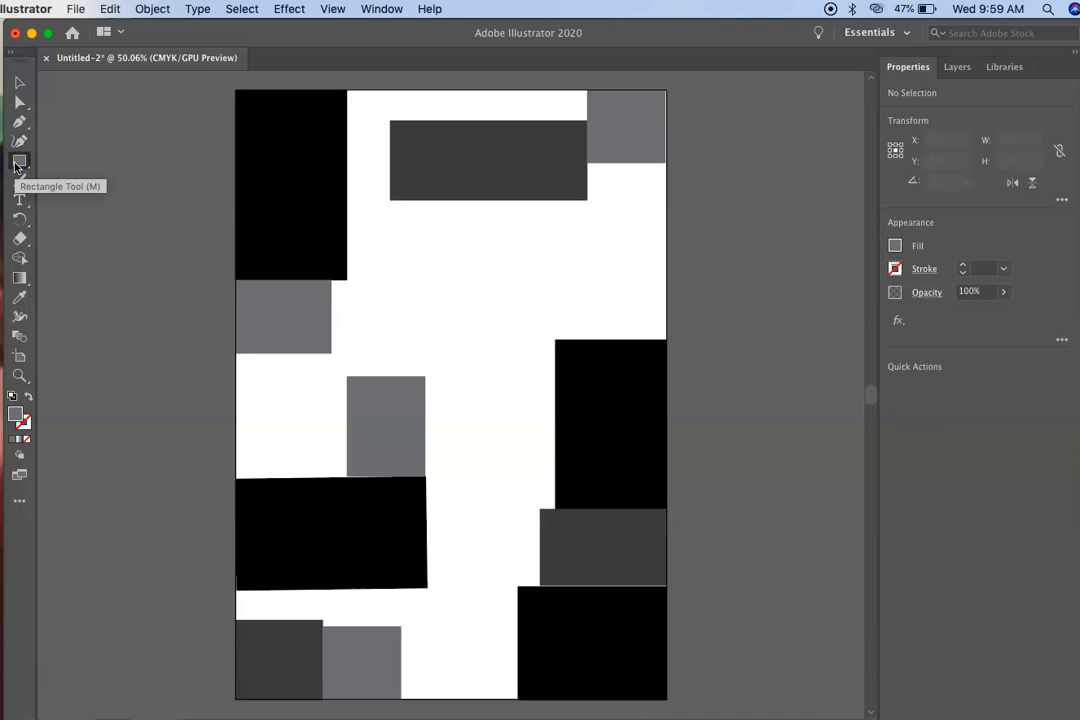
left_click_drag(394, 237, 476, 396)
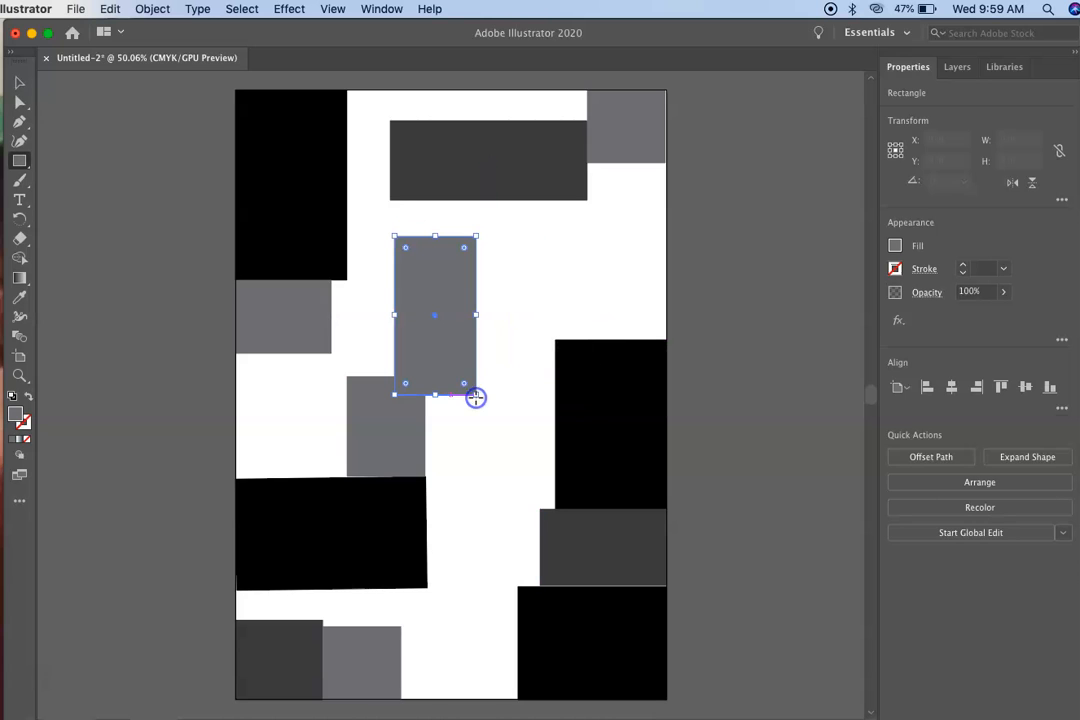
left_click(894, 248)
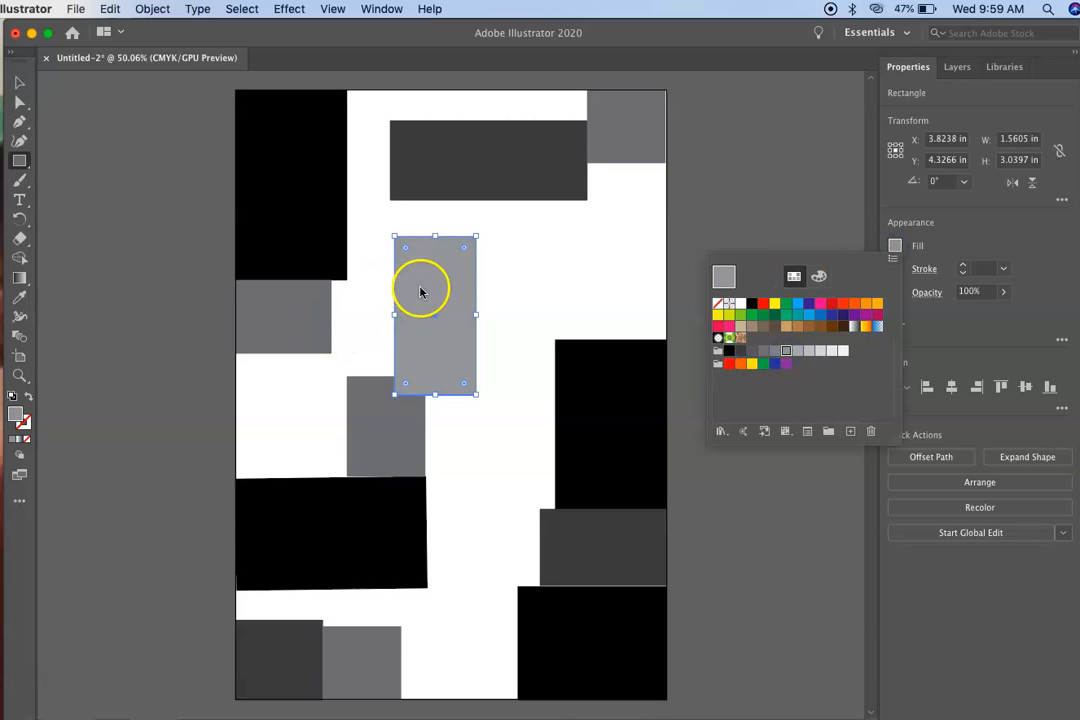
left_click(557, 255)
Copy the upright lighter grey rectangle and paste three copies of it
left_click(18, 97)
left_click(90, 10)
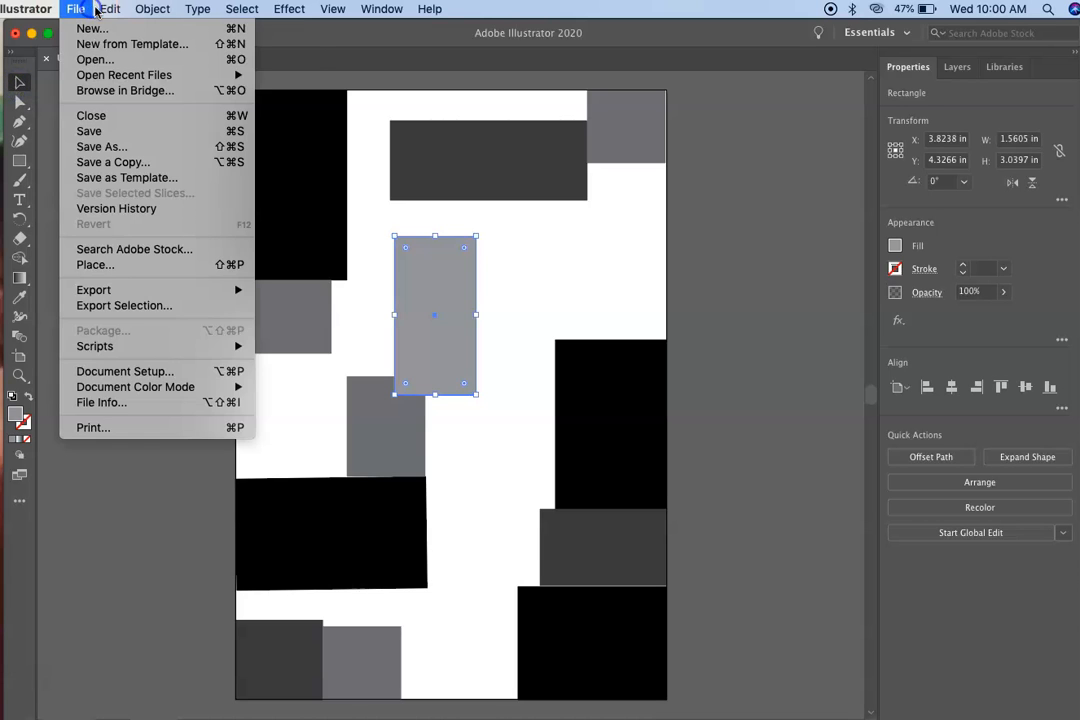
mouse_move(110, 9)
left_click(115, 88)
left_click(110, 9)
left_click(112, 98)
left_click(110, 9)
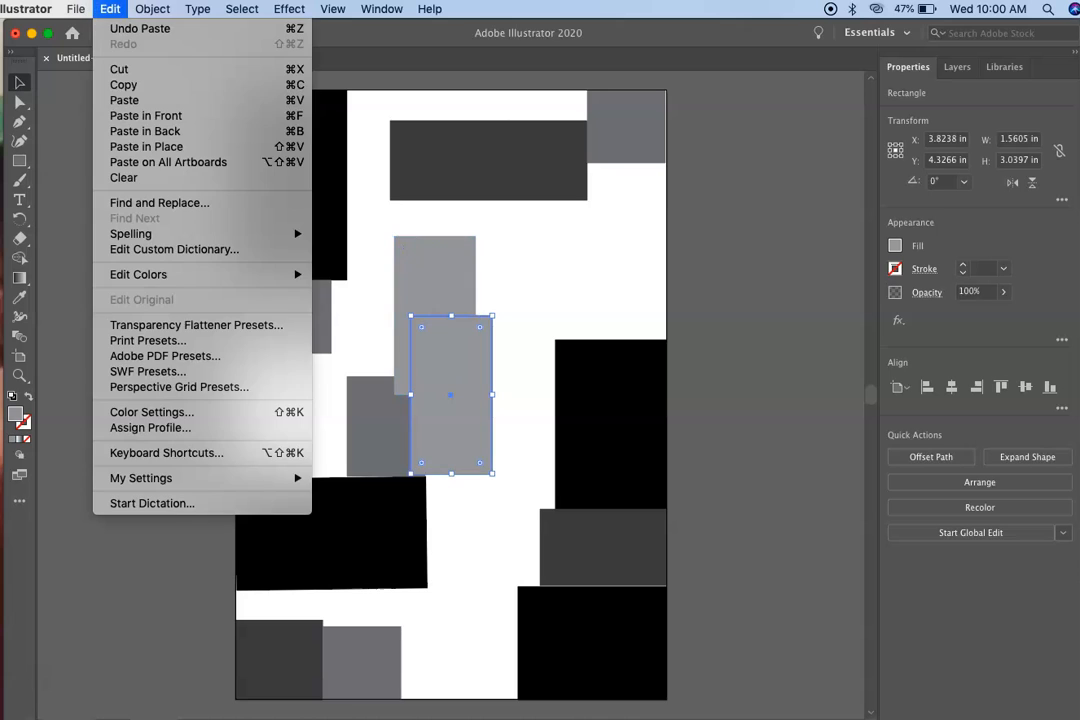
left_click(123, 100)
Fit one lighter grey copy against the artboard's right edge below the medium grey corner square and adjust the join between that square and the dark grey rectangle
left_click_drag(452, 437, 623, 280)
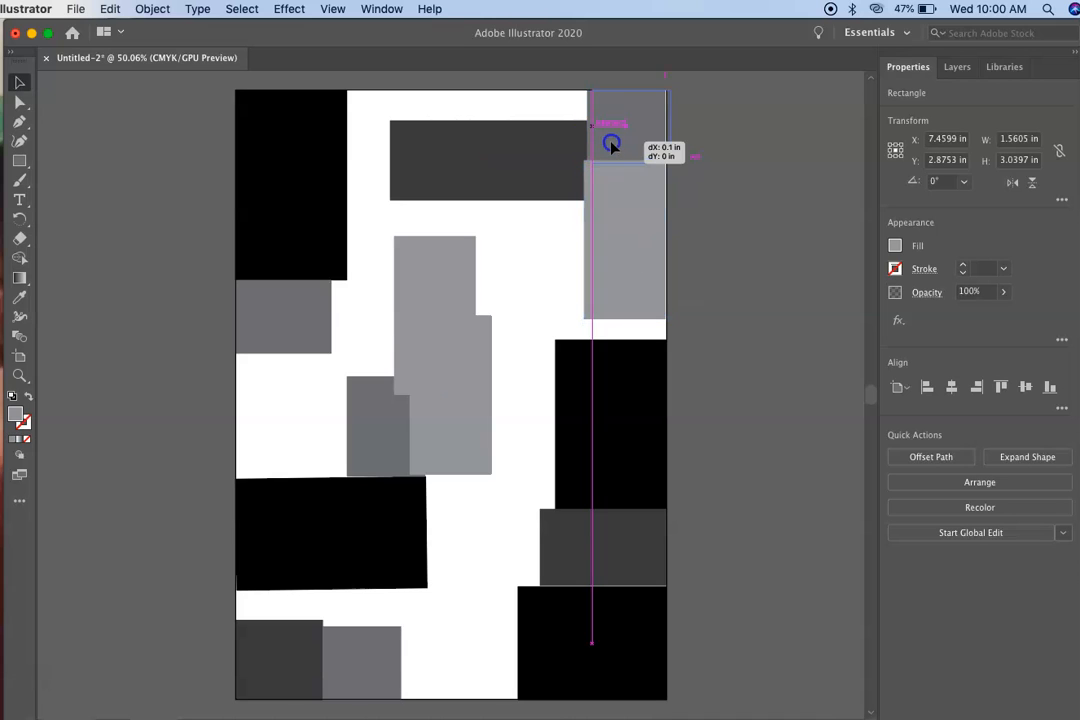
left_click_drag(613, 177, 616, 178)
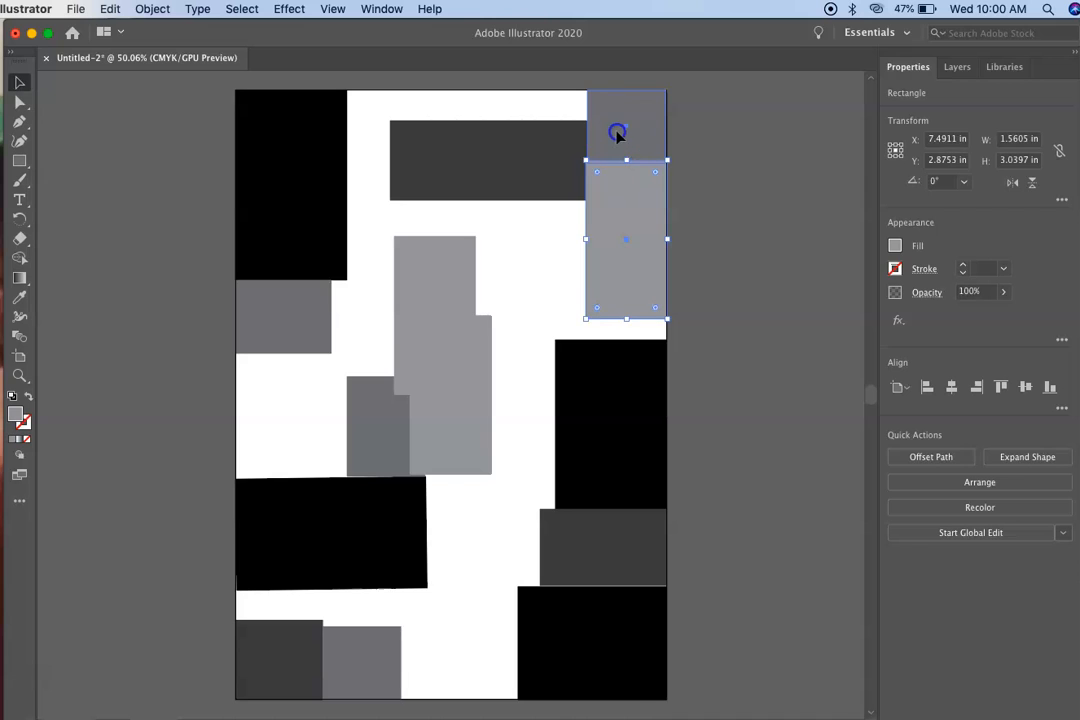
left_click_drag(617, 134, 575, 153)
left_click(703, 186)
left_click(690, 202)
Move one lighter grey rectangle to the left edge below the medium grey one and fit another, narrowed, beside the upper-left black rectangle
left_click_drag(422, 284, 258, 405)
left_click_drag(415, 415, 347, 183)
left_click_drag(426, 169, 400, 166)
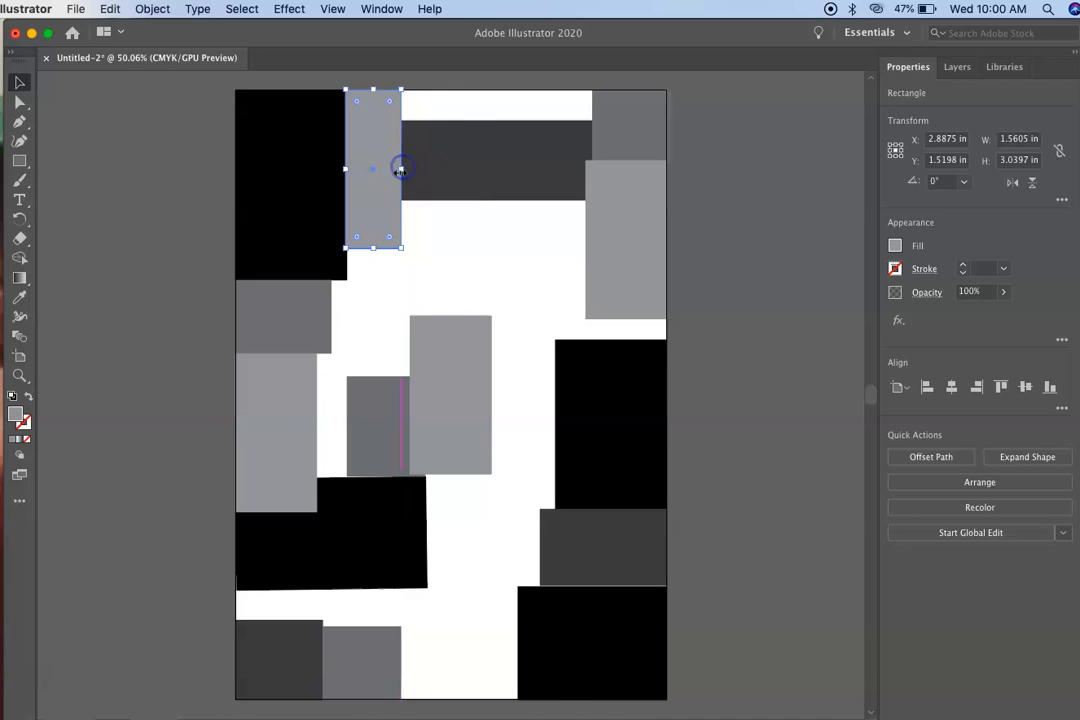
Turn the remaining lighter grey rectangle horizontally, fit it against the right-hand black rectangle, and extend the central medium grey rectangle down over the black one
double_click(441, 372)
double_click(172, 323)
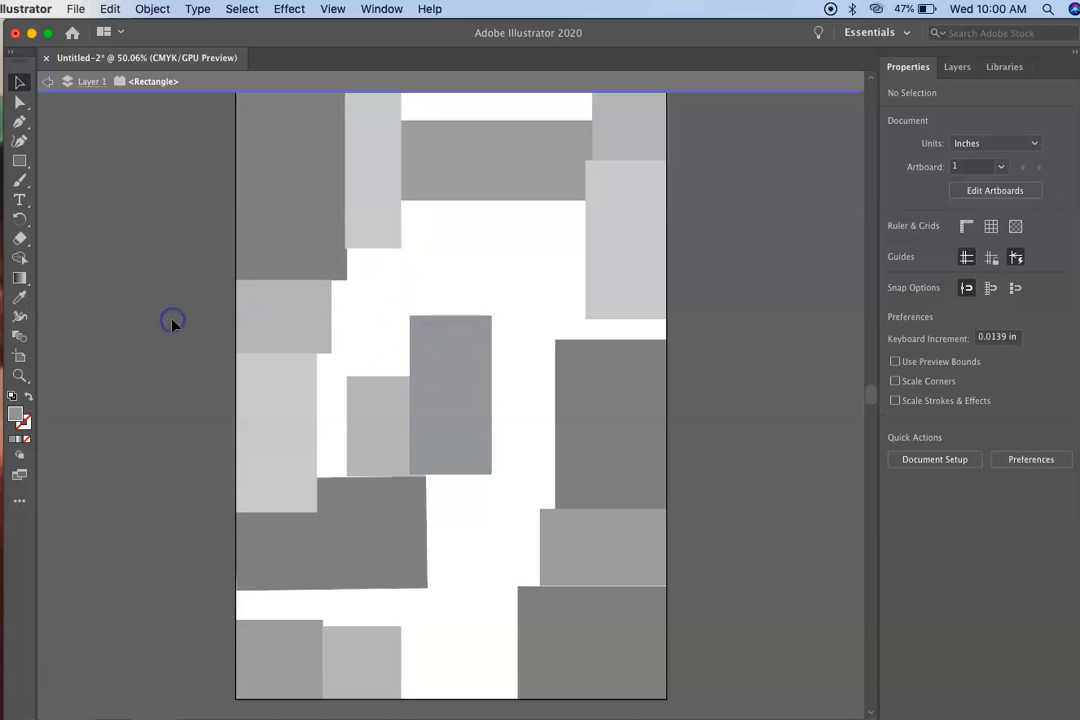
left_click_drag(437, 404, 512, 439)
left_click_drag(471, 358, 386, 483)
left_click(382, 467)
left_click(198, 478)
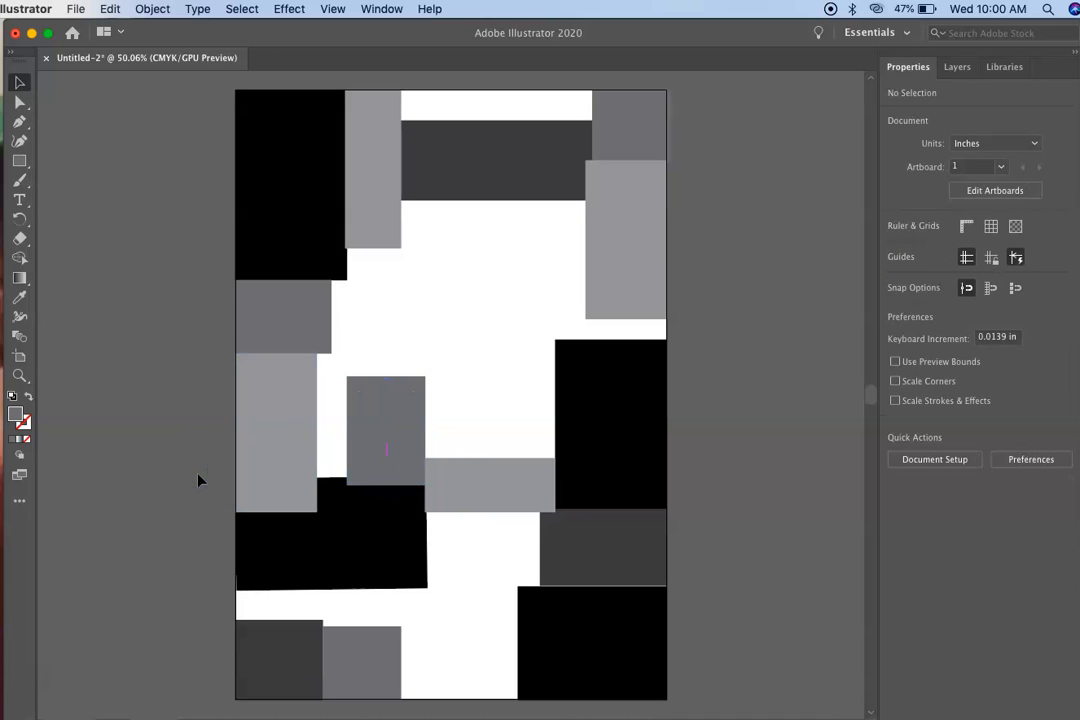
Draw a rectangle about 2.06 in wide and 1.19 in high in the white middle area and fill it with very light grey
left_click(19, 160)
left_click_drag(443, 265, 551, 326)
left_click(895, 245)
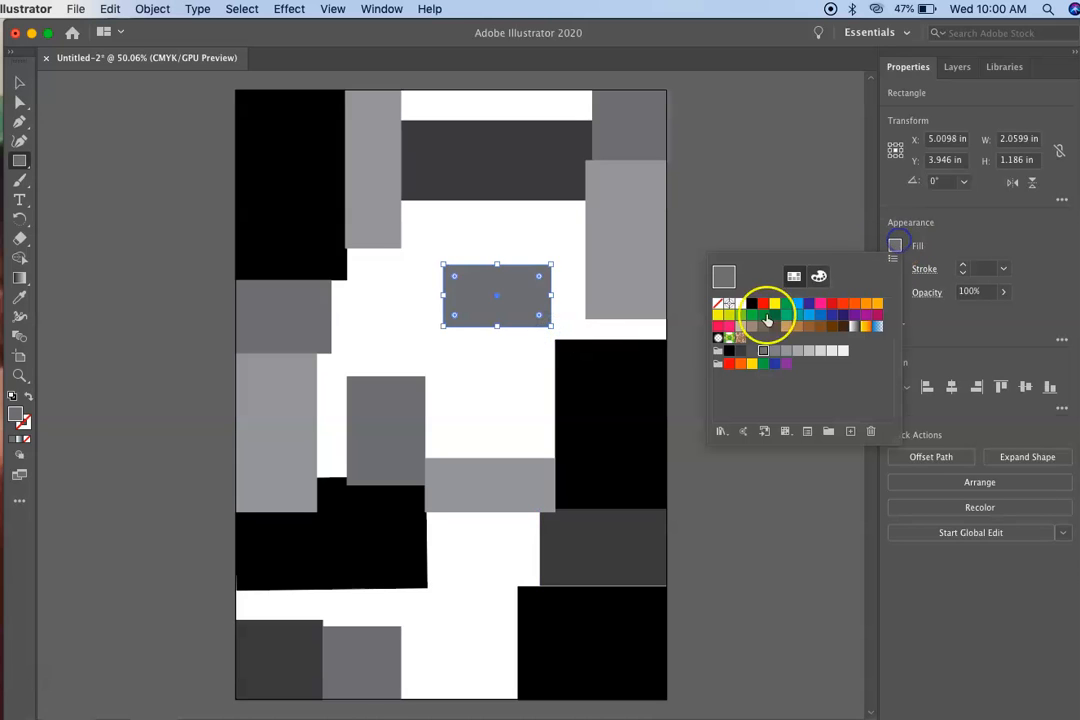
left_click(809, 350)
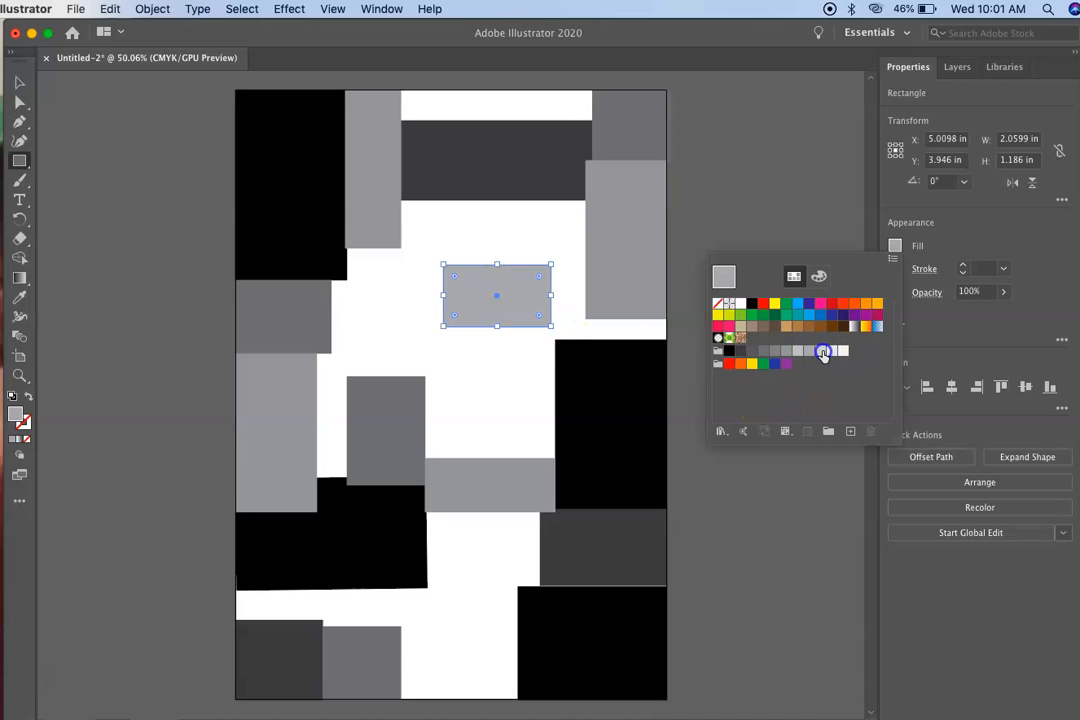
left_click(820, 351)
left_click(408, 296)
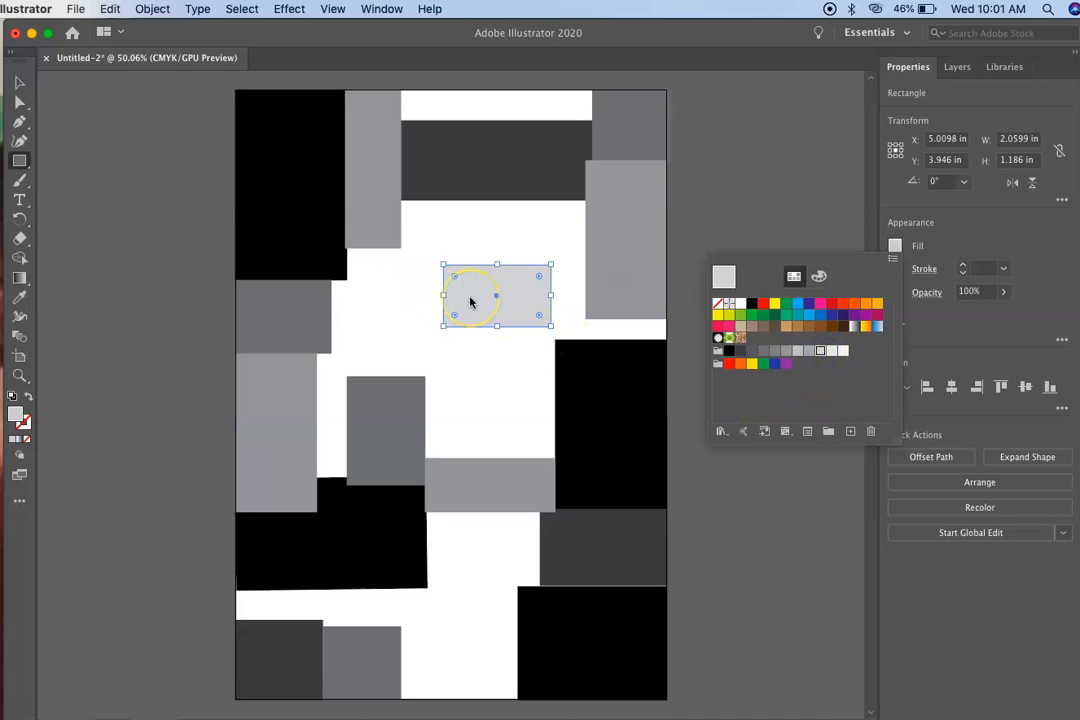
Copy the very light grey rectangle and paste four copies of it
left_click(110, 9)
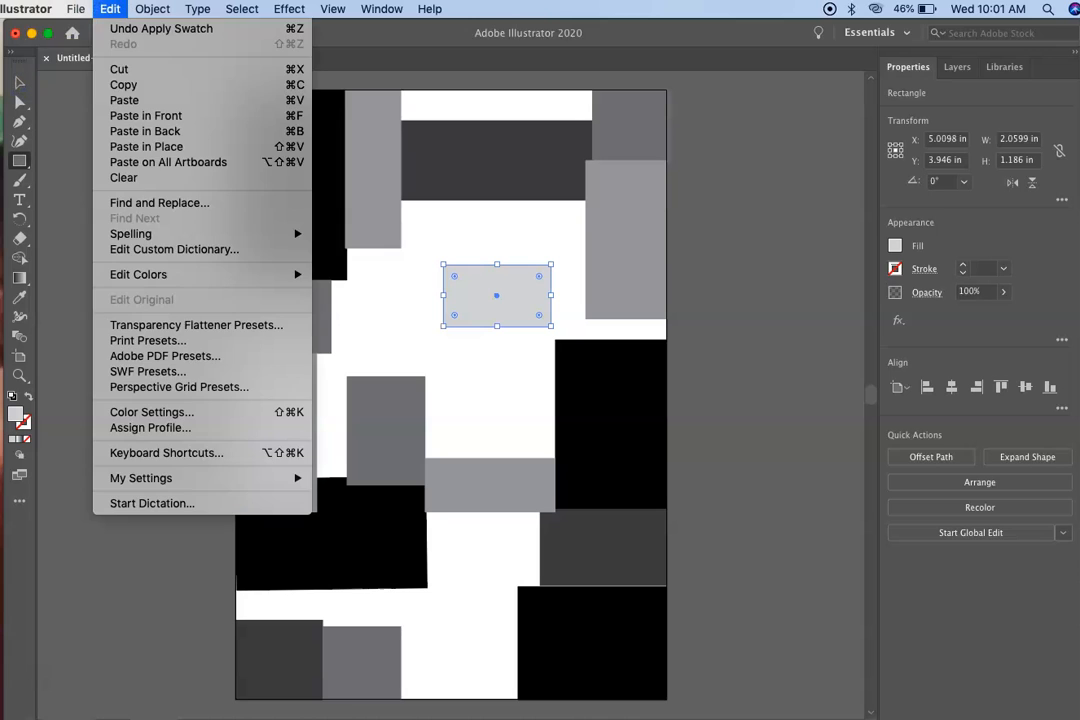
left_click(115, 85)
left_click(110, 9)
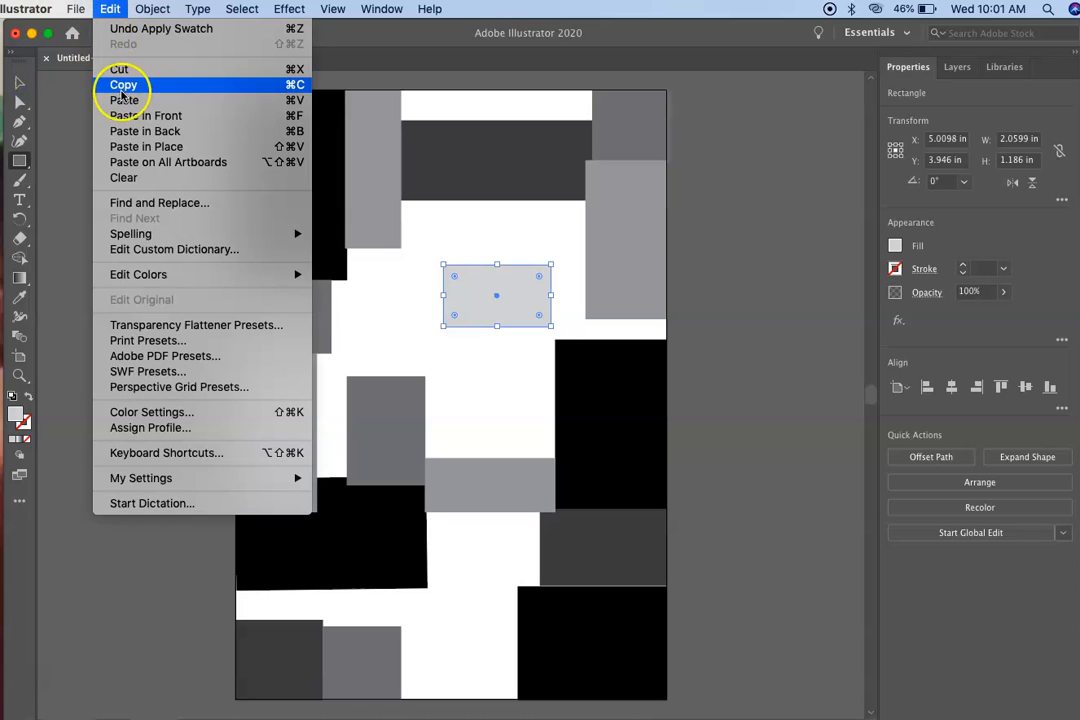
left_click(124, 100)
left_click(110, 9)
left_click(124, 100)
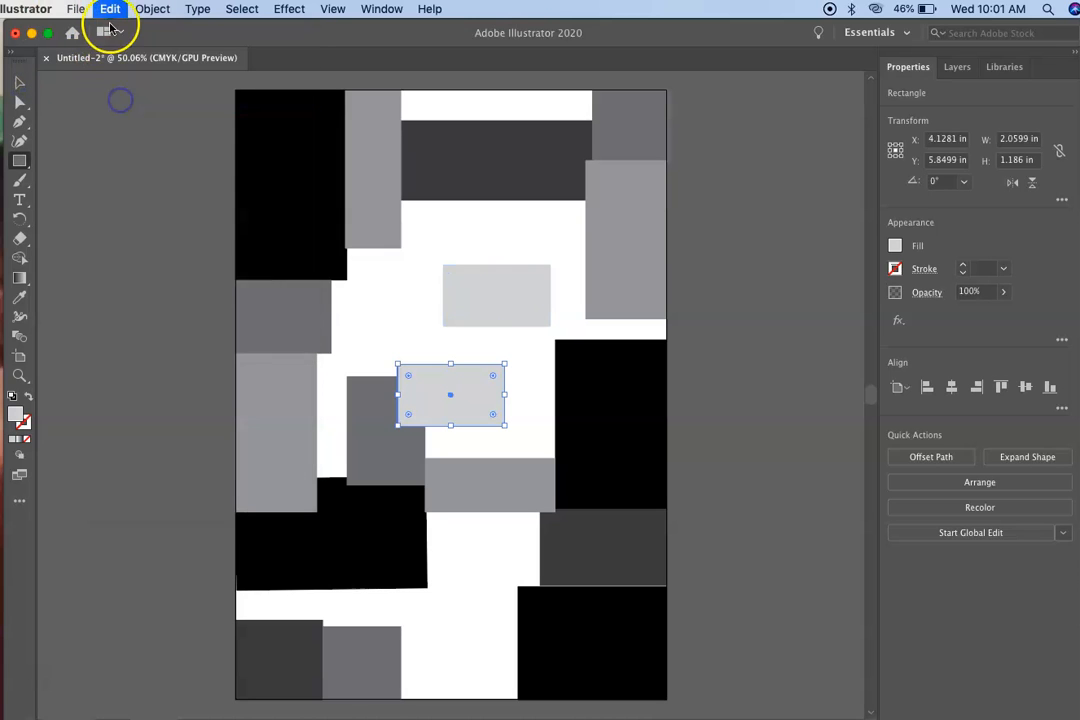
left_click(112, 10)
left_click(124, 100)
left_click(110, 9)
left_click(124, 100)
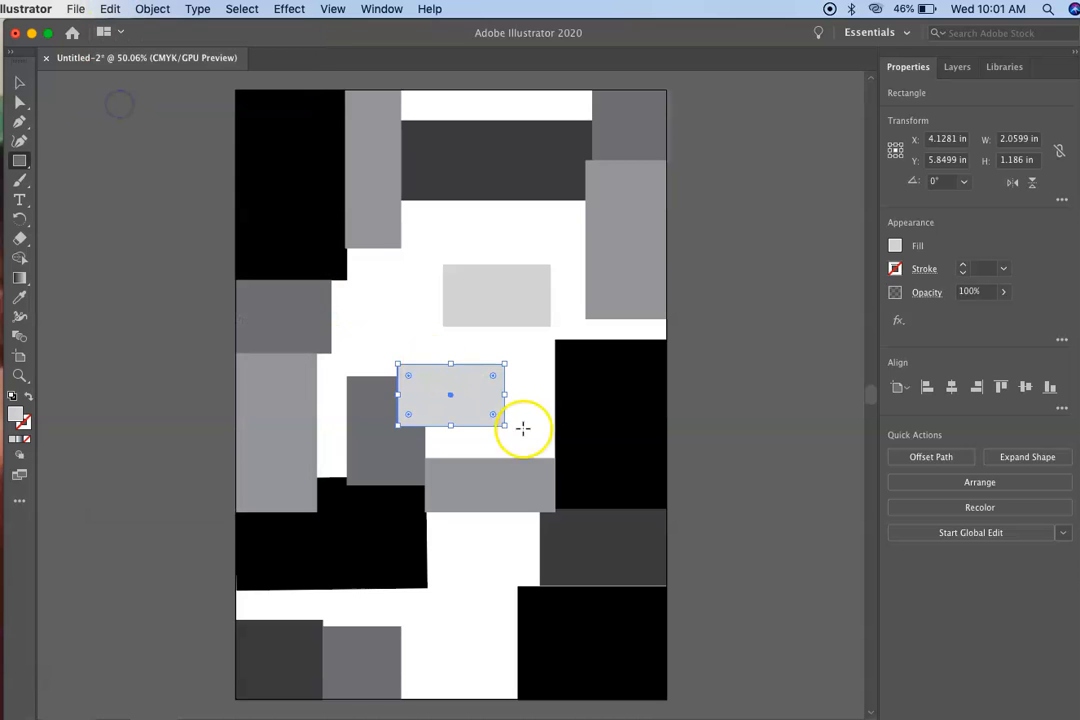
left_click(463, 394)
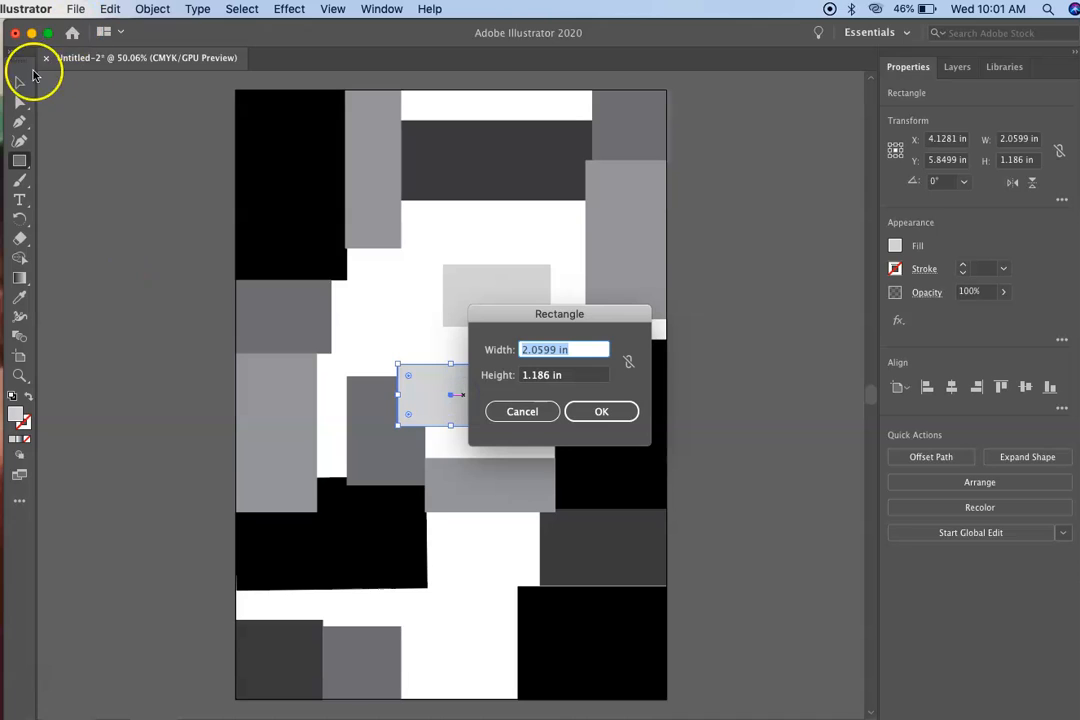
left_click(522, 411)
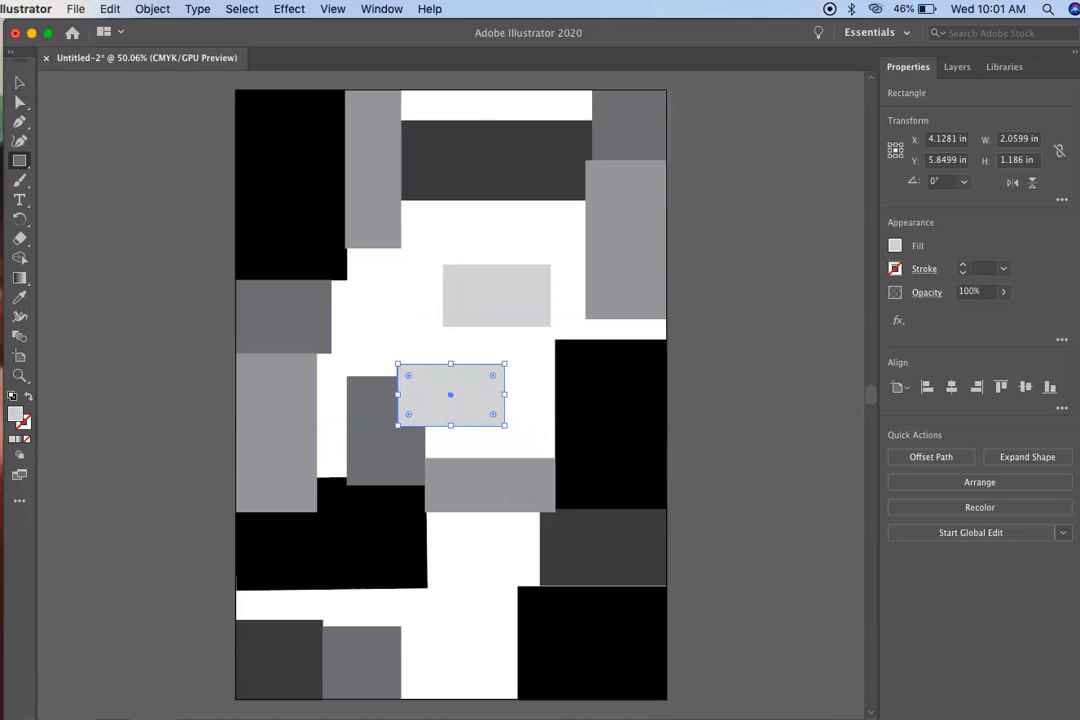
Fit one very light grey rectangle into the top gap and another, enlarged, beside the lower dark grey rectangle, extending that dark one slightly downward
left_click_drag(447, 410, 593, 120)
left_click_drag(499, 313, 488, 555)
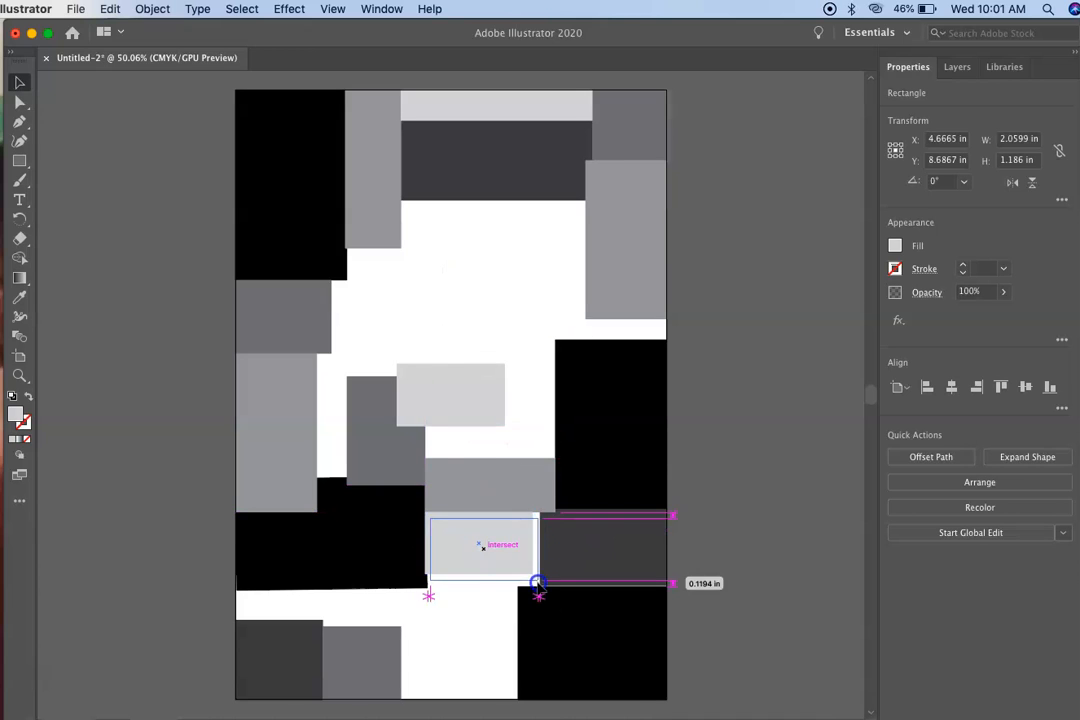
left_click_drag(535, 573, 603, 588)
left_click(600, 578)
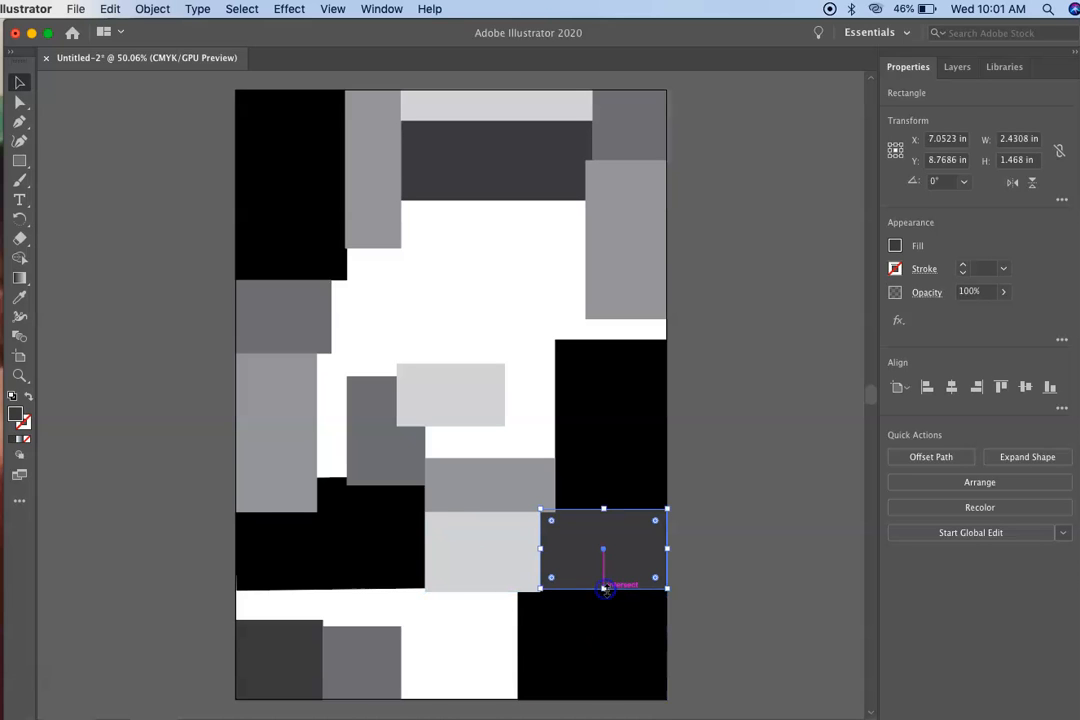
Place a very light grey copy over the lower-left black rectangle's bottom edge, widen it to the right and deselect it
left_click_drag(441, 417, 276, 626)
left_click_drag(338, 604, 410, 604)
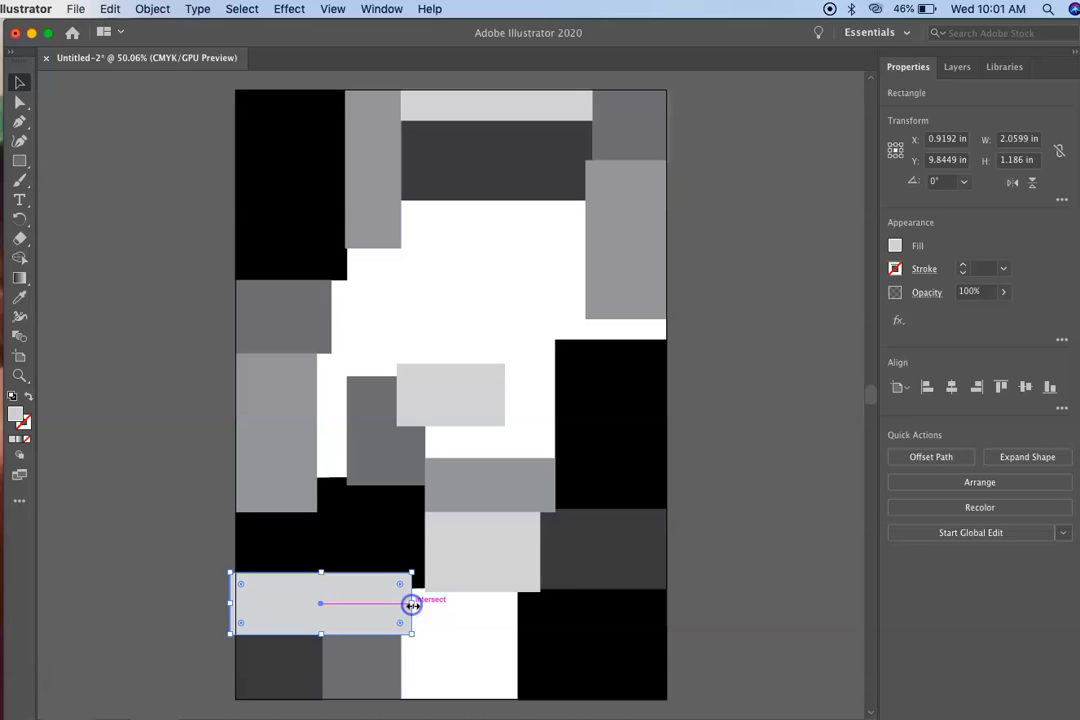
left_click(115, 568)
double_click(439, 386)
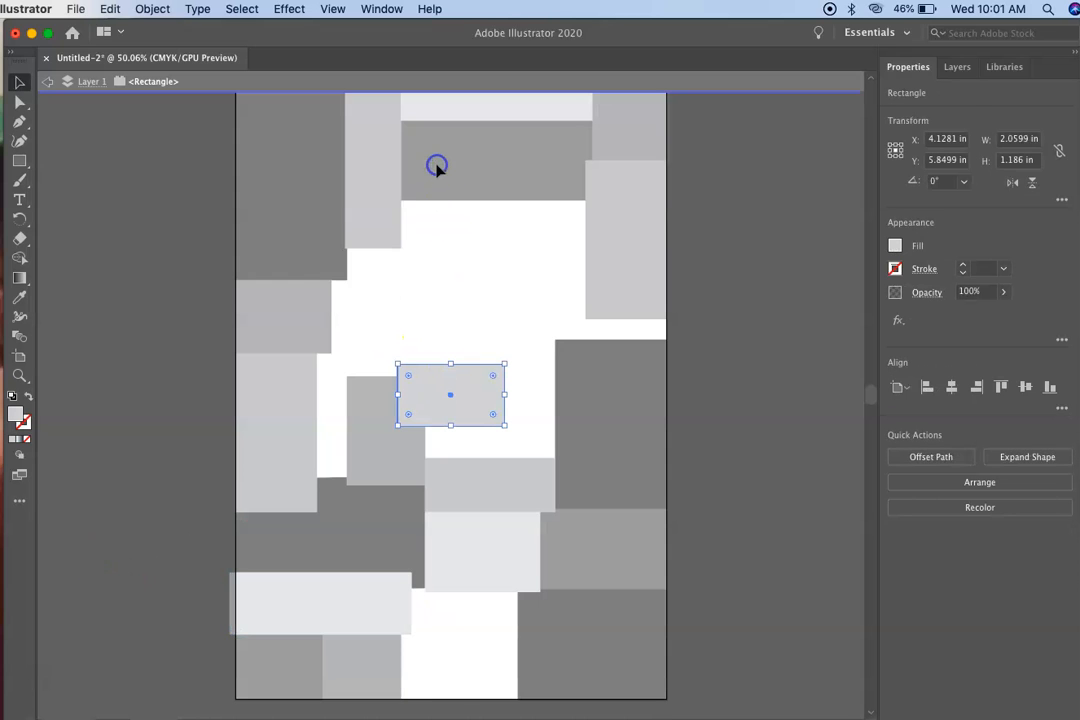
left_click(115, 342)
double_click(193, 374)
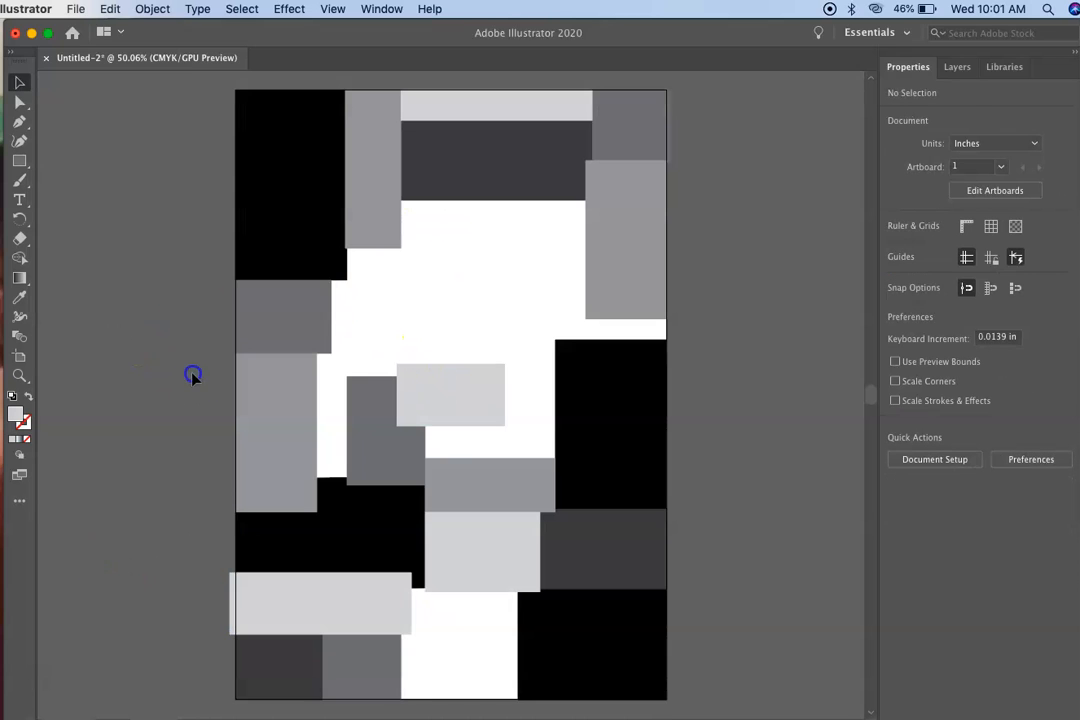
Stand one very light grey copy upright beside the central medium grey rectangle and fit the last, widened and flattened, above the right-hand black rectangle
left_click_drag(425, 401, 329, 481)
left_click(441, 405)
left_click_drag(441, 405, 607, 328)
left_click_drag(558, 315, 542, 315)
left_click(602, 347)
left_click_drag(605, 348, 601, 331)
left_click(607, 287)
left_click_drag(606, 286, 605, 341)
left_click(726, 350)
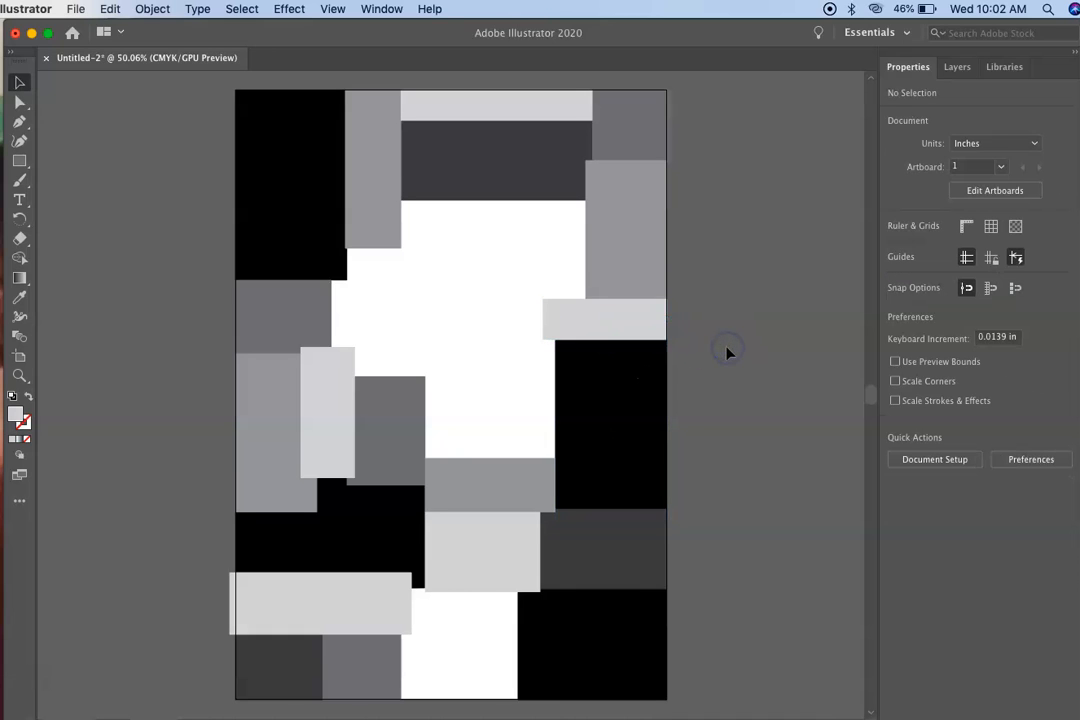
Draw a rectangle about 2.08 by 1.95 in inside the central white gap and fill it with the palest grey swatch
left_click(19, 160)
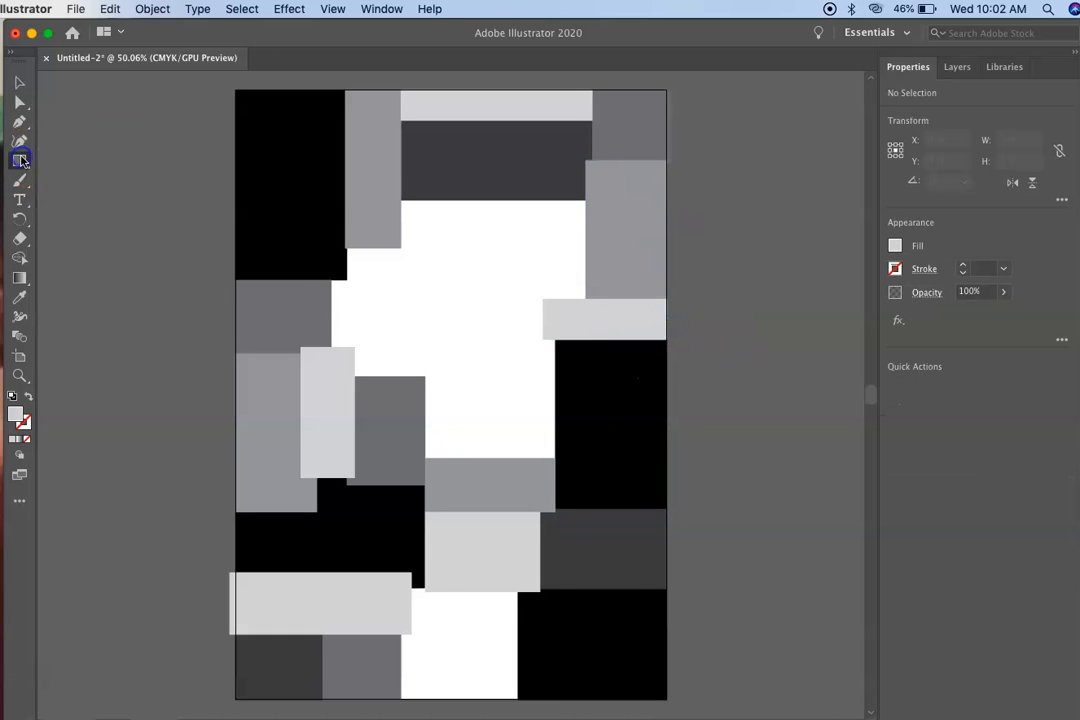
left_click_drag(416, 280, 525, 381)
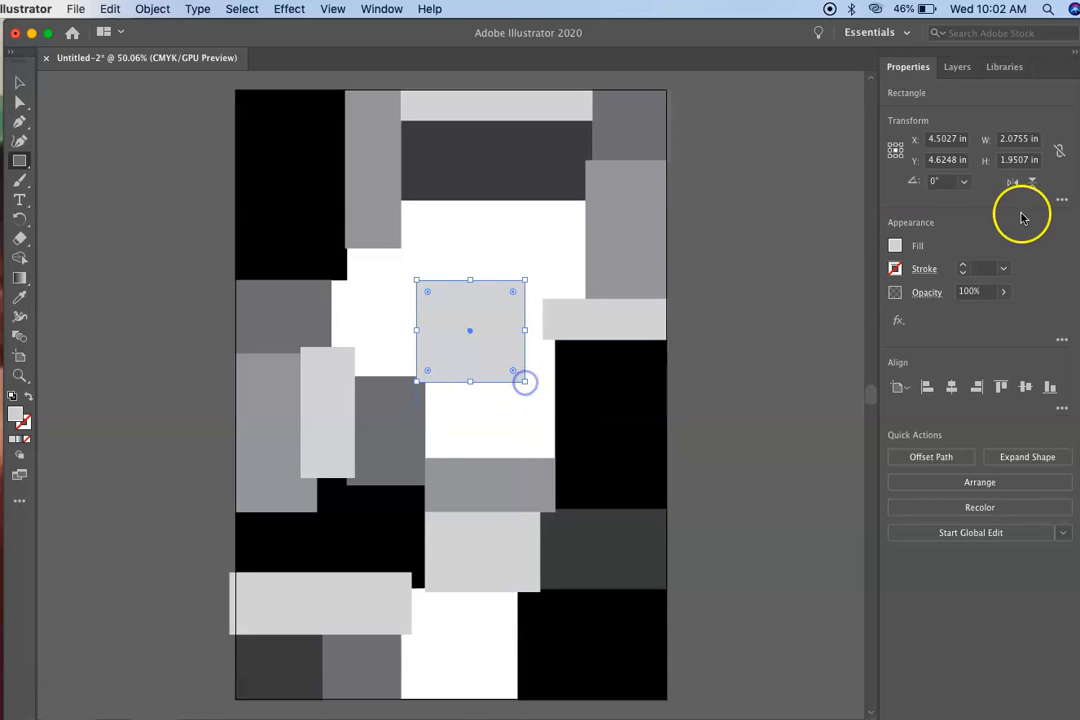
left_click(895, 248)
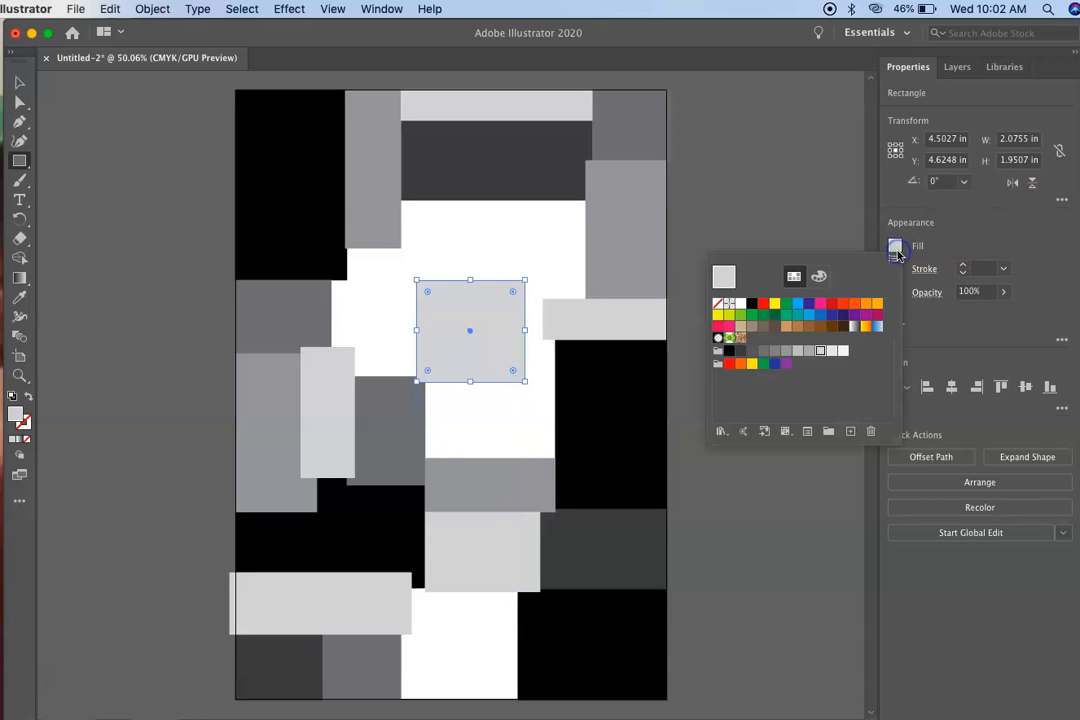
left_click(833, 351)
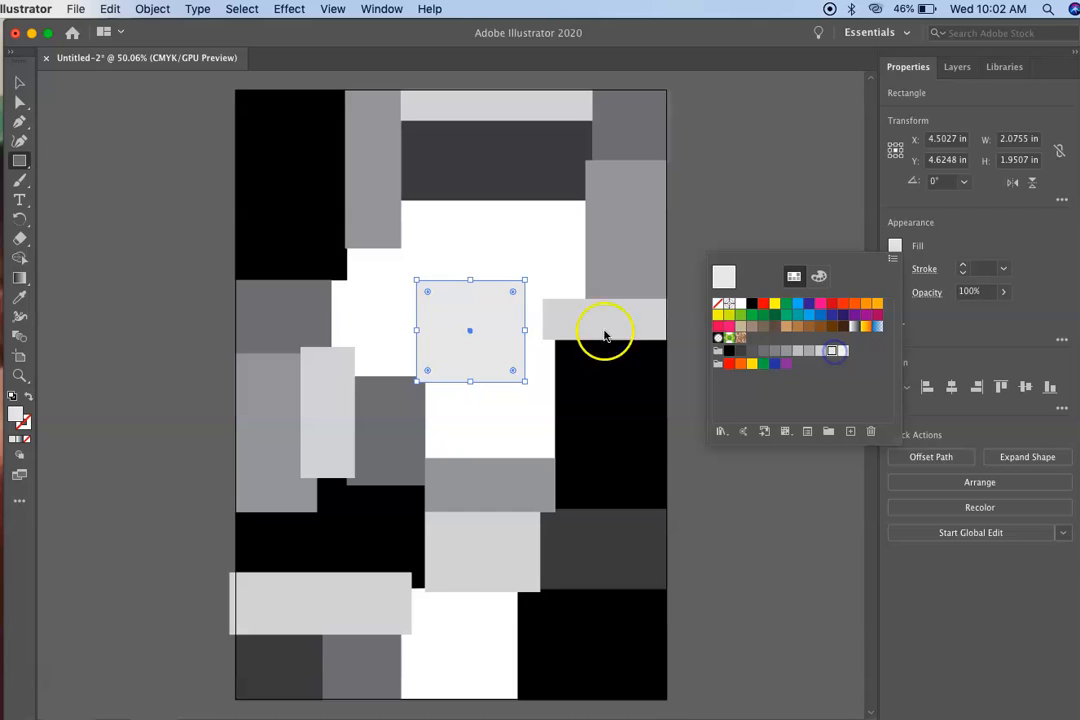
left_click(453, 322)
left_click(82, 298)
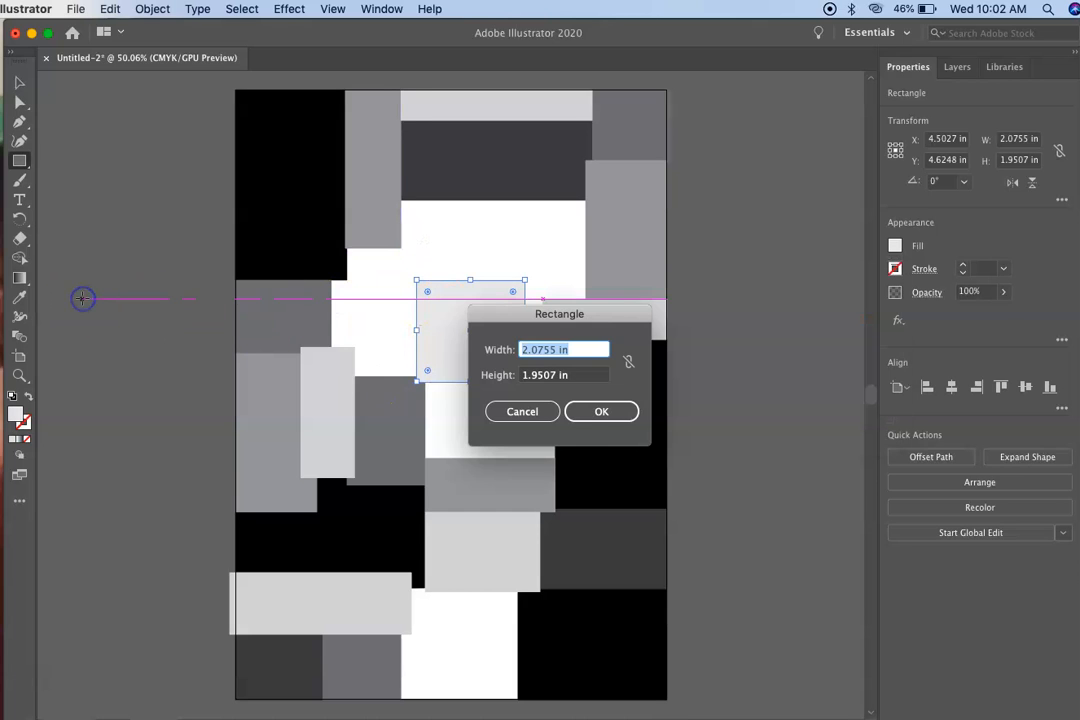
left_click(513, 411)
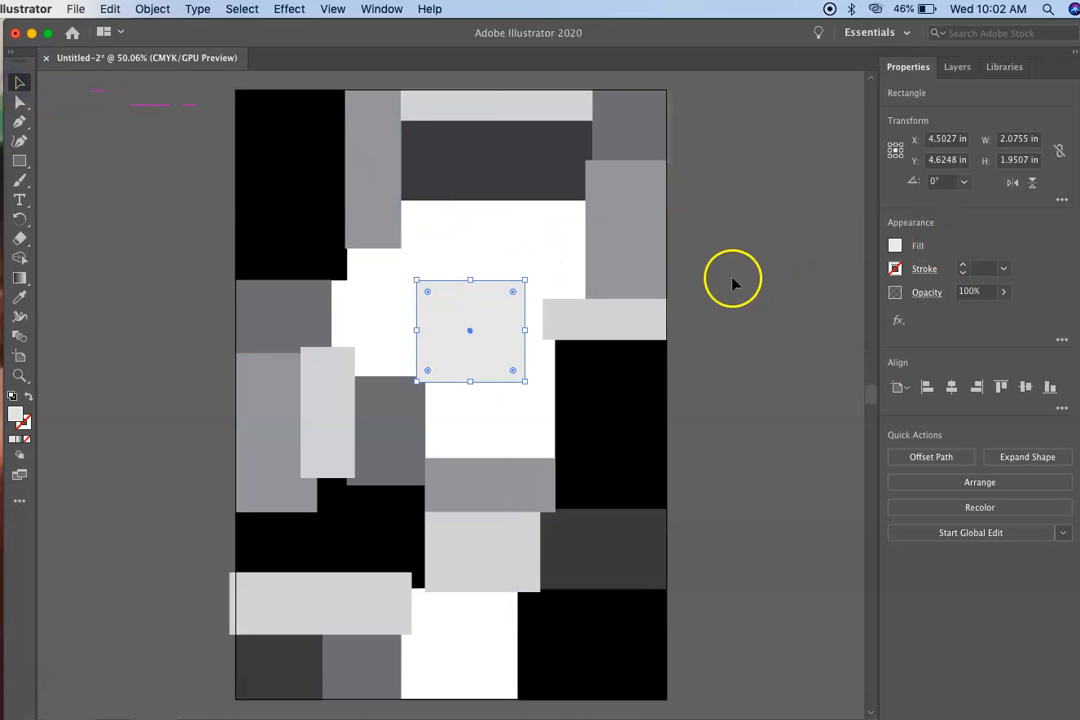
left_click(895, 245)
left_click(843, 350)
left_click(500, 323)
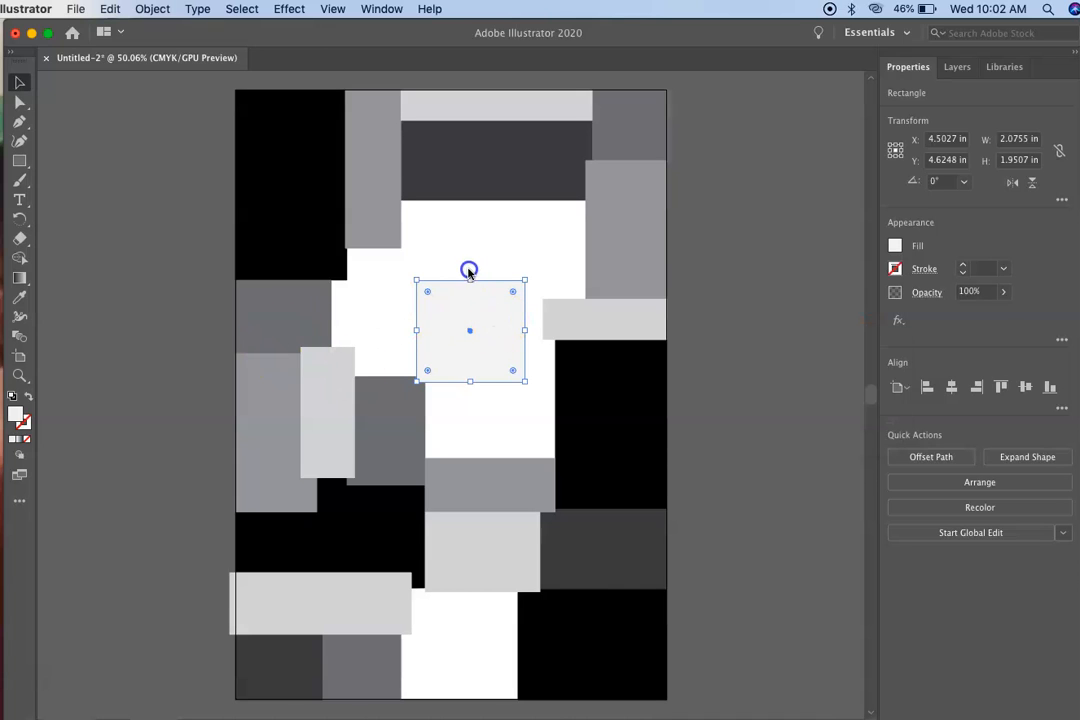
Copy the palest grey rectangle and paste three copies of it
left_click(19, 82)
left_click(479, 324)
left_click(110, 8)
left_click(108, 84)
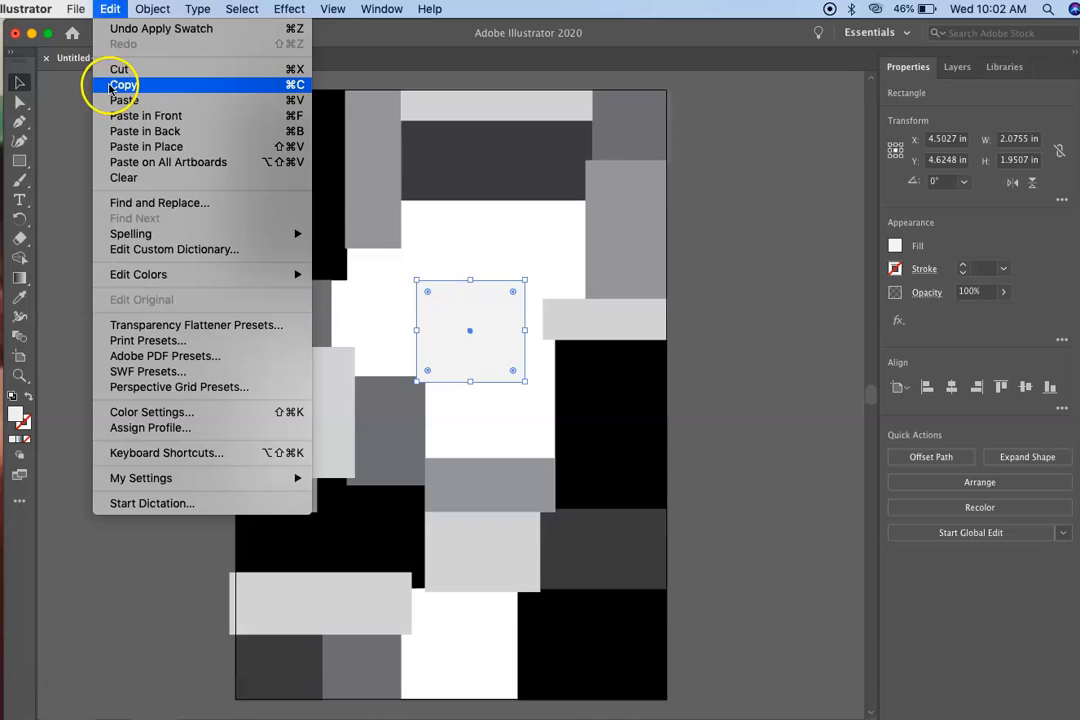
left_click(110, 8)
left_click(118, 100)
left_click(110, 8)
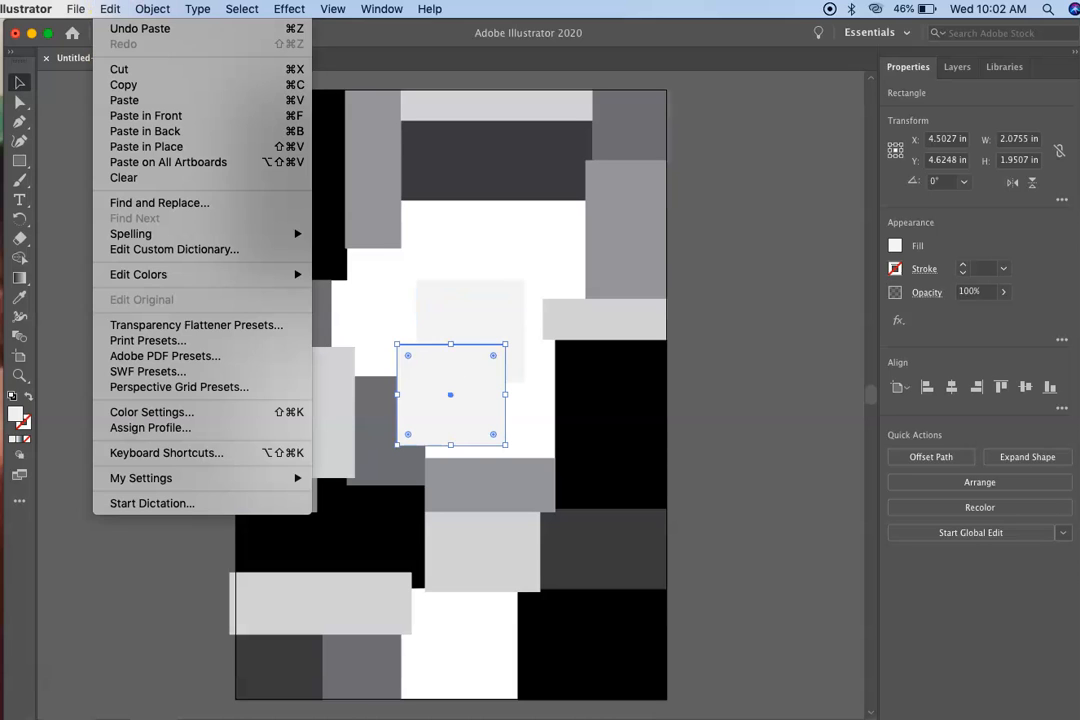
left_click(118, 100)
left_click(110, 8)
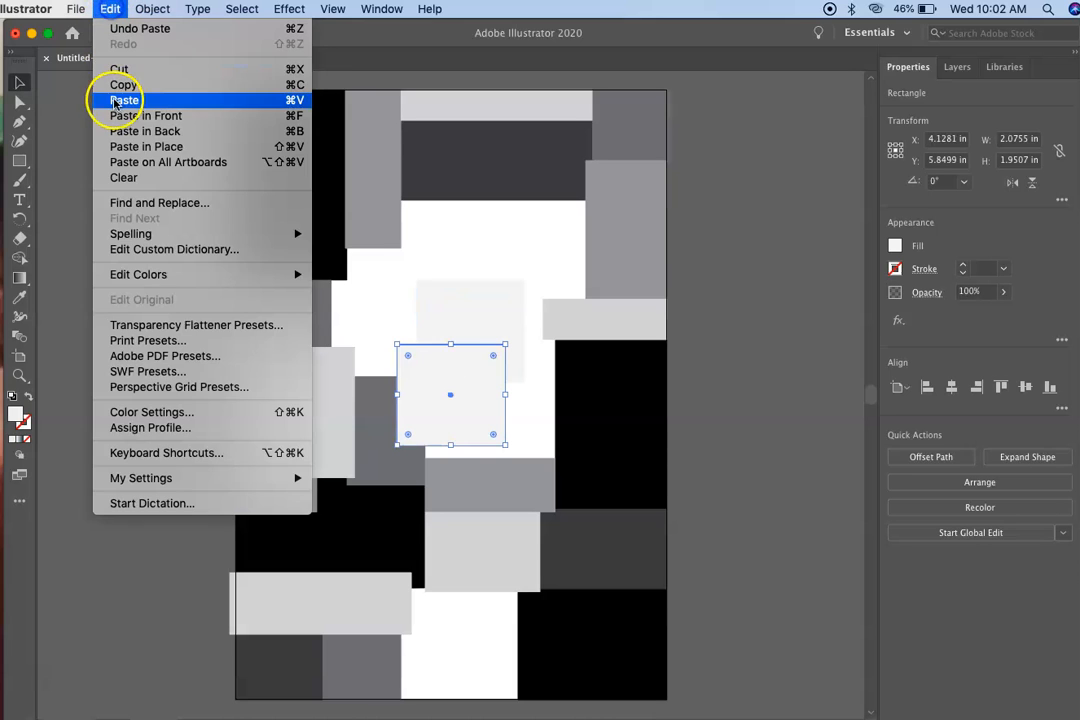
left_click(118, 100)
Spread the four palest grey rectangles around the central gap, flattening and widening one beneath the upper dark rectangle and making the right-hand one about 2.27 in high
left_click_drag(434, 381, 433, 237)
left_click_drag(503, 301, 386, 260)
left_click_drag(445, 374, 500, 393)
left_click_drag(403, 398, 505, 295)
left_click_drag(540, 347, 541, 366)
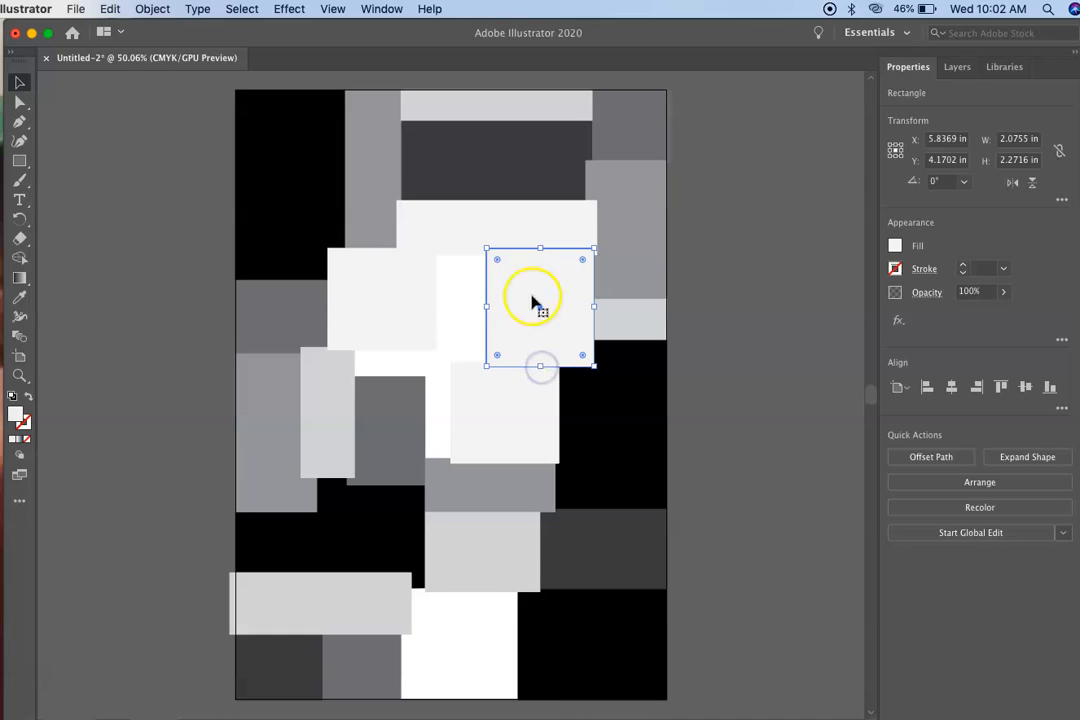
Recolor the palest grey rectangles on the left and right of the central gap with a dark grey swatch
left_click(895, 248)
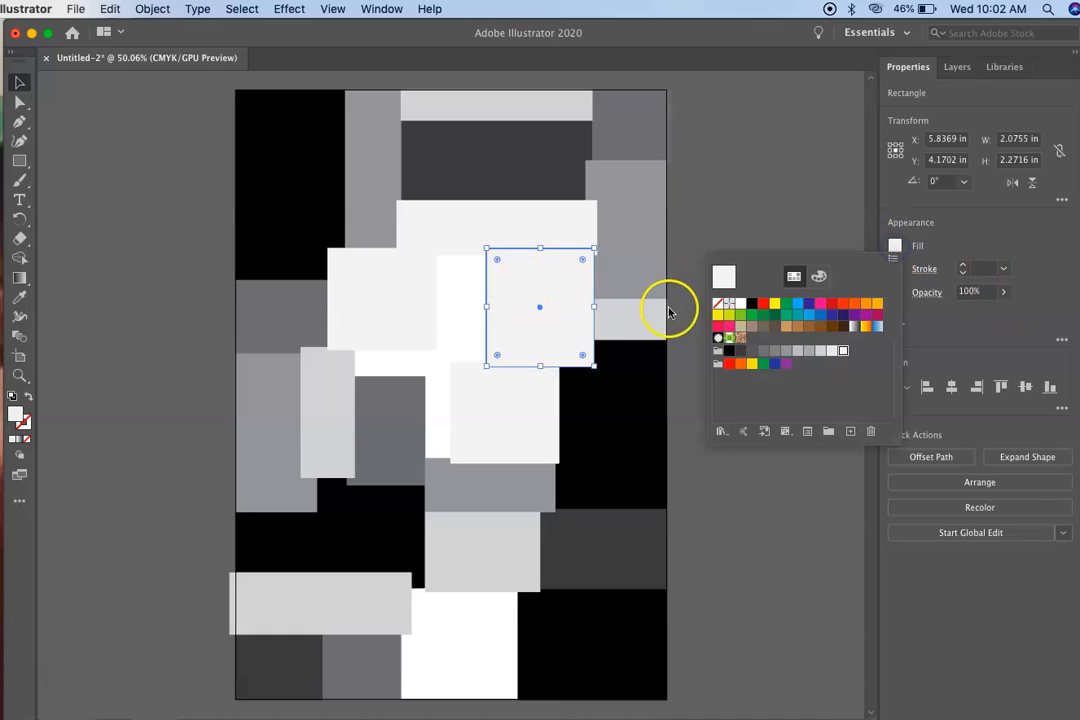
left_click(753, 351)
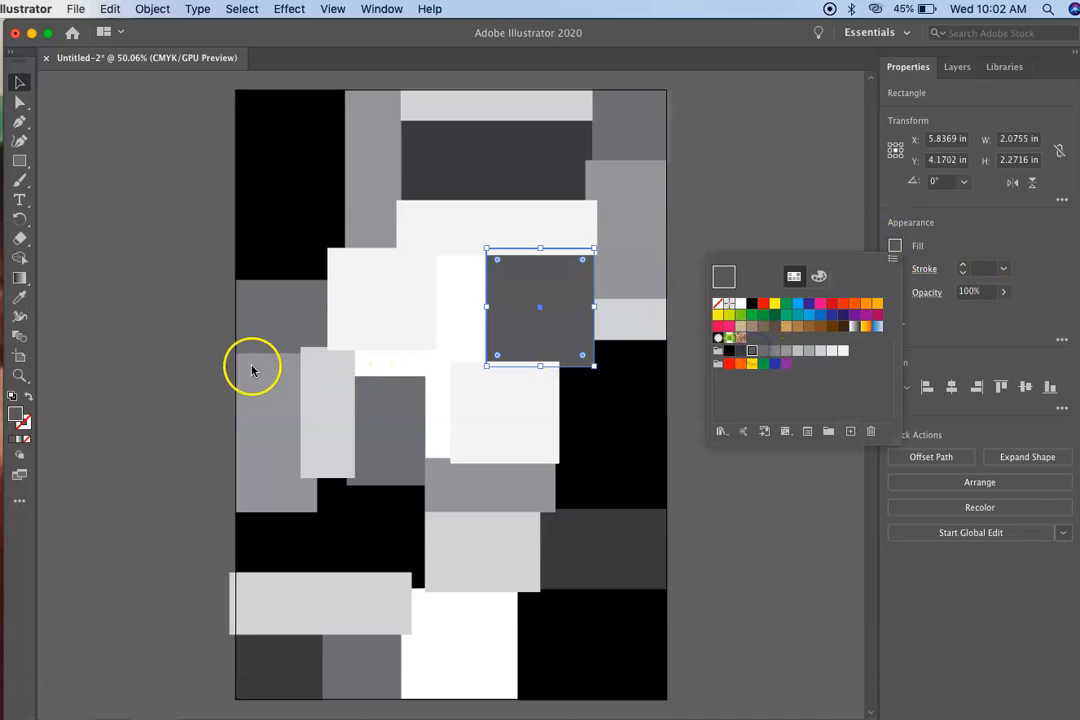
left_click(136, 348)
left_click(395, 305)
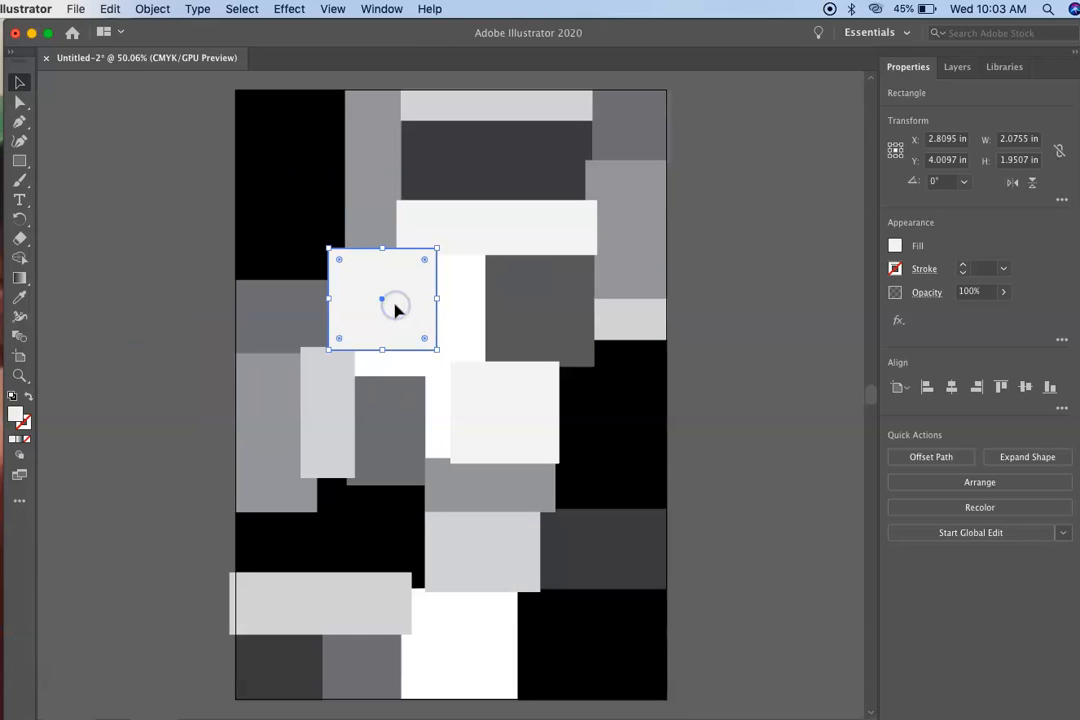
left_click(895, 246)
left_click(752, 351)
left_click(198, 375)
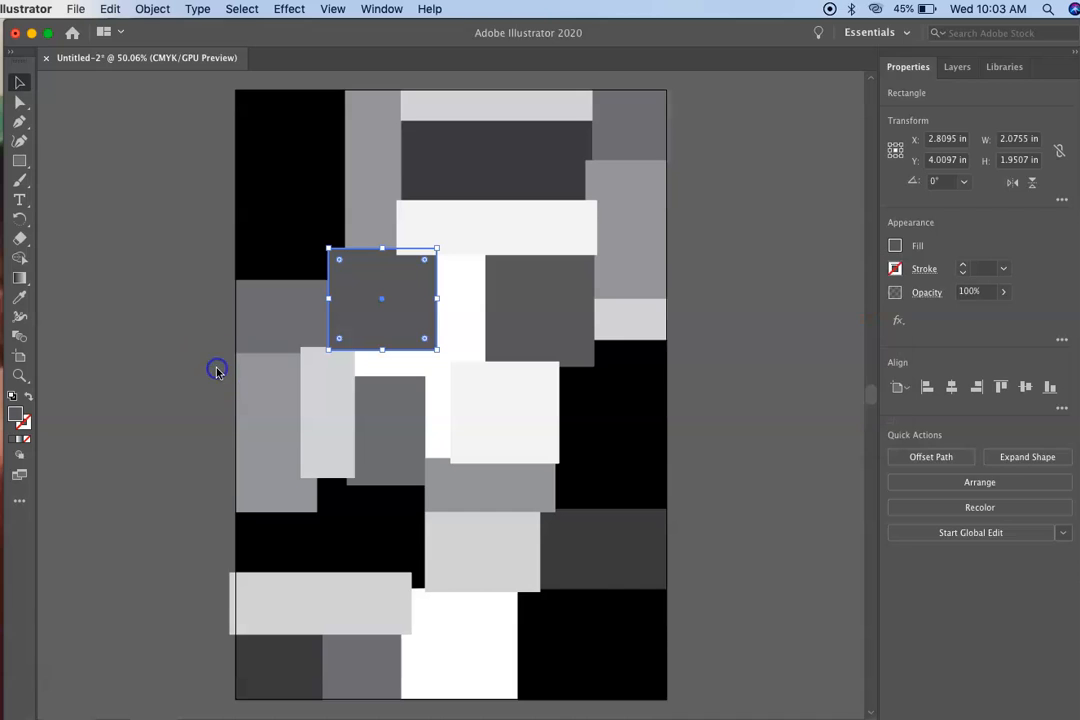
Draw a flat rectangle about 2.08 by 0.86 in below the left dark grey rectangle and fill it with light grey
left_click(19, 162)
left_click_drag(353, 340, 463, 385)
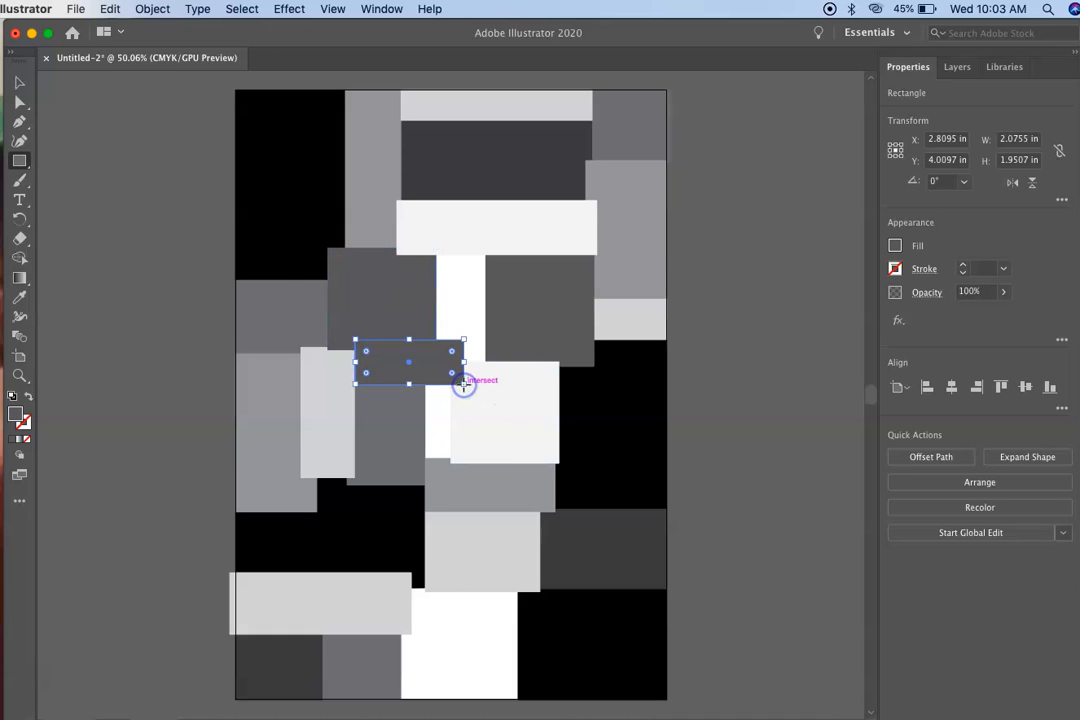
left_click(895, 245)
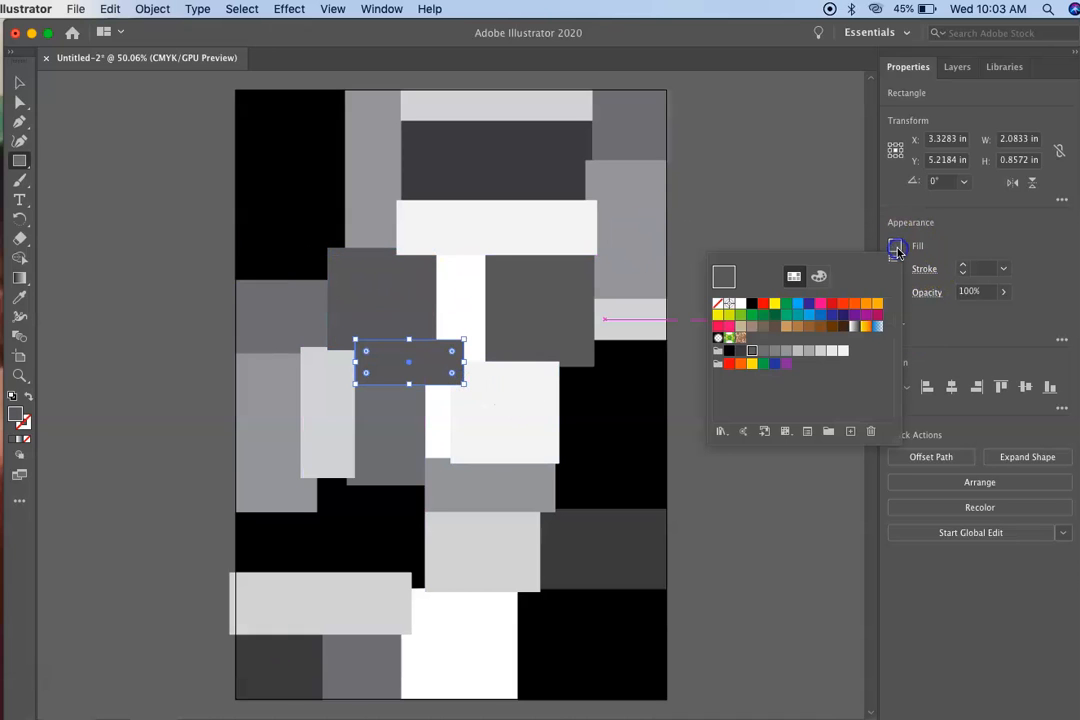
left_click(776, 351)
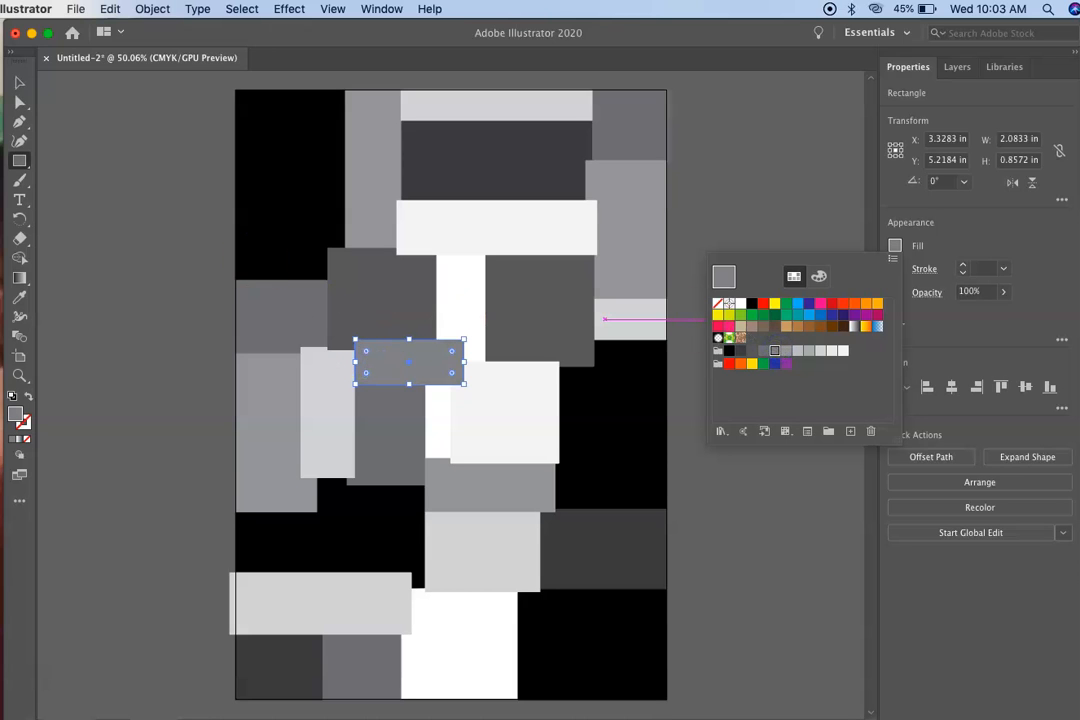
left_click(797, 350)
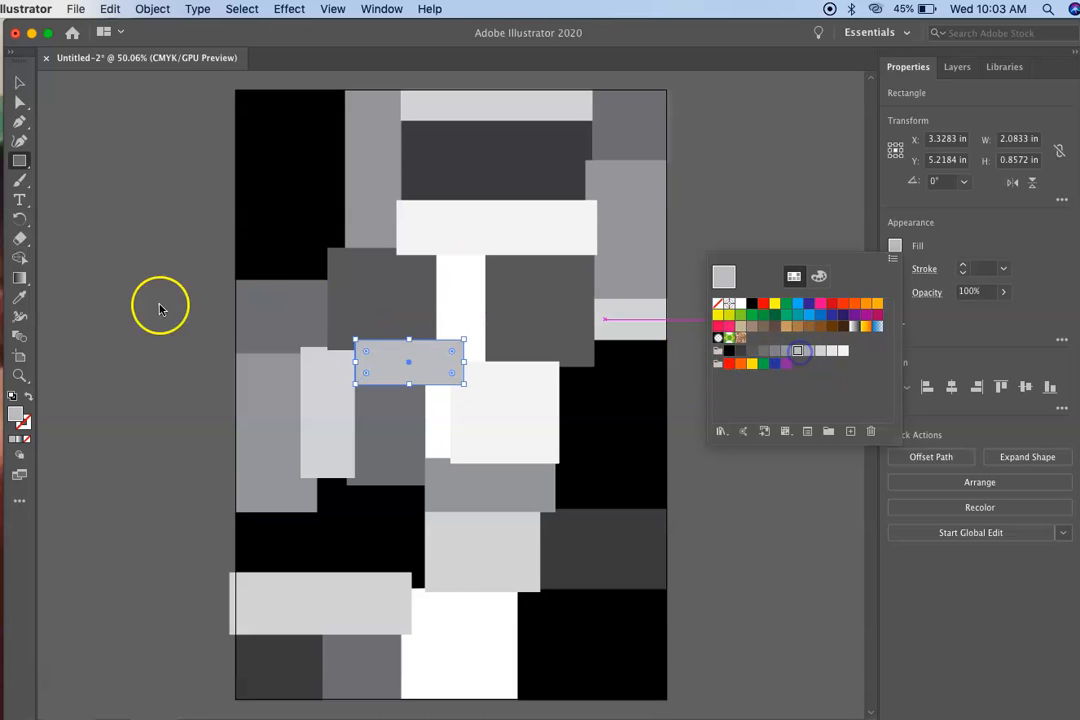
Copy the flat light grey rectangle and paste two copies of it
left_click(100, 8)
left_click(82, 28)
left_click(15, 84)
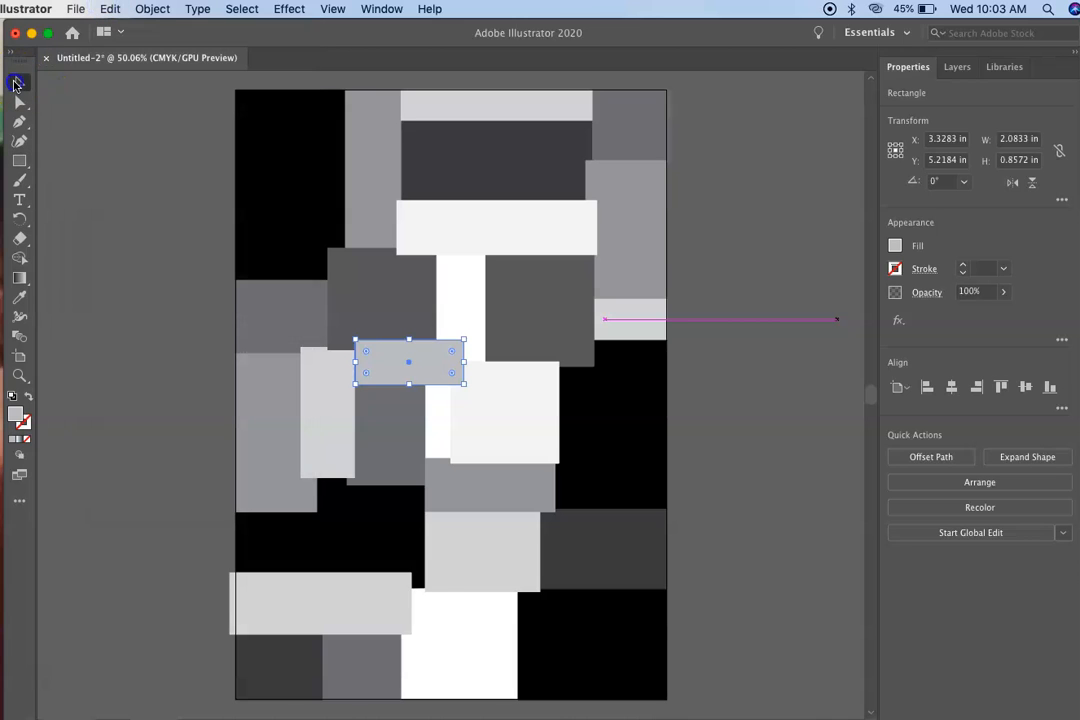
left_click(112, 6)
left_click(108, 82)
left_click(413, 362)
key("super+v")
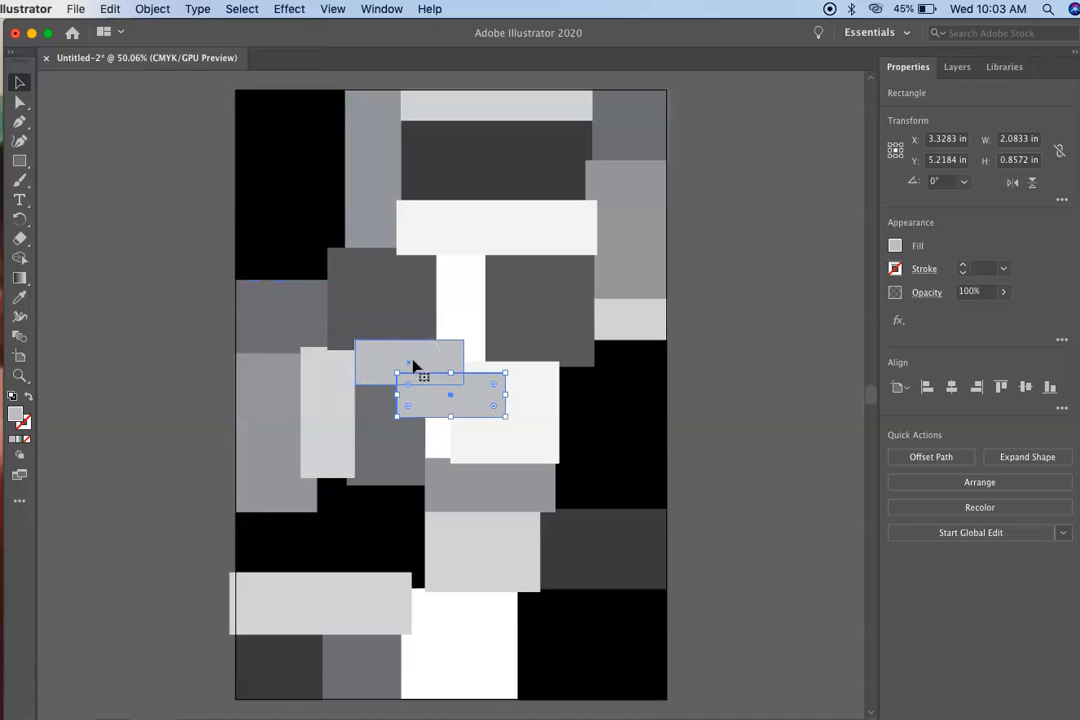
Fit one copy between the two dark grey rectangles at about 1.26 by 2.27 in and fill it with very light grey
left_click_drag(462, 410, 500, 272)
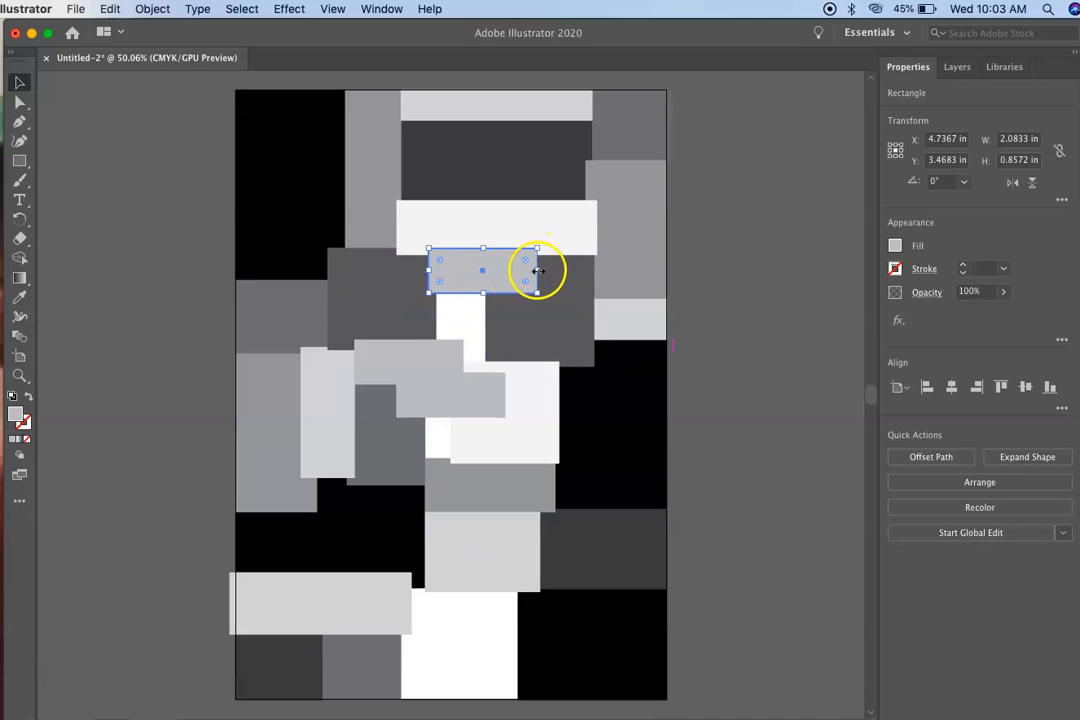
left_click_drag(529, 270, 461, 366)
left_click(895, 245)
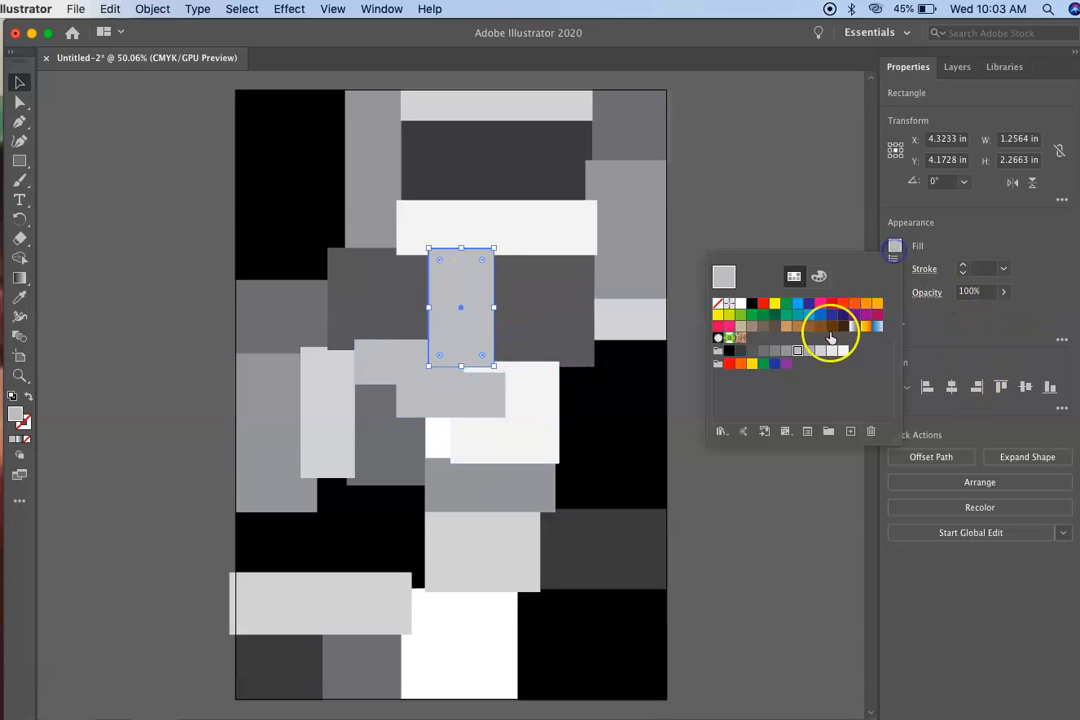
left_click(822, 352)
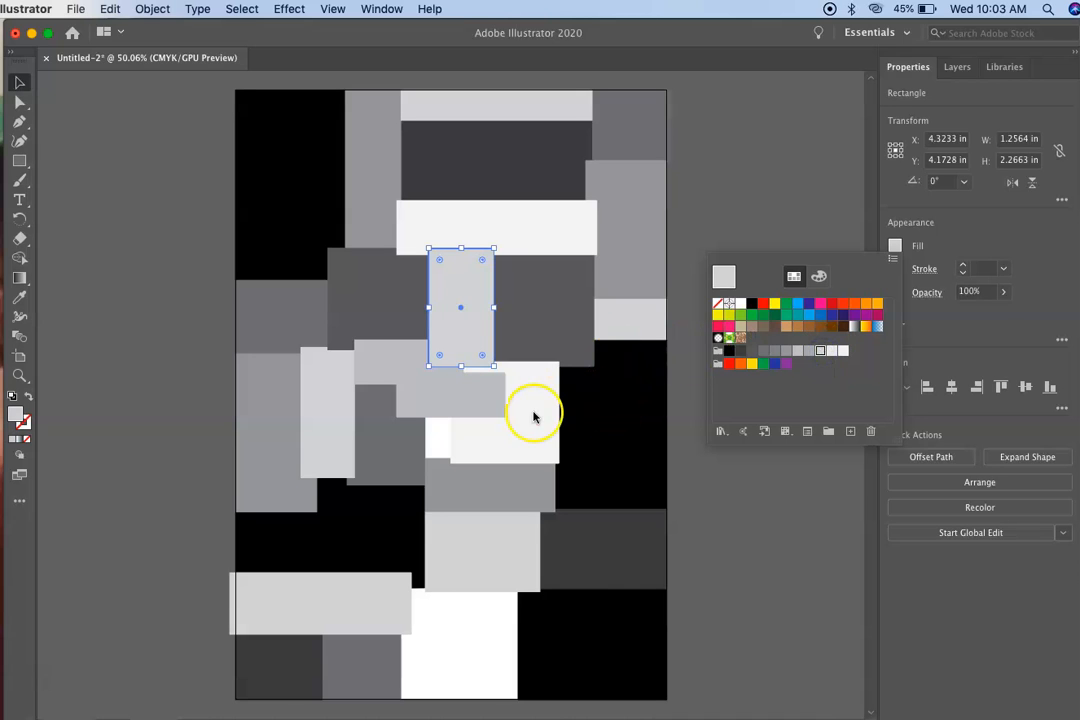
Stand the other light grey copy upright beside the lower palest grey rectangle, about 0.86 by 2.01 in, and deselect it
left_click(431, 395)
left_click(459, 394)
left_click_drag(505, 394, 440, 477)
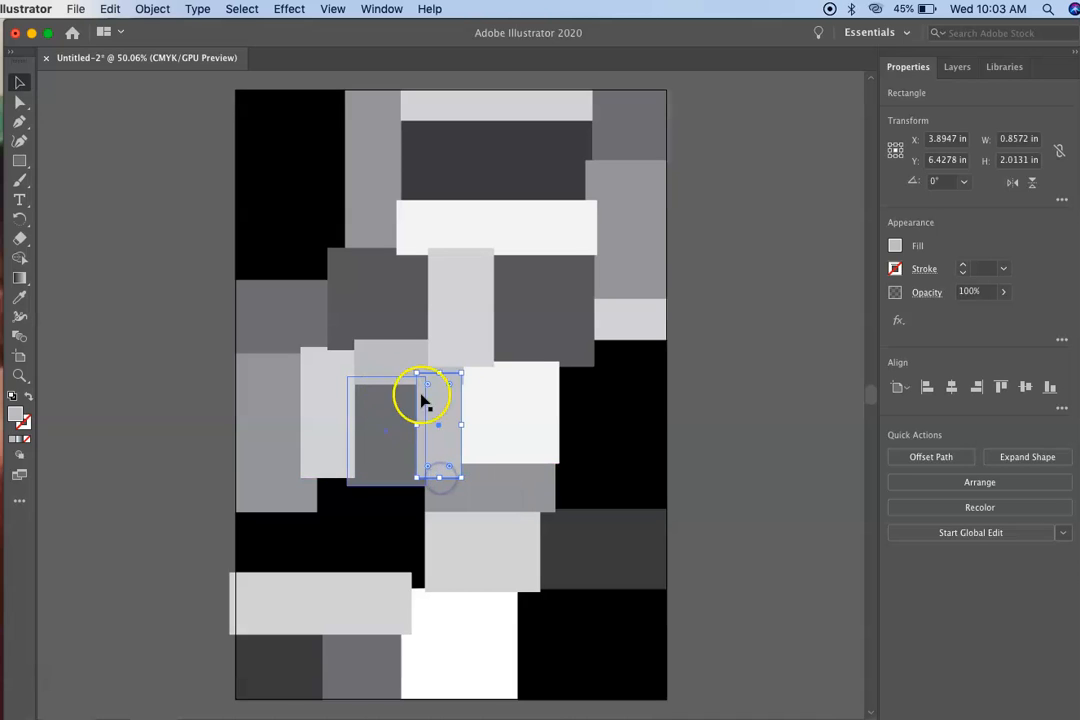
left_click(169, 370)
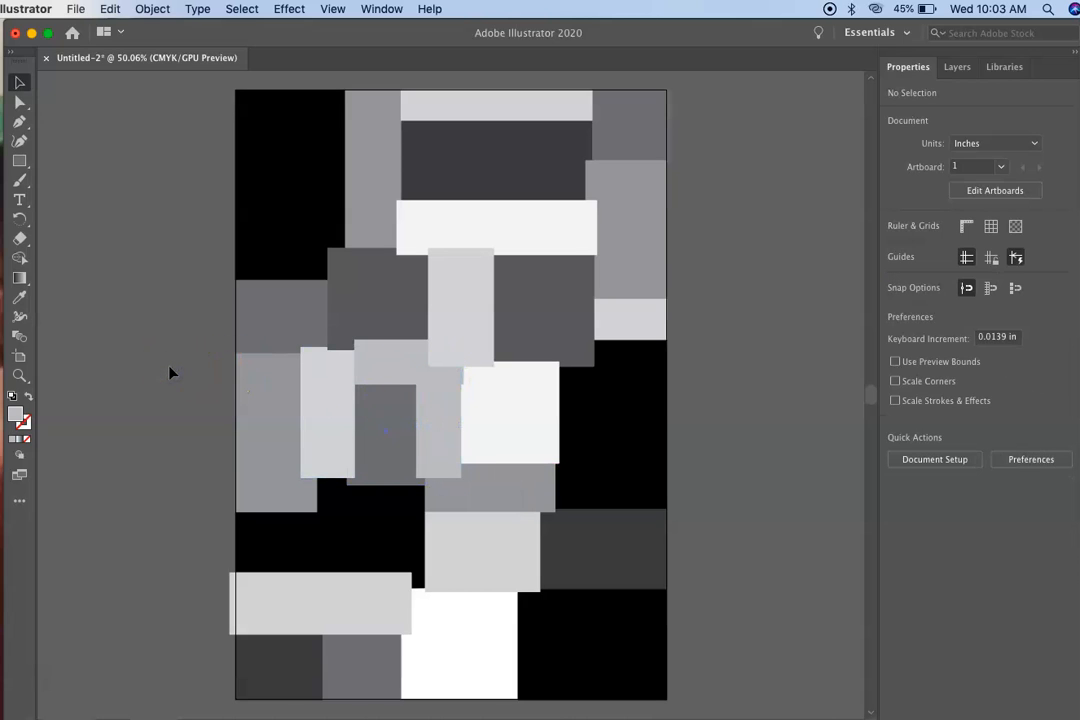
Recolor the flat light grey rectangle above the central medium grey one with a very dark grey swatch and deselect it
left_click(386, 362)
left_click(888, 246)
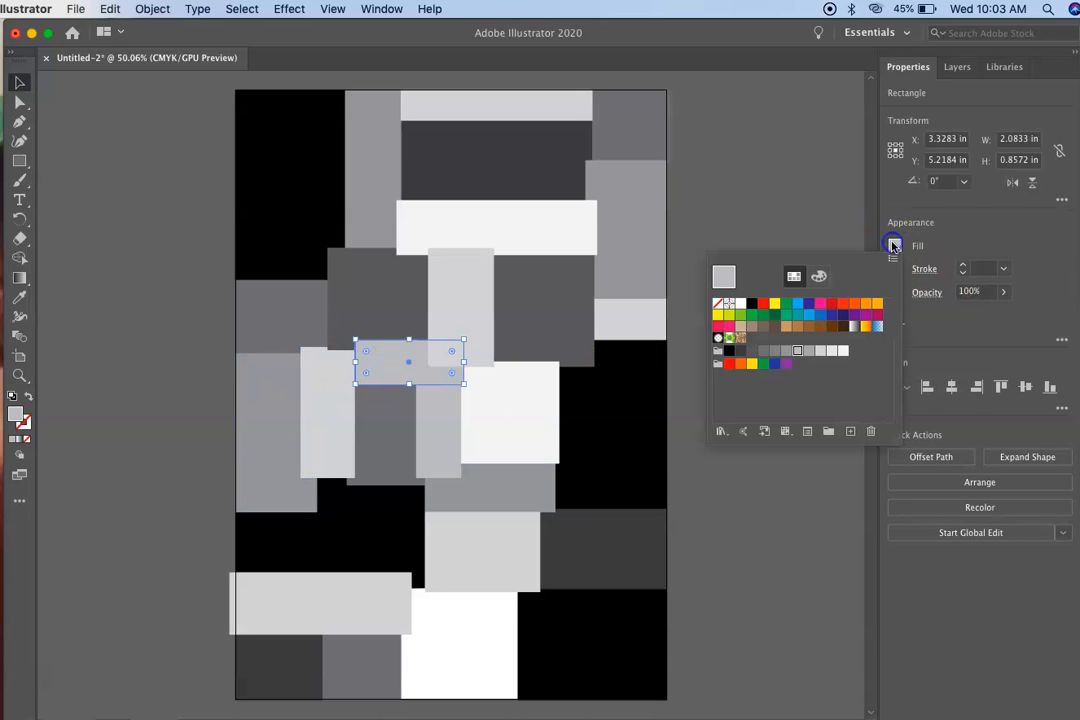
left_click(737, 353)
left_click(215, 378)
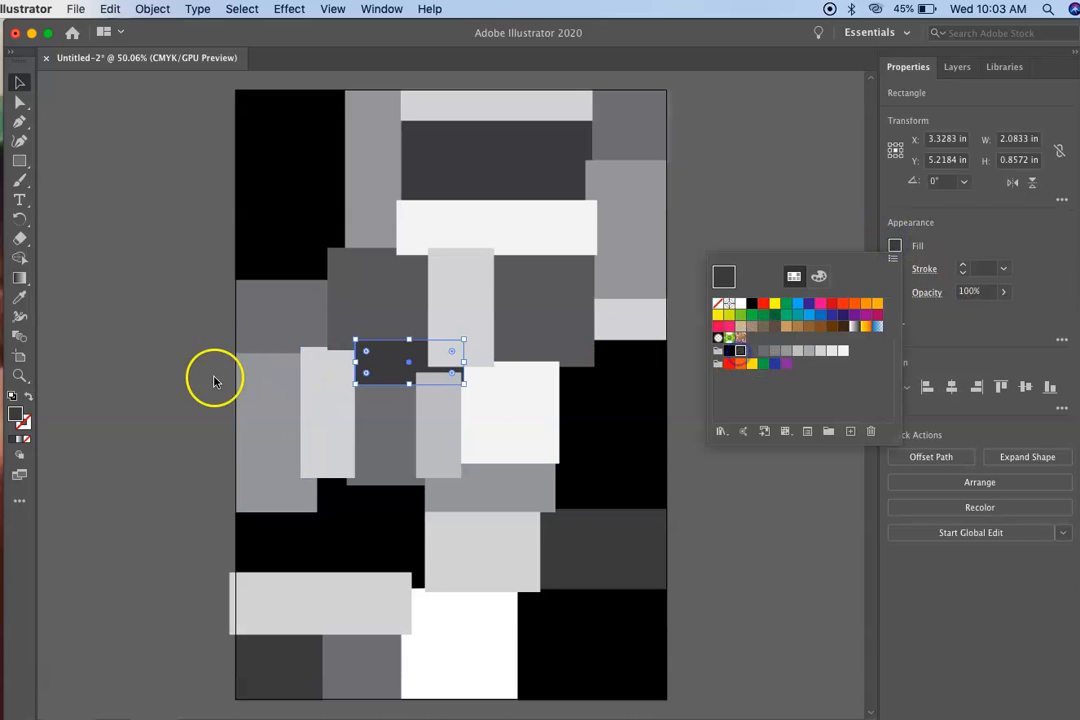
left_click(129, 376)
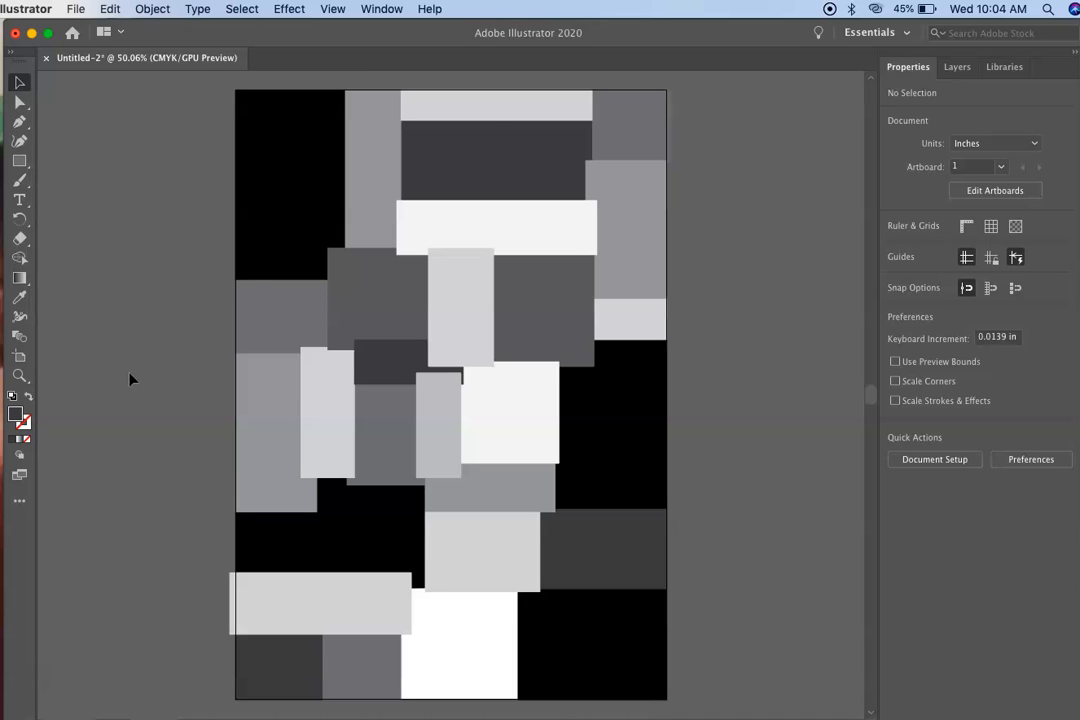
left_click(504, 145)
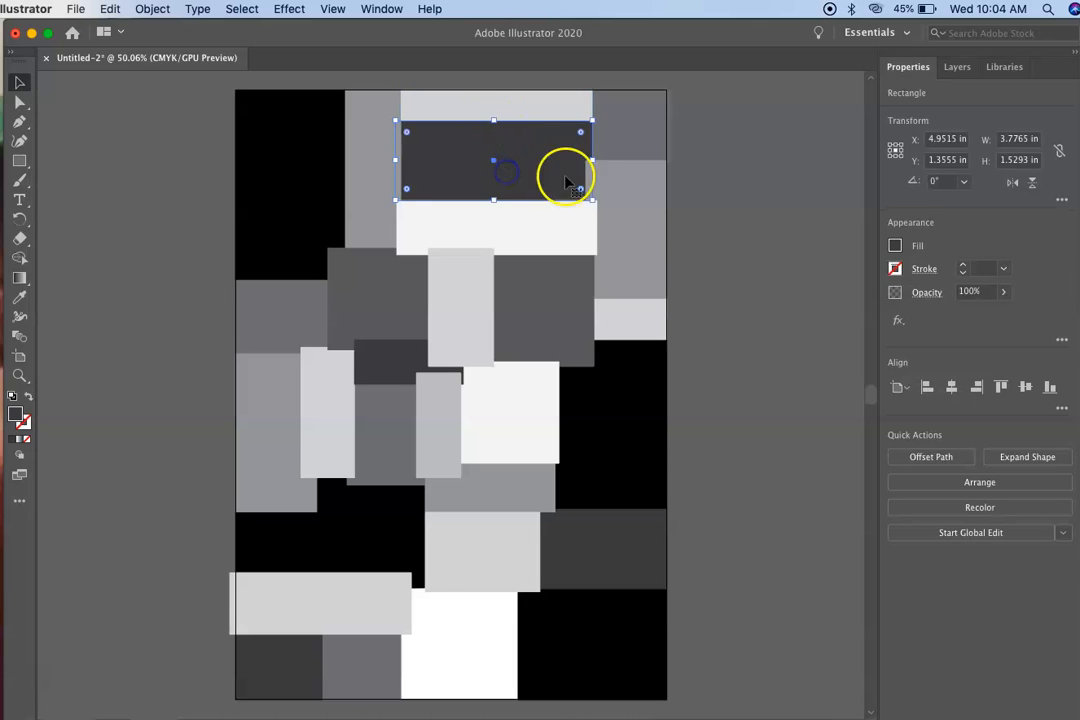
left_click(601, 177)
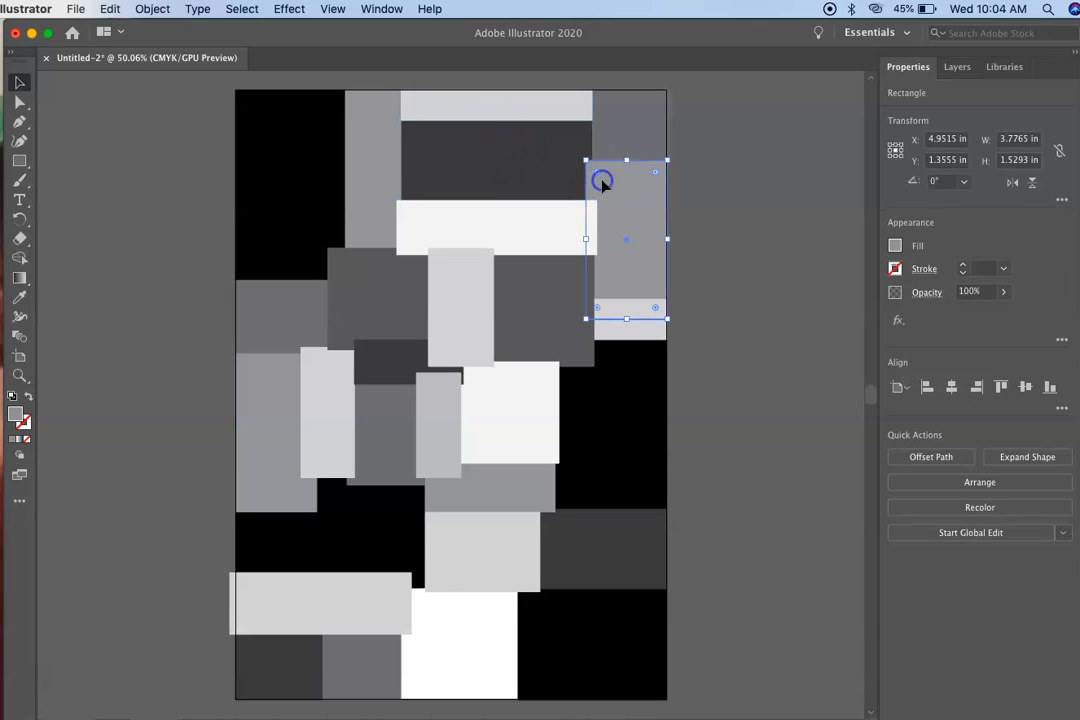
left_click(127, 199)
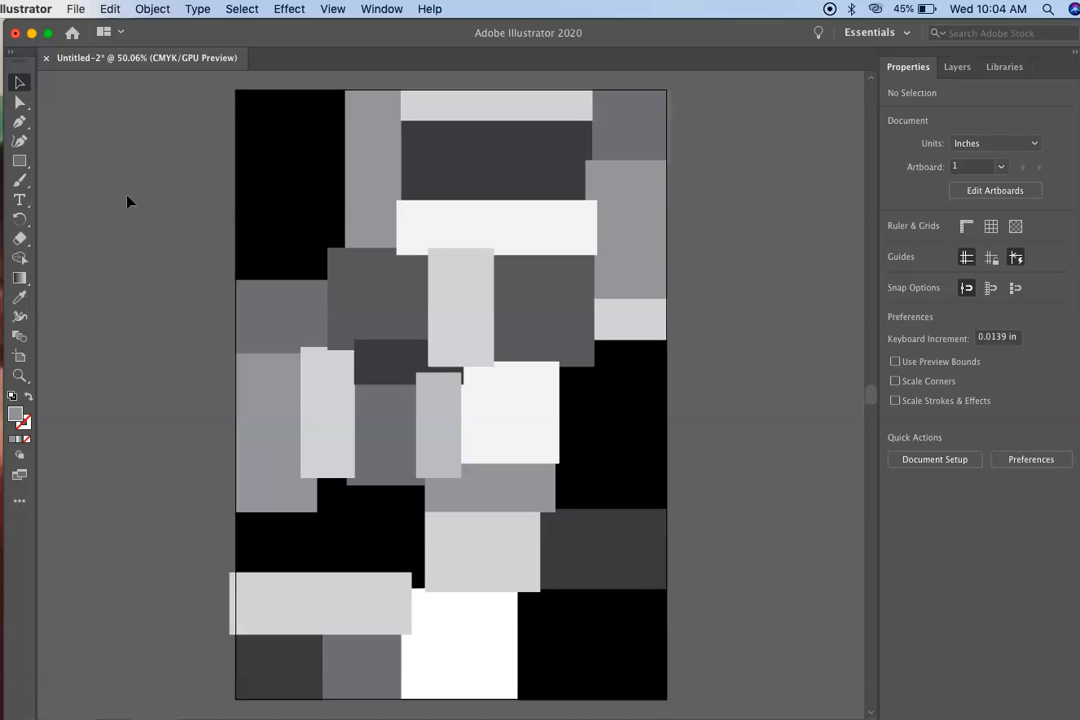
left_click(187, 222)
Add black point text reading "SEE COLOR" on two lines near the top of the artboard
left_click(19, 199)
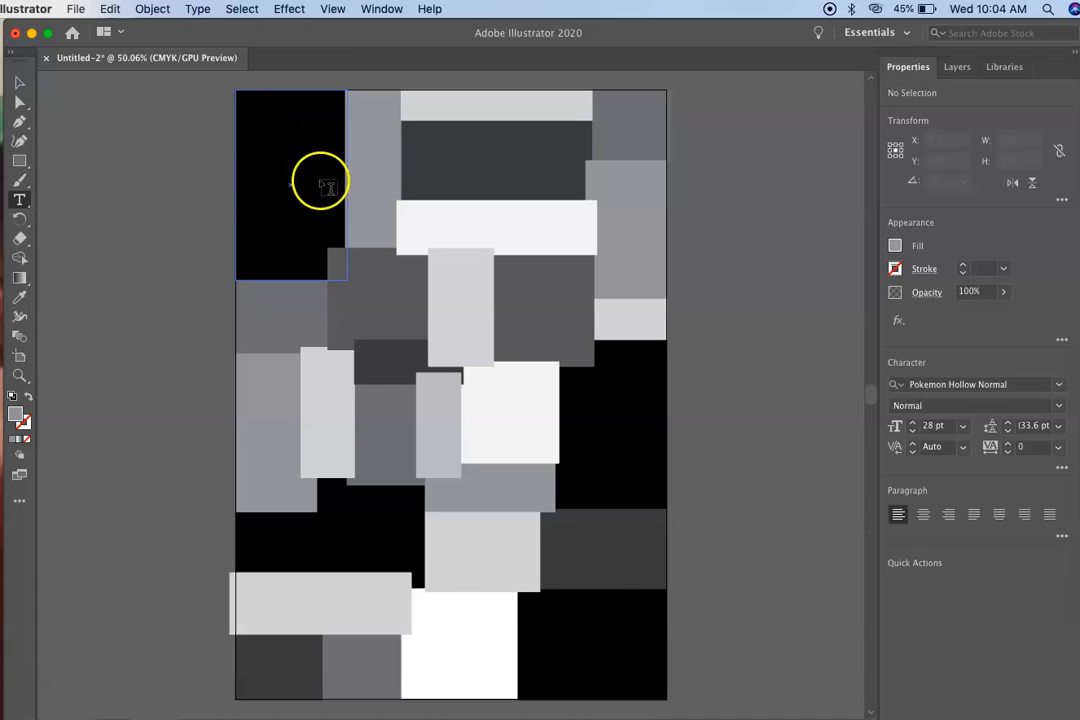
left_click(368, 160)
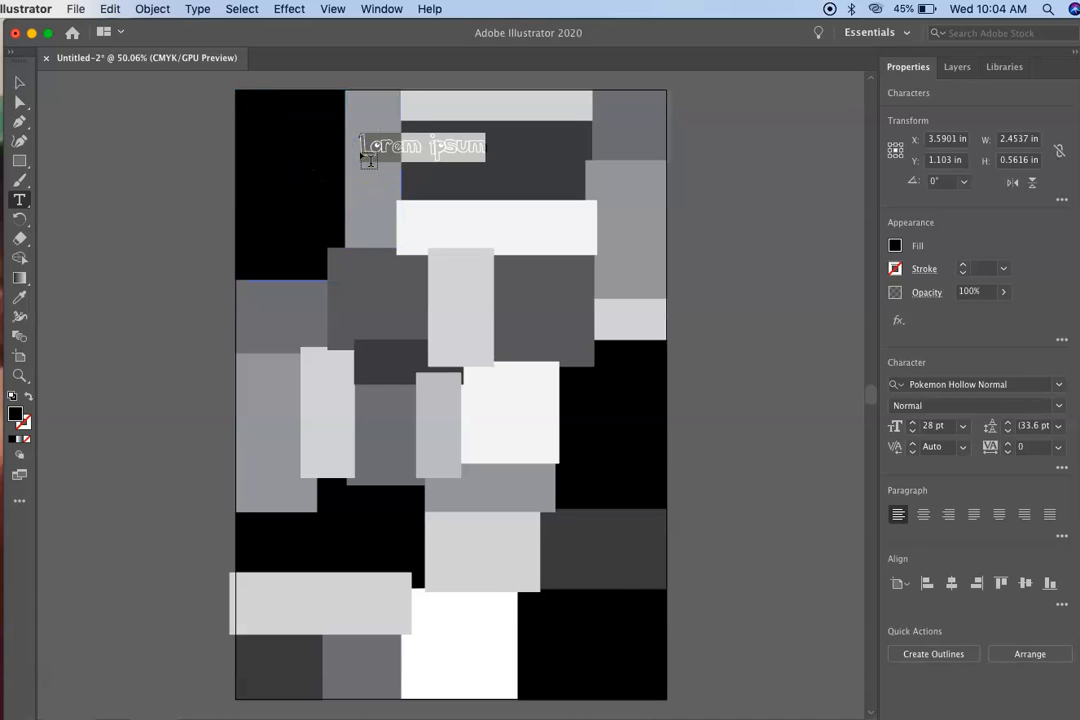
type("SEE")
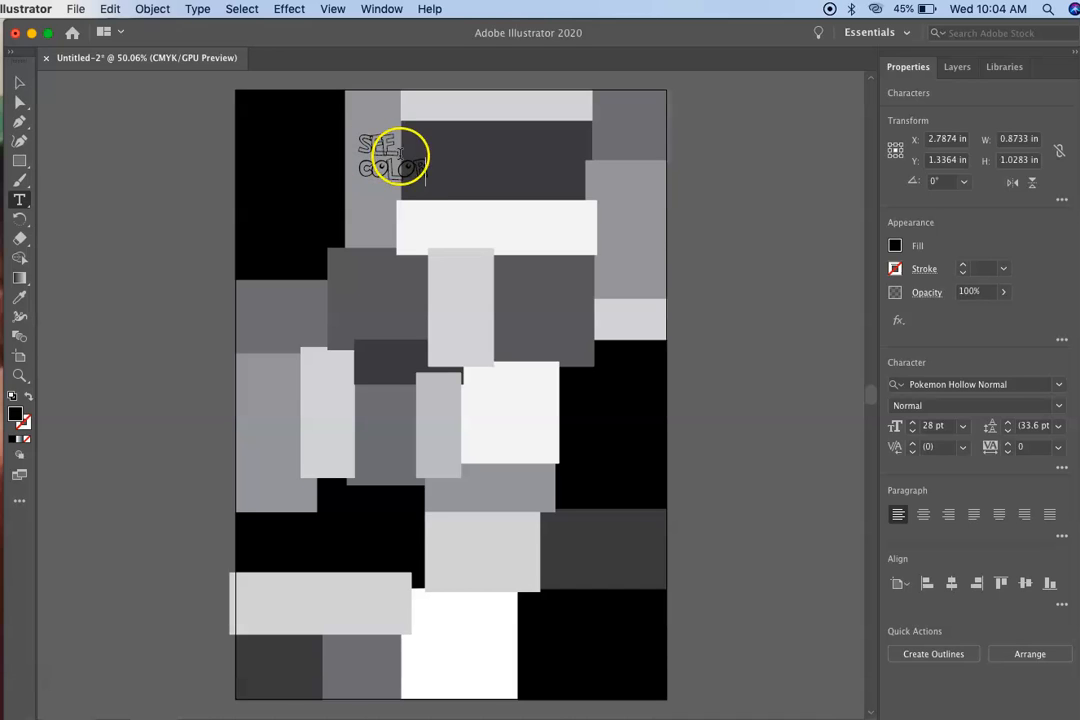
Select both lines of the slogan and raise the font size through 72 pt and 150 pt to 200 pt
left_click_drag(430, 167, 353, 152)
left_click(406, 167)
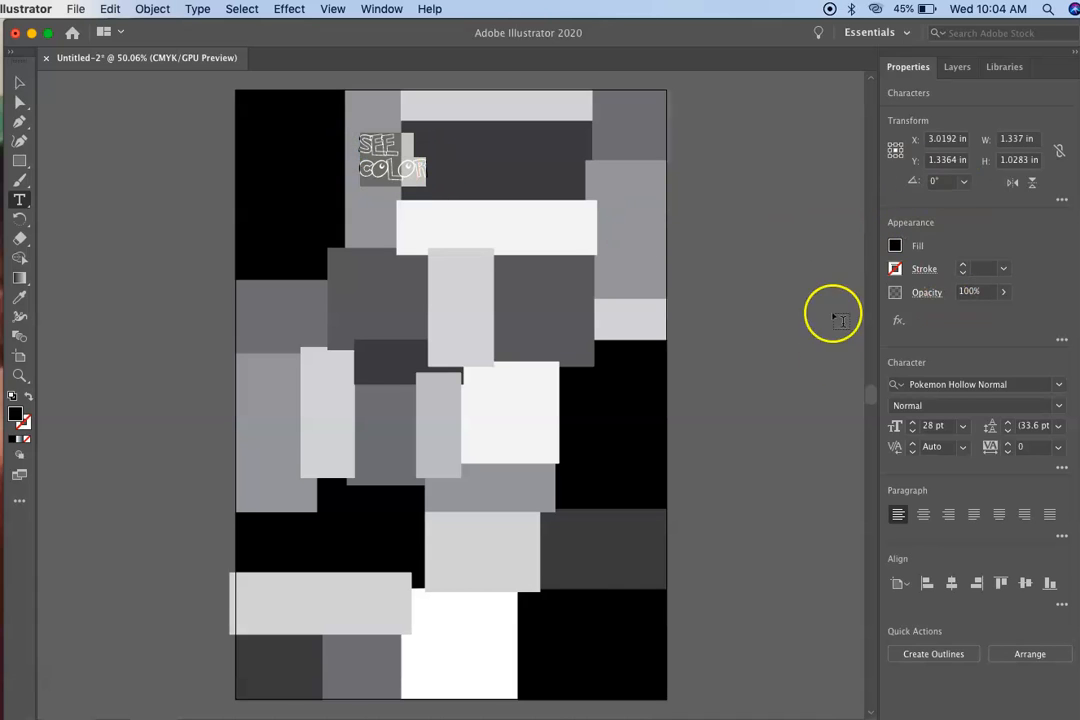
left_click(961, 427)
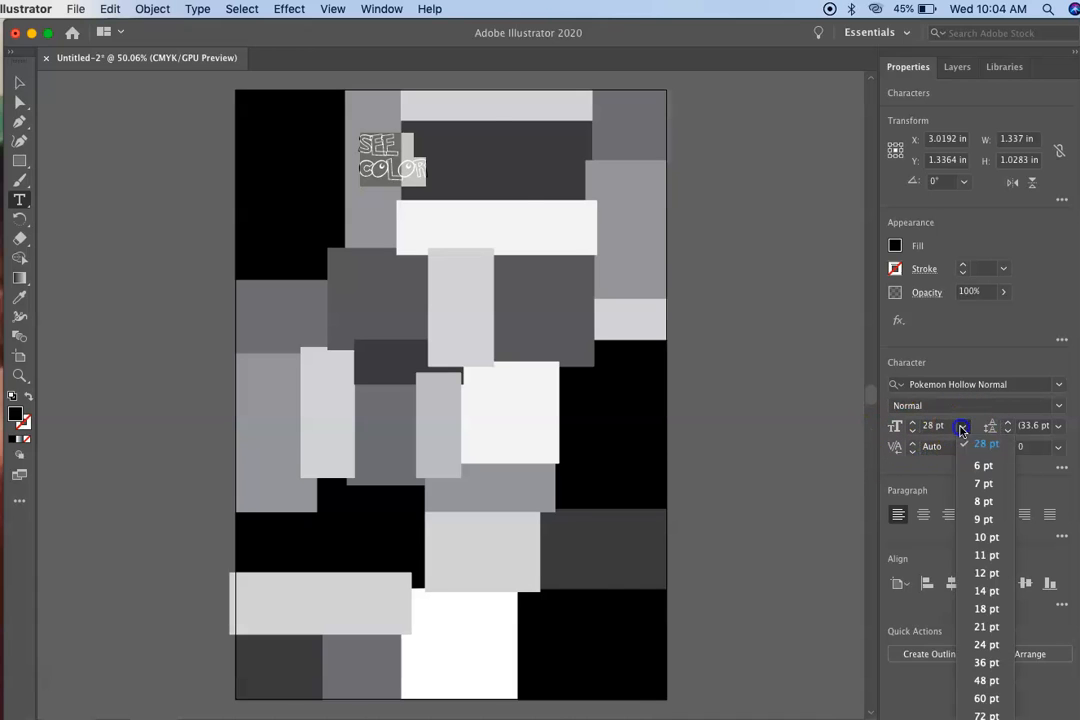
left_click(982, 714)
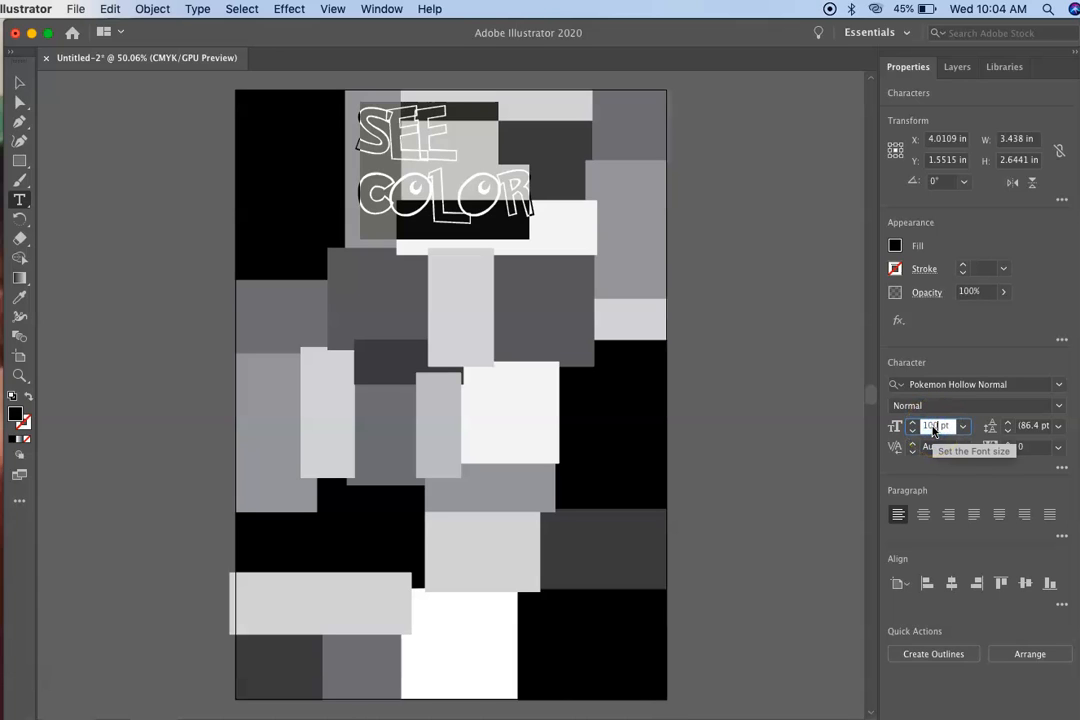
key("BackSpace")
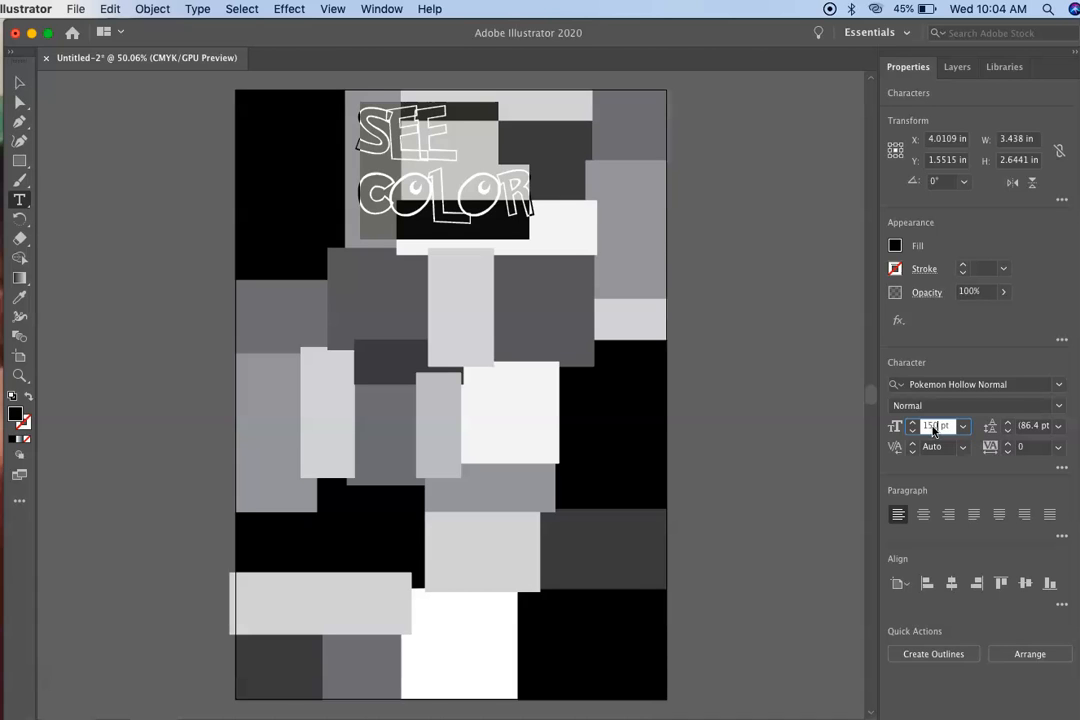
type("50")
key("Return")
left_click(934, 427)
left_click(934, 427)
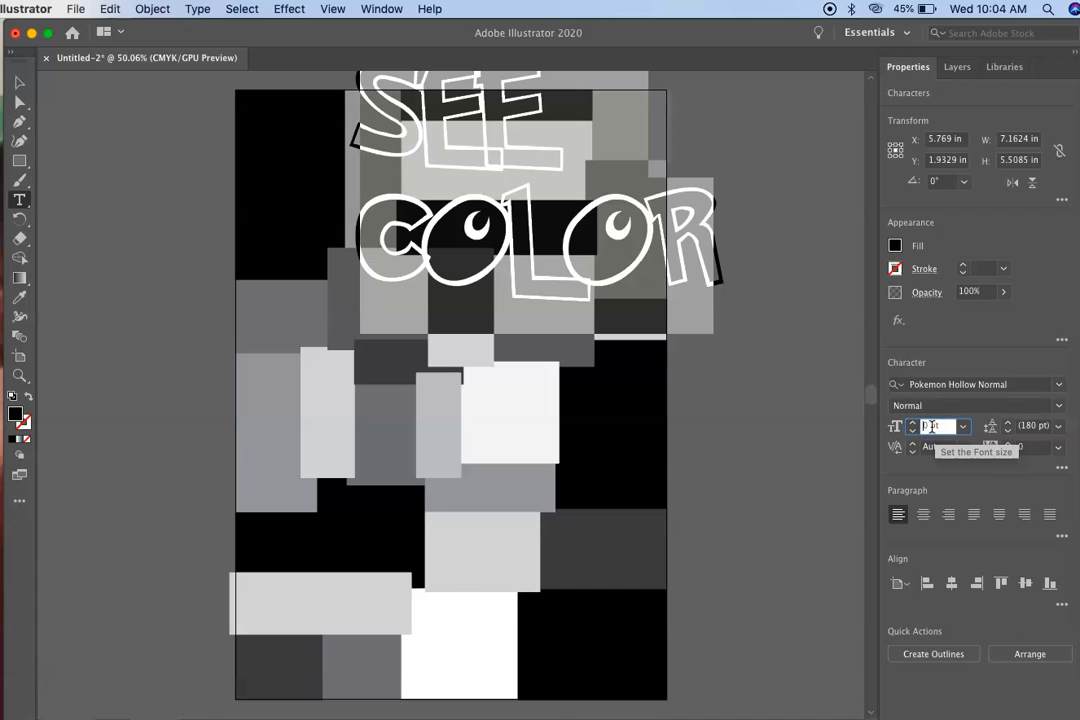
type("200")
key("Return")
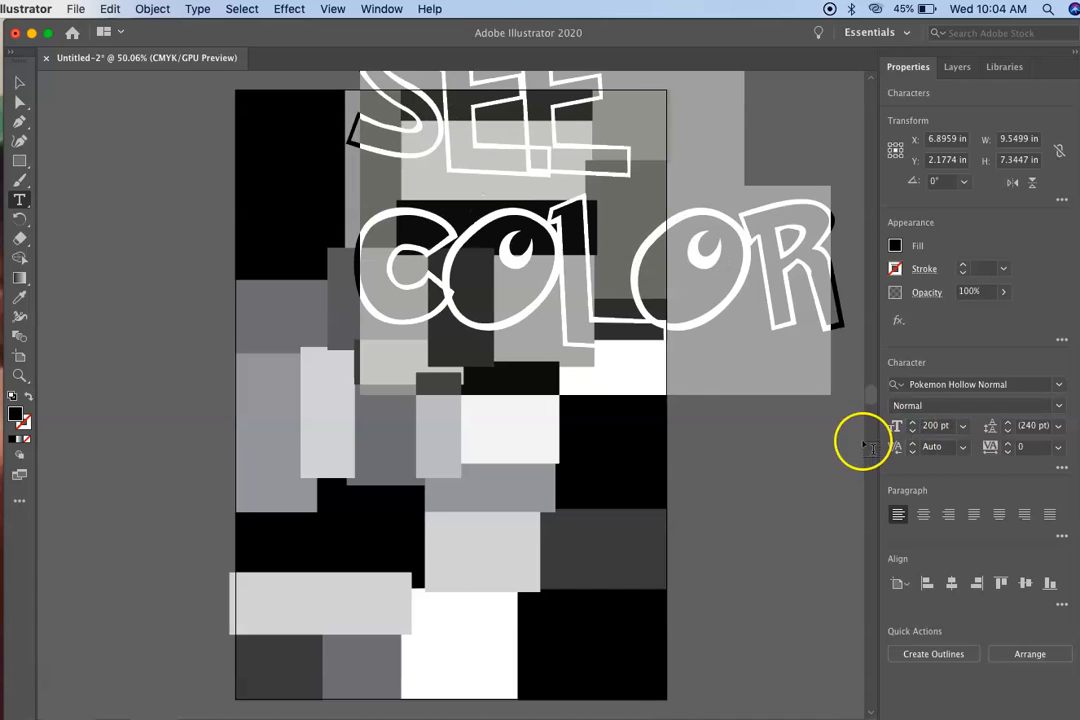
Move the slogan down over the middle of the artboard, about X 4.77, Y 5.51 in, and select both of its lines
left_click(20, 81)
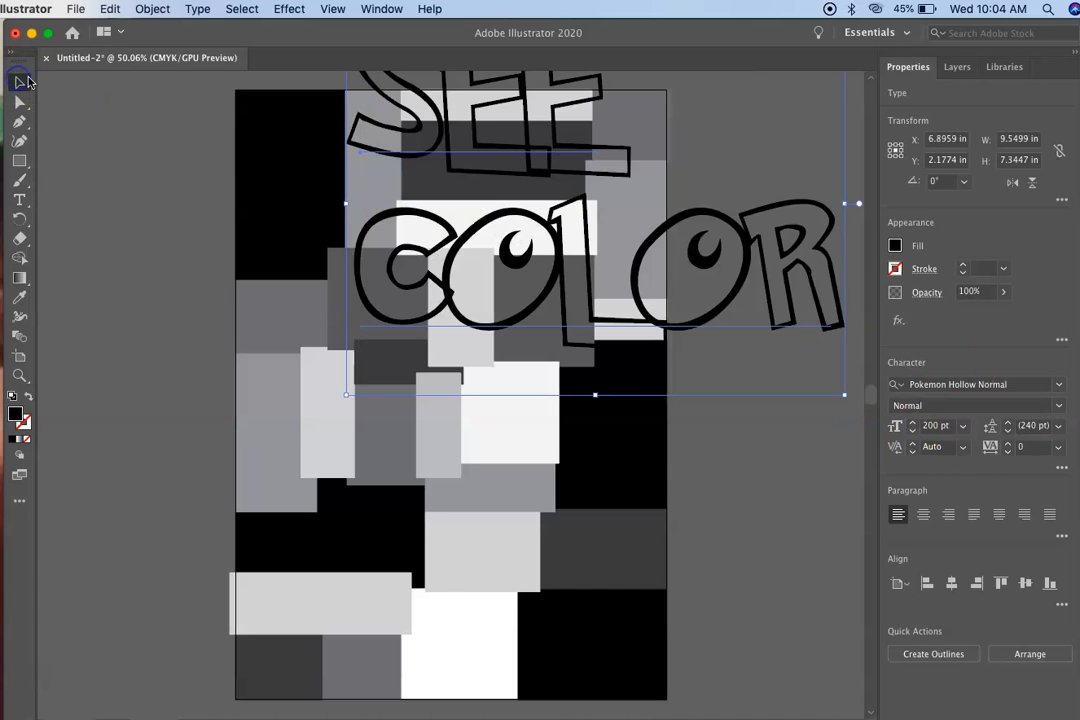
left_click_drag(660, 232, 560, 404)
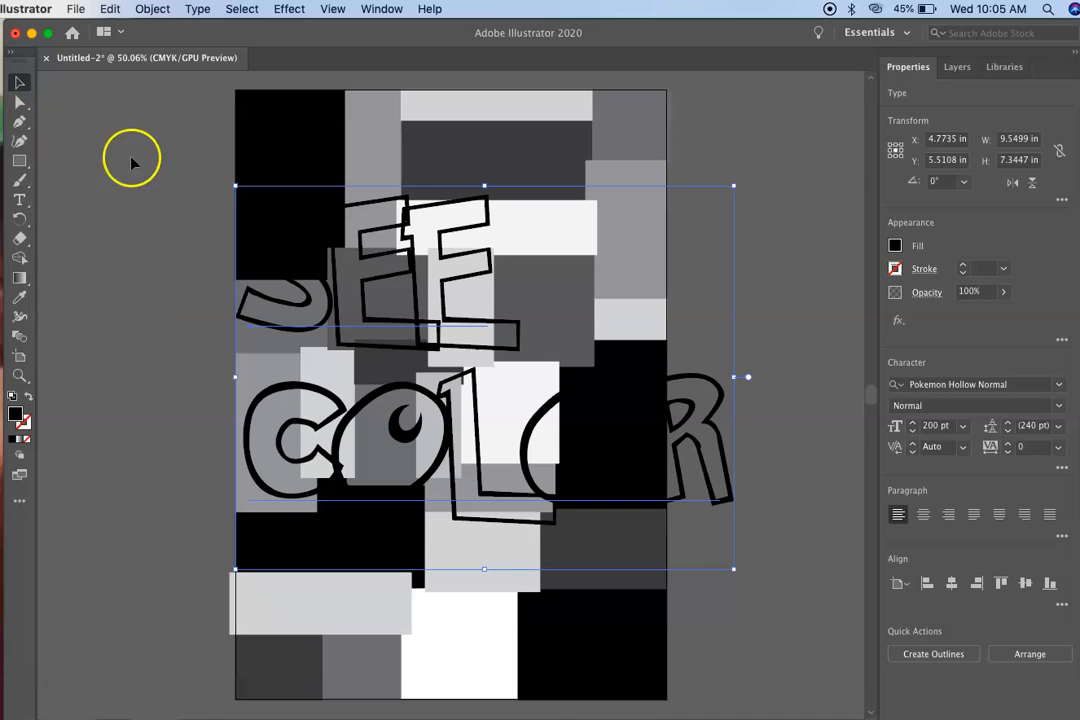
double_click(715, 458)
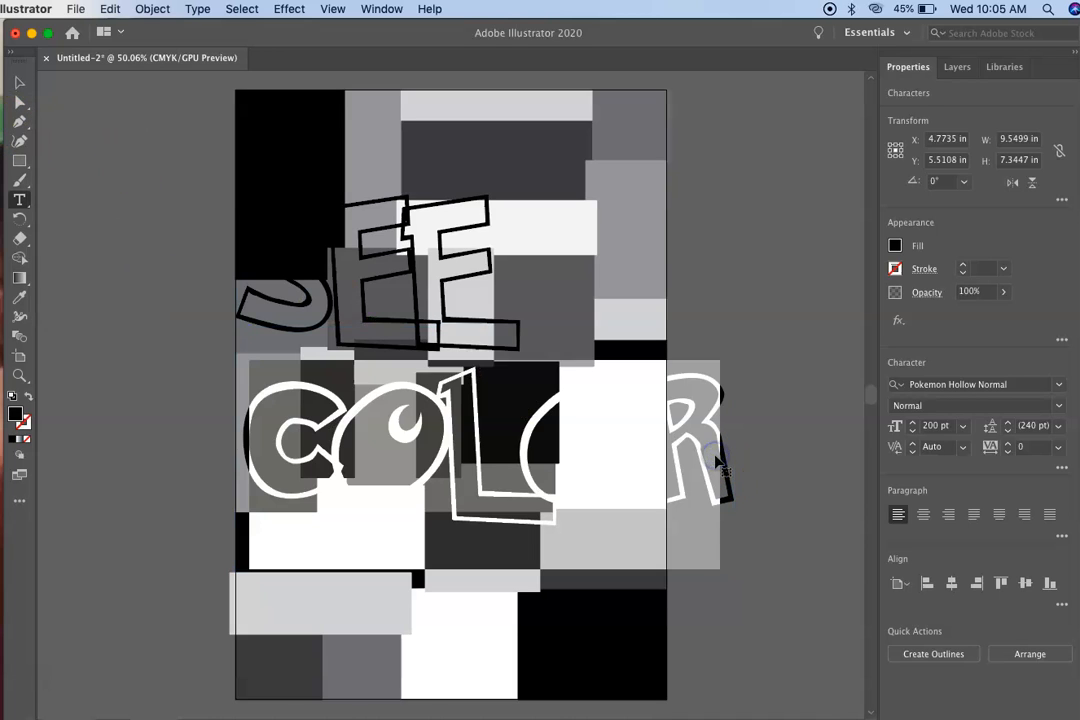
left_click(722, 453)
double_click(711, 449)
left_click_drag(718, 440, 196, 268)
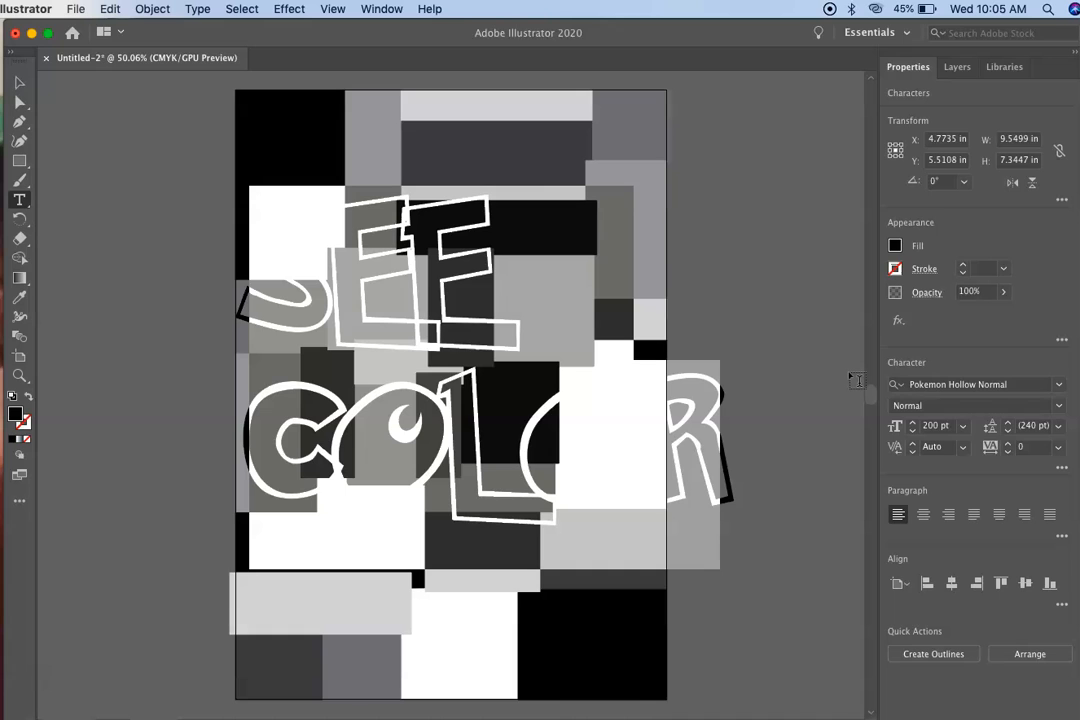
Preview several fonts on the selected slogan and set it in Arial Black
left_click(1056, 388)
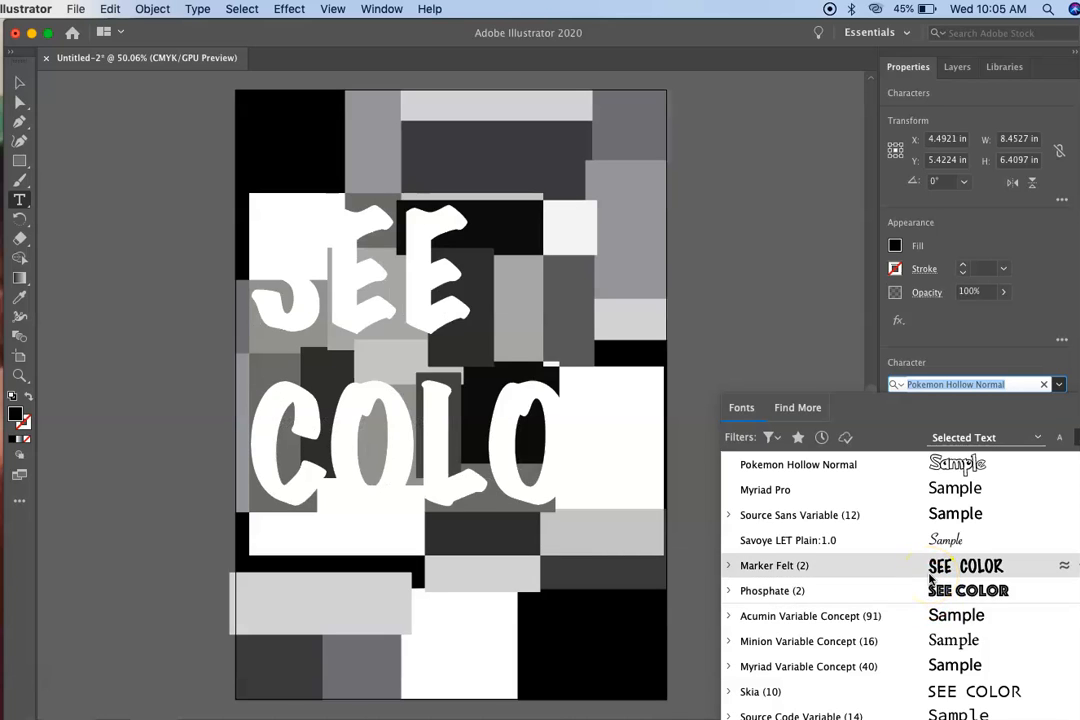
scroll(931, 627, "down", 5)
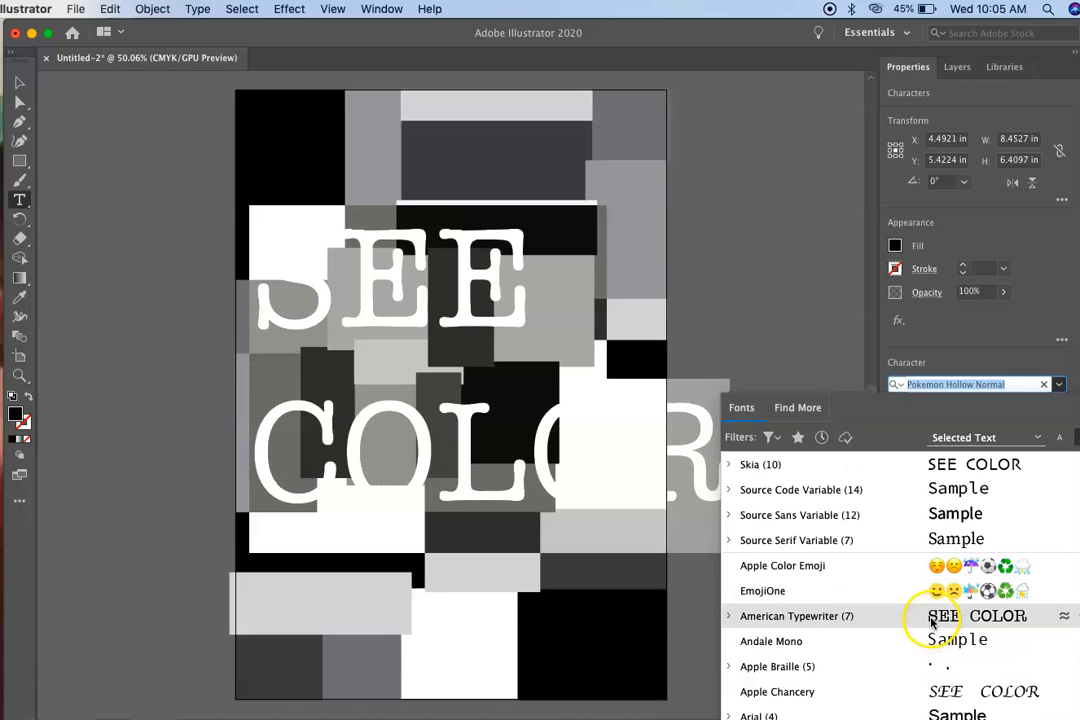
scroll(931, 625, "up", 5)
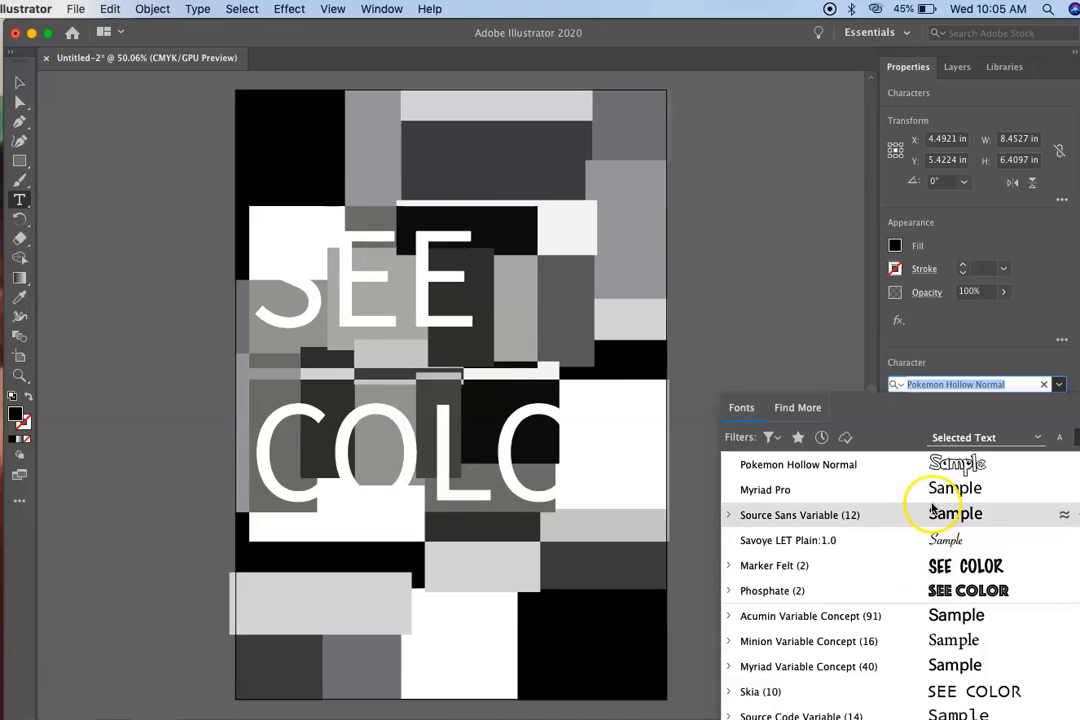
scroll(938, 577, "down", 5)
scroll(940, 580, "down", 4)
scroll(940, 572, "up", 2)
left_click(948, 488)
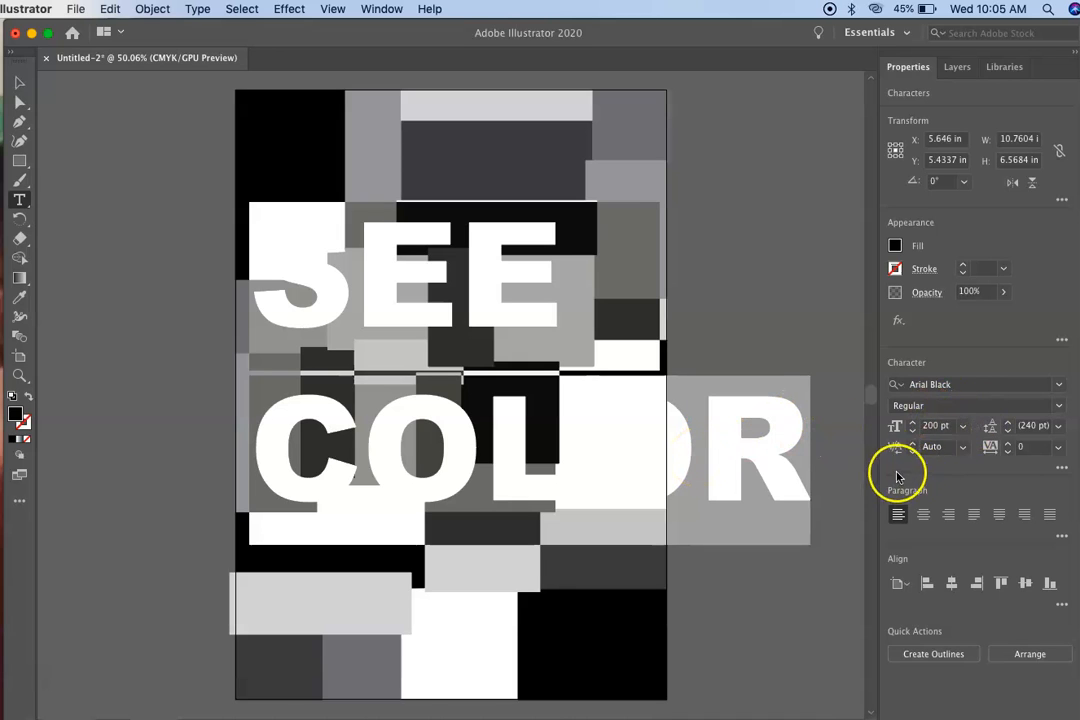
Change the font of the selected slogan to Impact
left_click(950, 385)
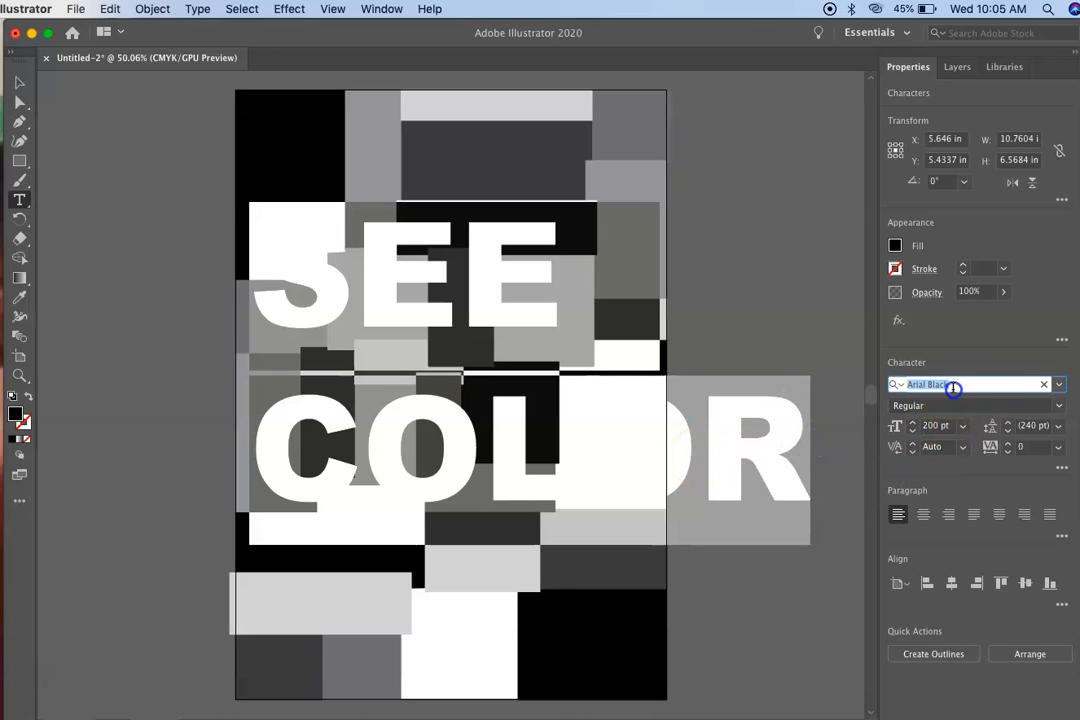
left_click(1057, 385)
scroll(890, 605, "down", 5)
scroll(889, 607, "down", 8)
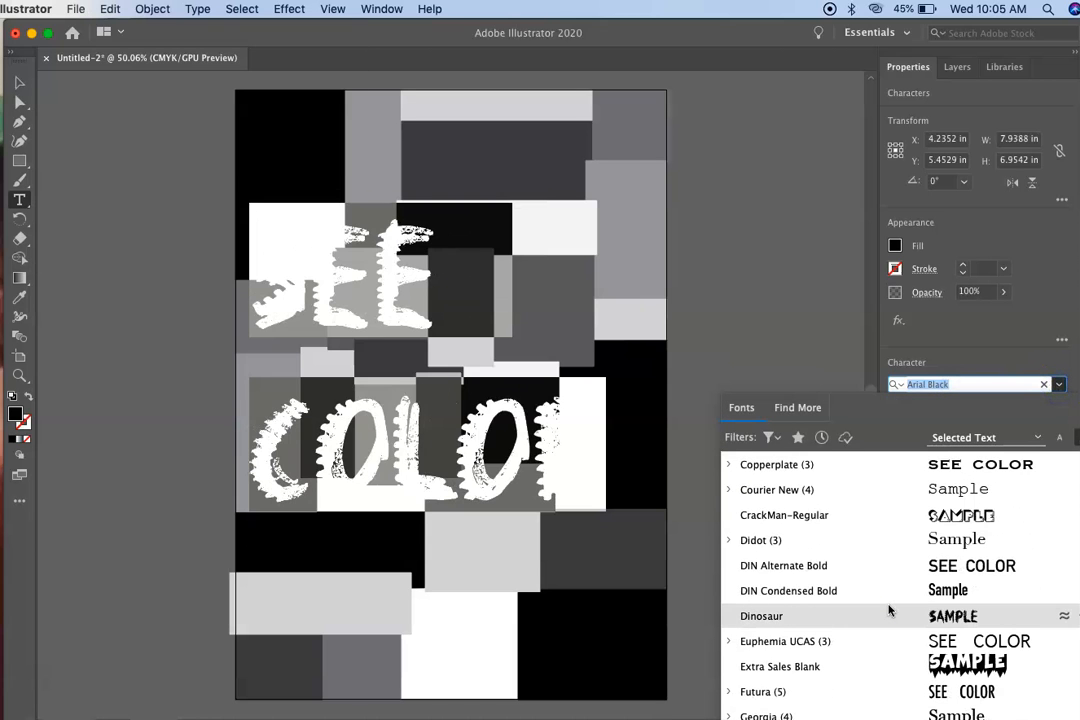
scroll(889, 610, "down", 5)
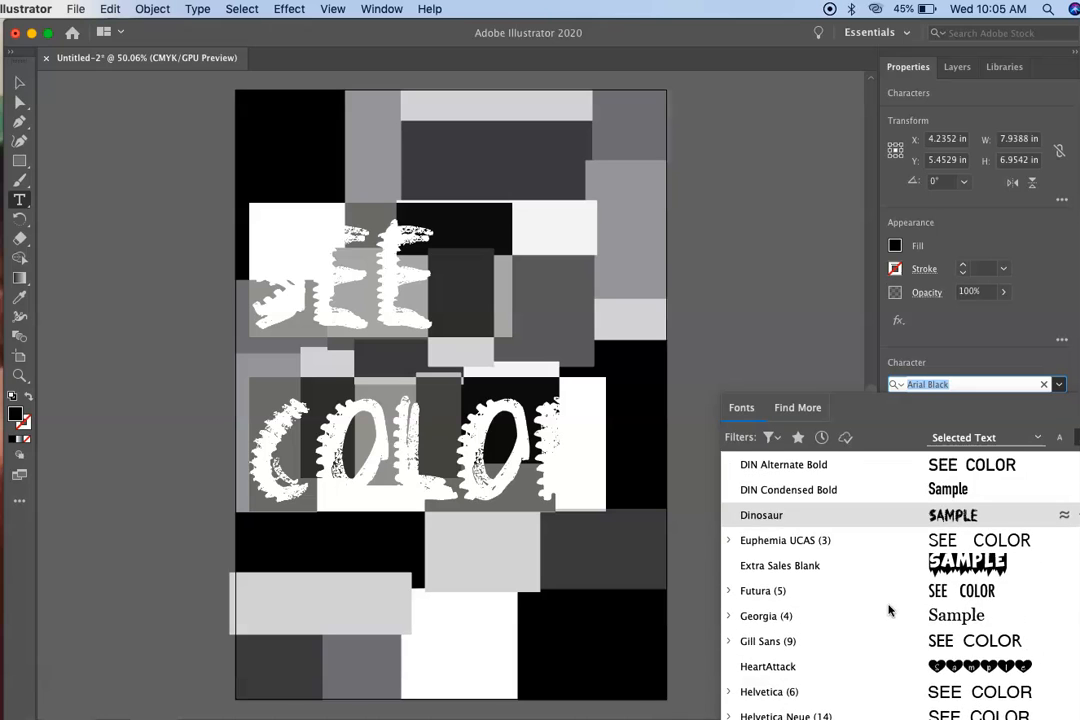
scroll(889, 610, "down", 5)
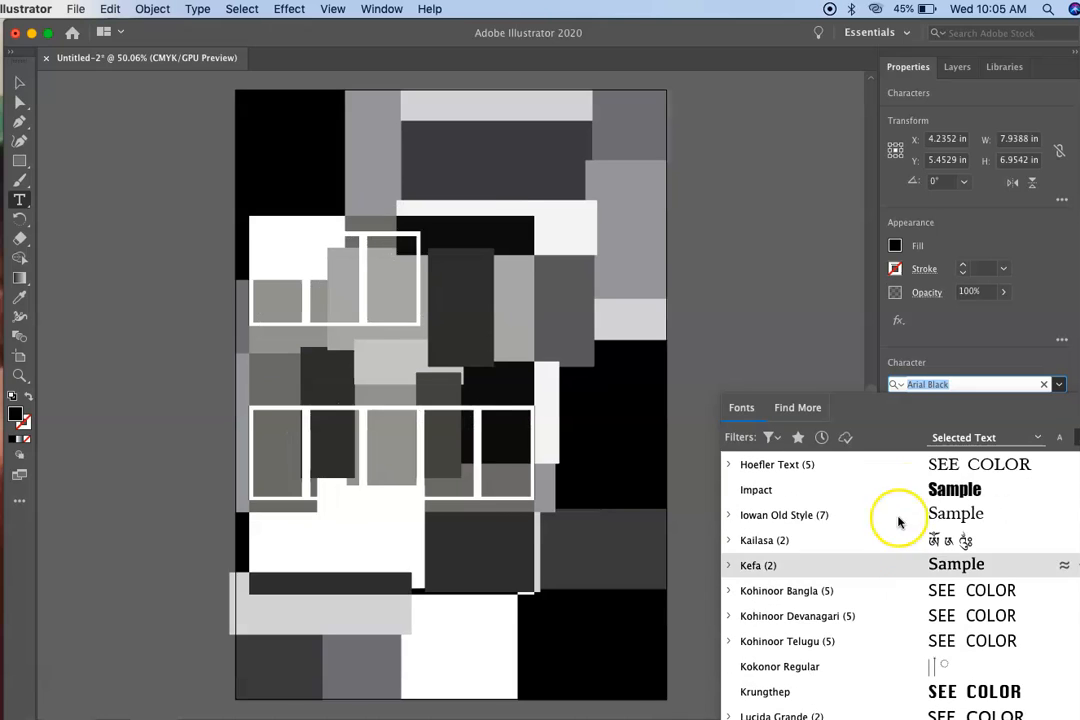
left_click(930, 495)
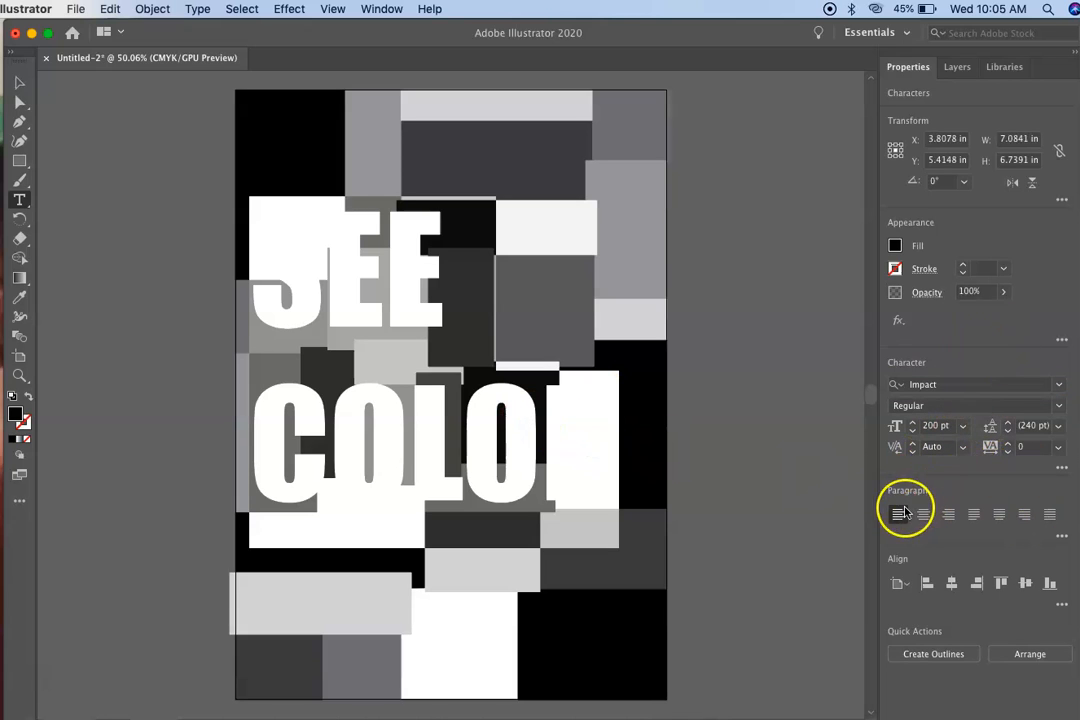
Center-align the slogan's lines and move the text to the middle of the artboard, about X 4.32, Y 5.82 in
left_click(923, 516)
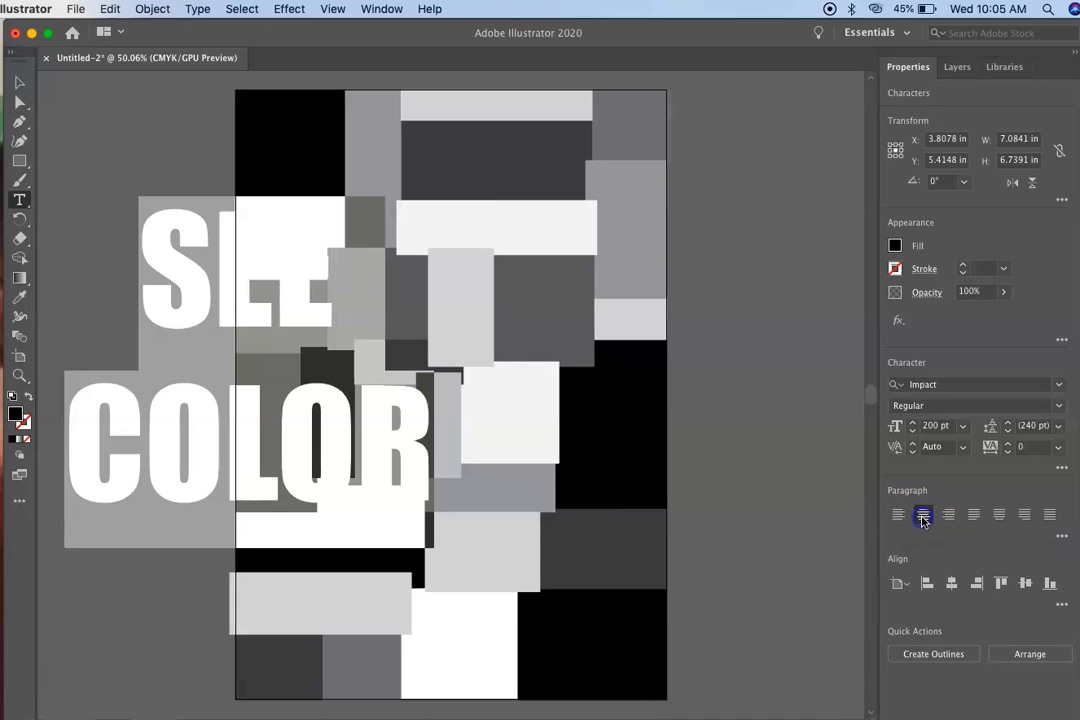
left_click(19, 82)
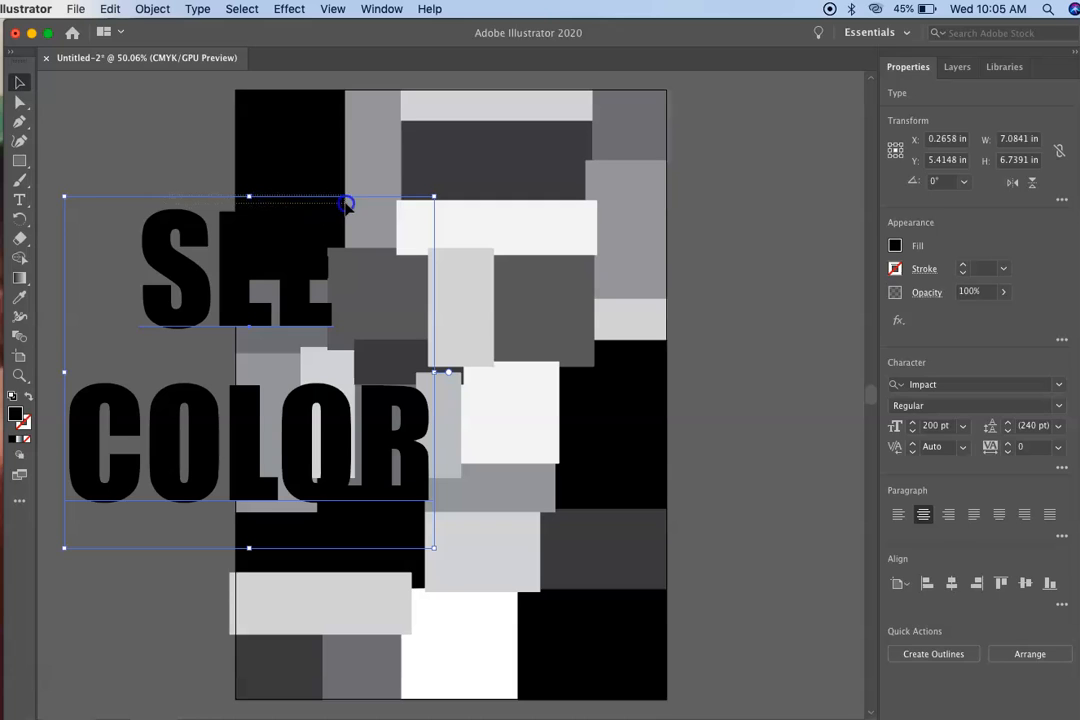
left_click_drag(346, 204, 345, 203)
left_click(93, 81)
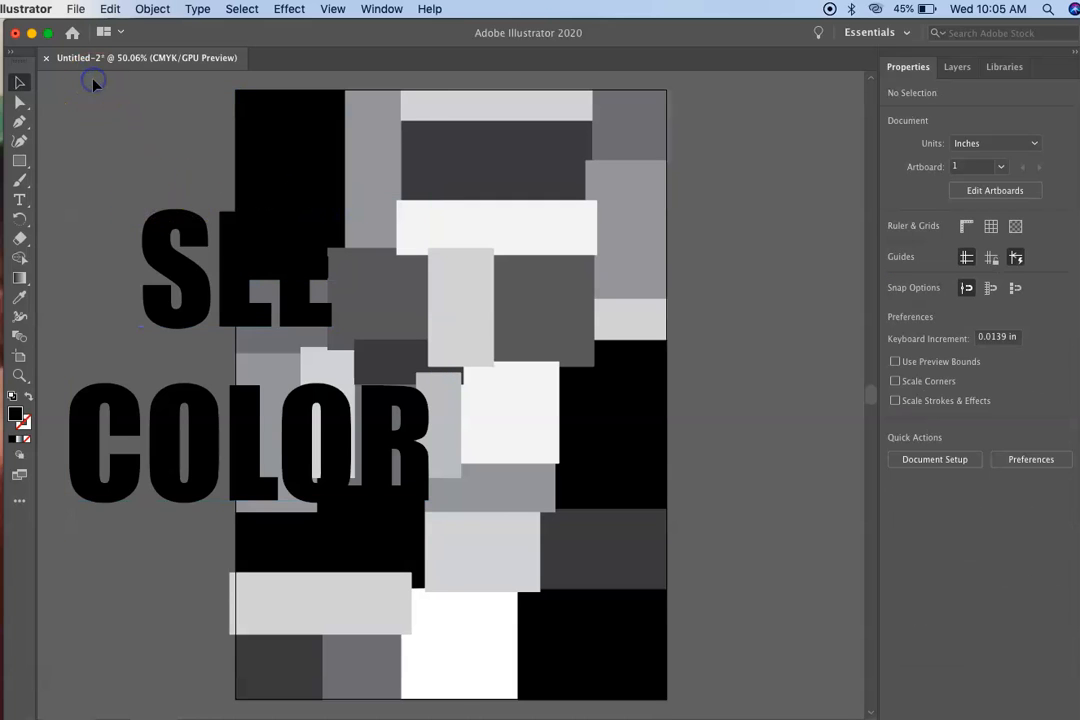
left_click(158, 232)
left_click_drag(158, 231, 369, 250)
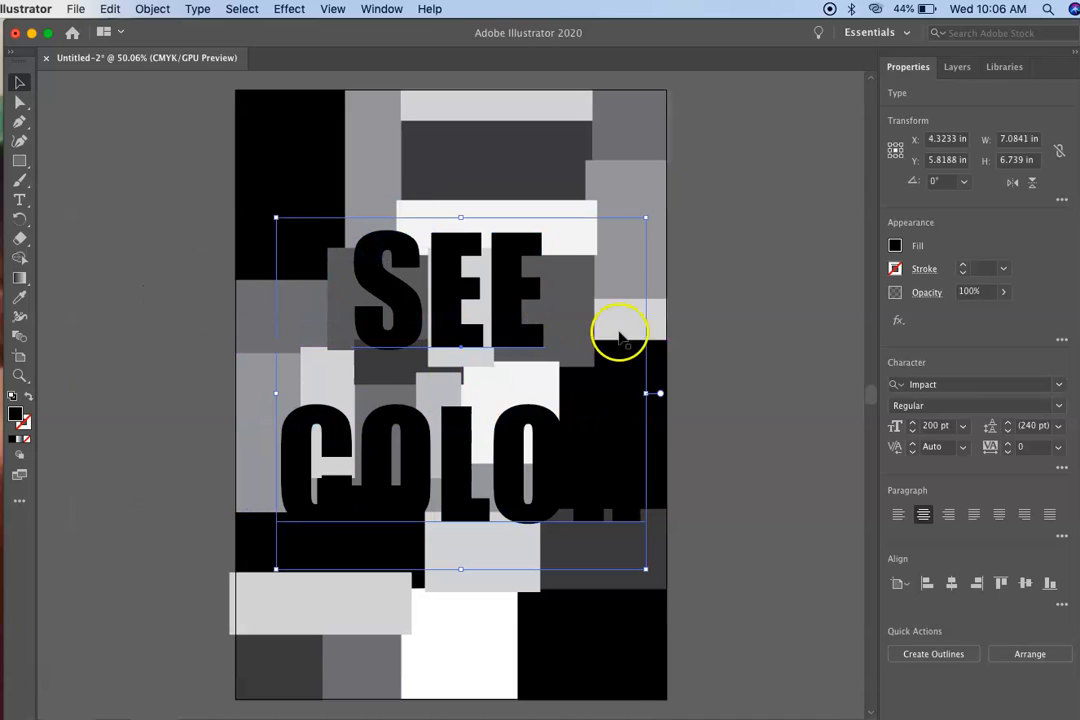
Fill only the letter S of SEE with the red swatch from the rainbow color group
left_click(354, 265)
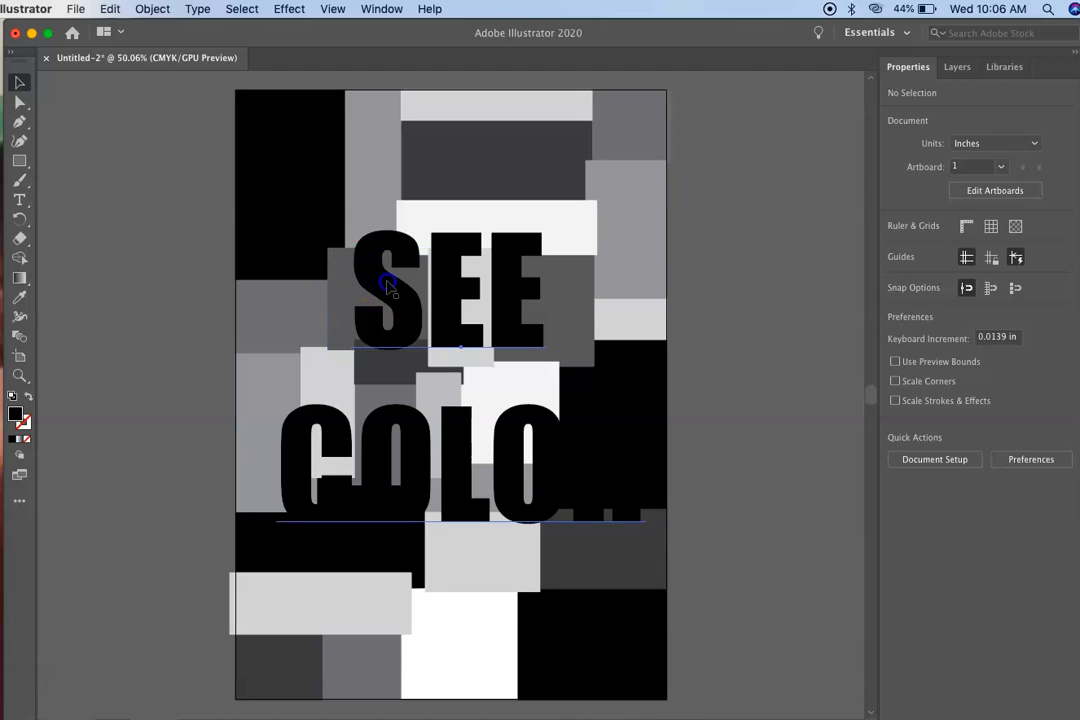
double_click(388, 285)
left_click(405, 284)
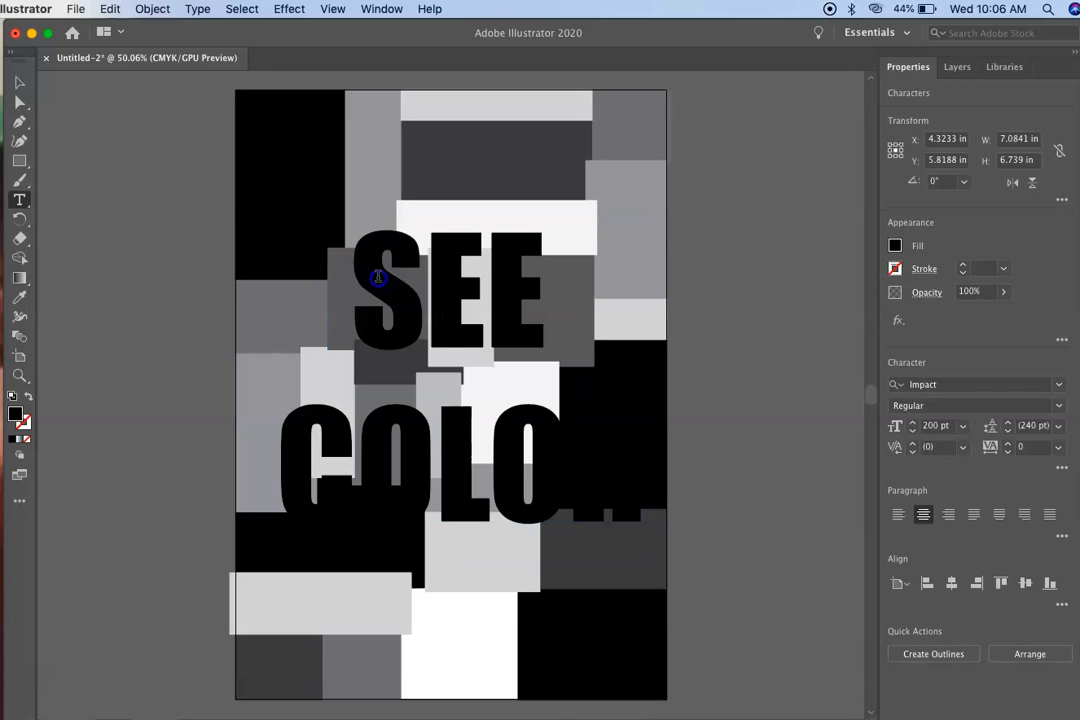
left_click_drag(378, 278, 359, 272)
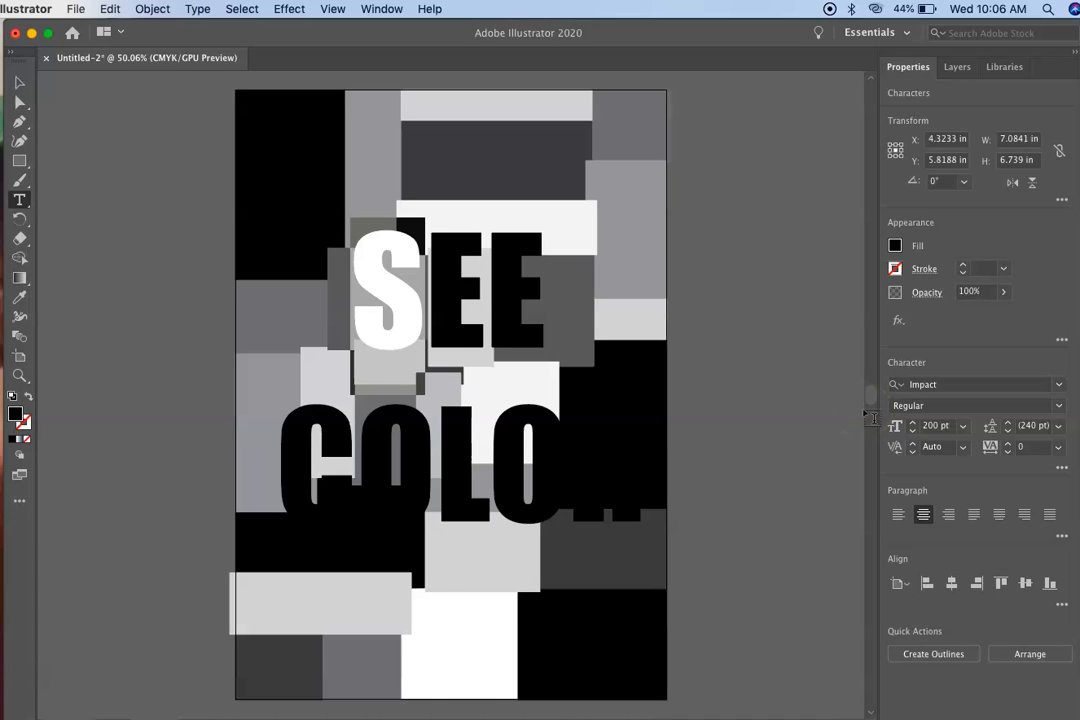
left_click(895, 245)
left_click(740, 362)
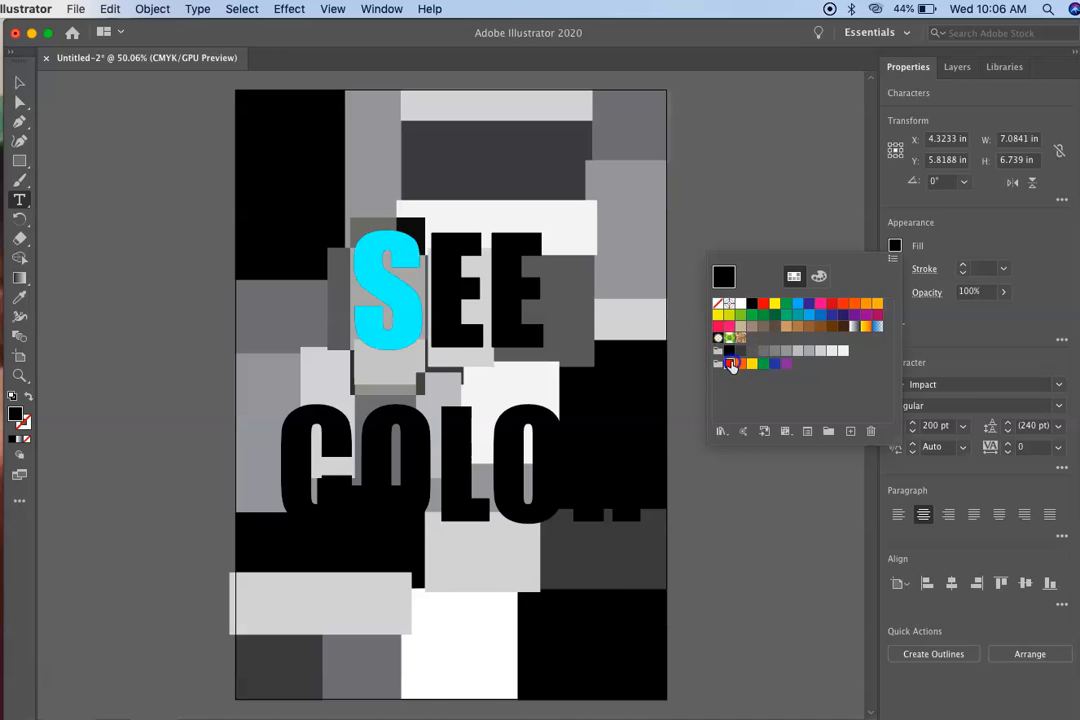
Fill the first E of SEE with the orange swatch from the rainbow color group
triple_click(451, 304)
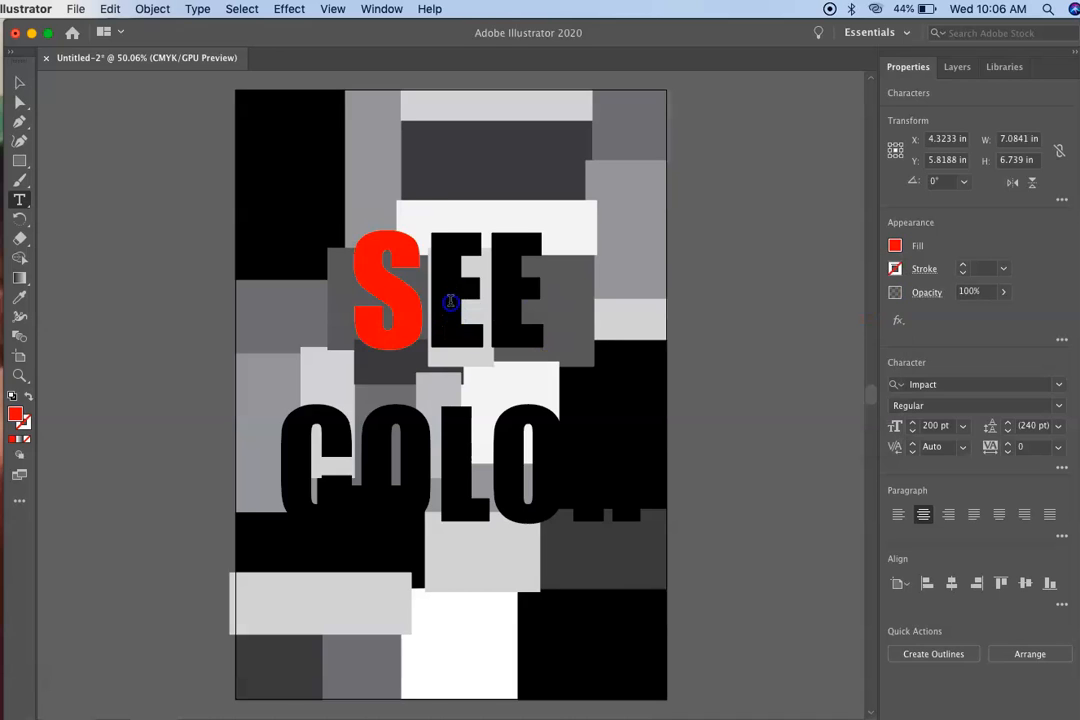
left_click(473, 305)
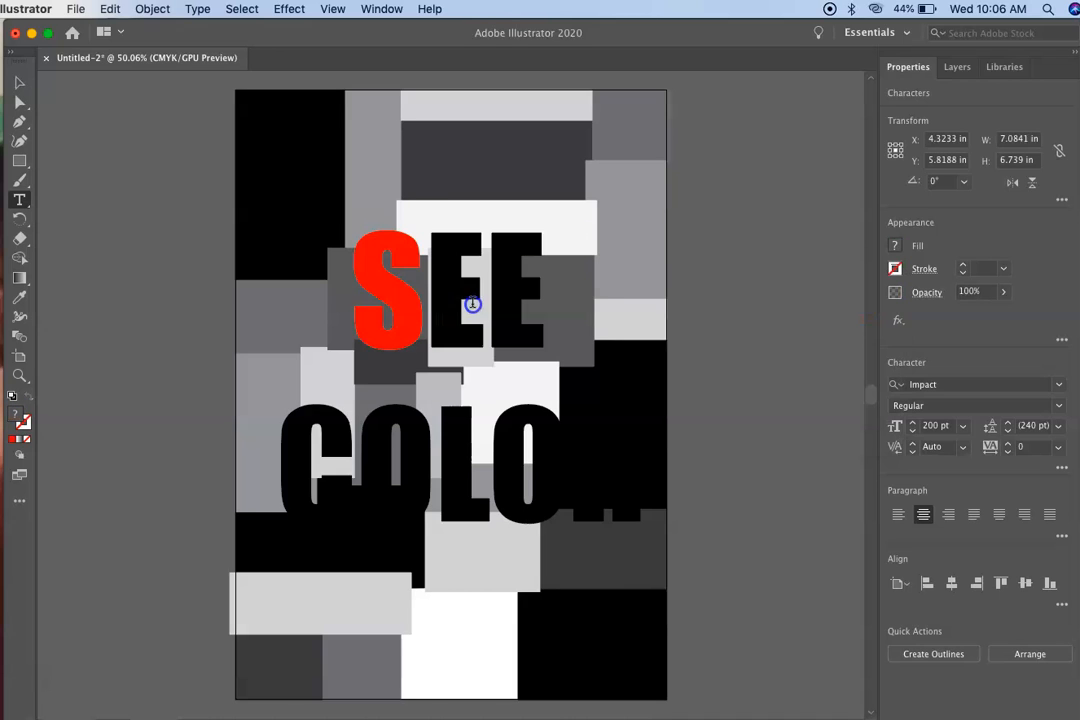
left_click_drag(488, 300, 429, 297)
left_click(895, 245)
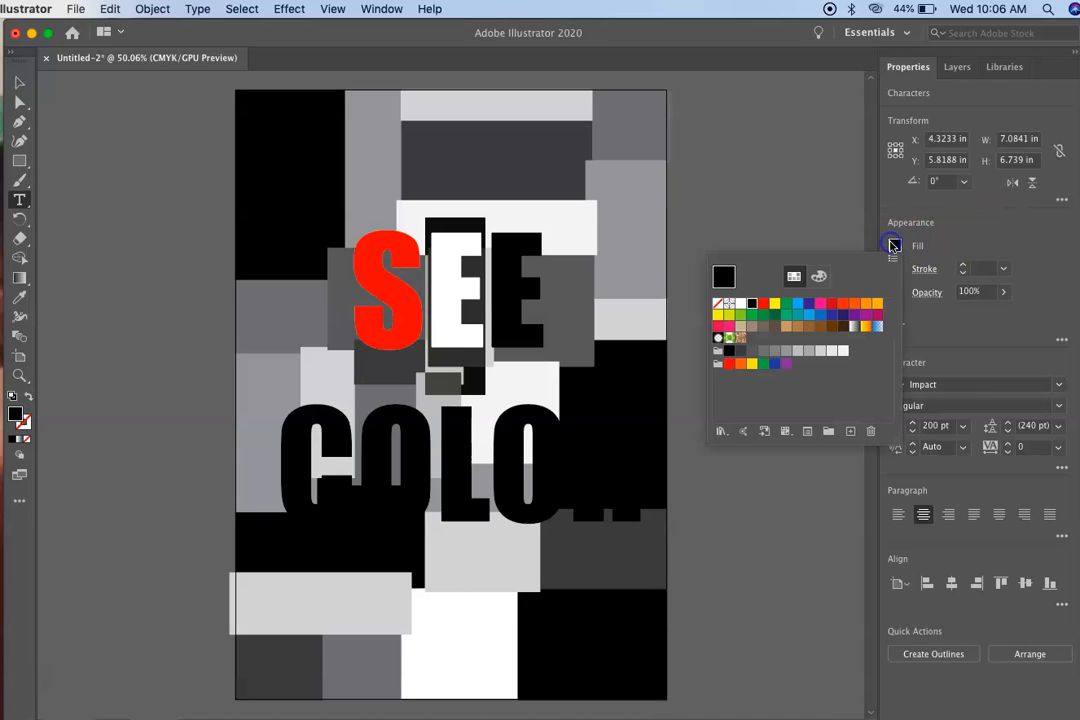
left_click(742, 366)
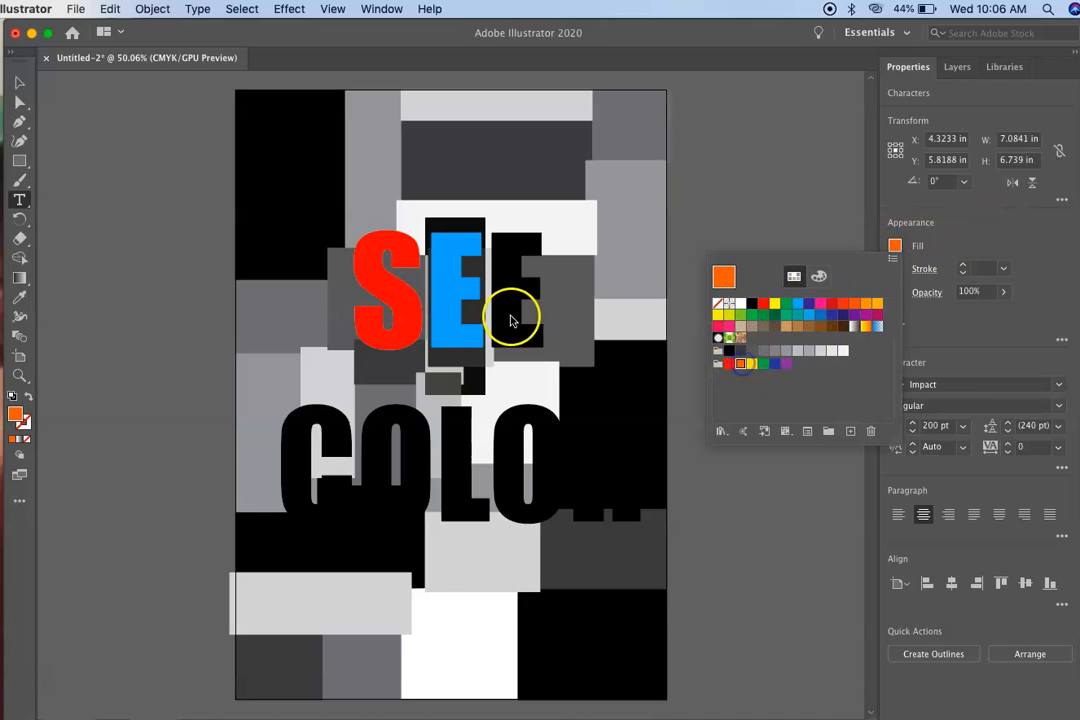
Fill the second E of SEE with the yellow swatch from the rainbow color group
double_click(519, 316)
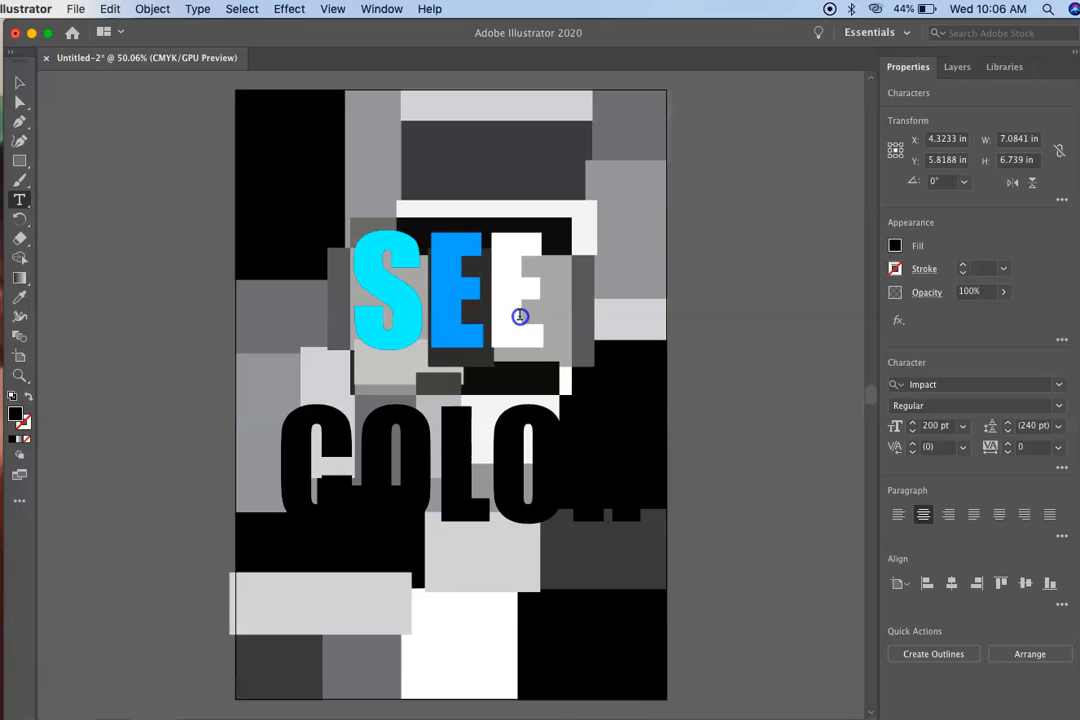
left_click_drag(535, 316, 501, 316)
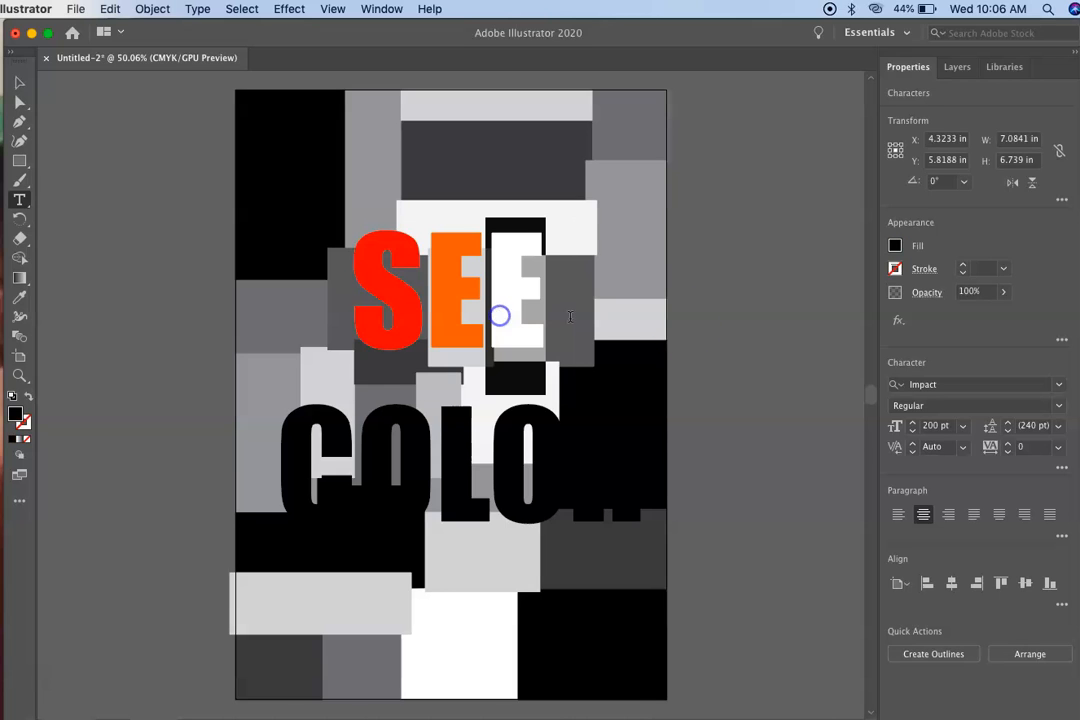
left_click(895, 245)
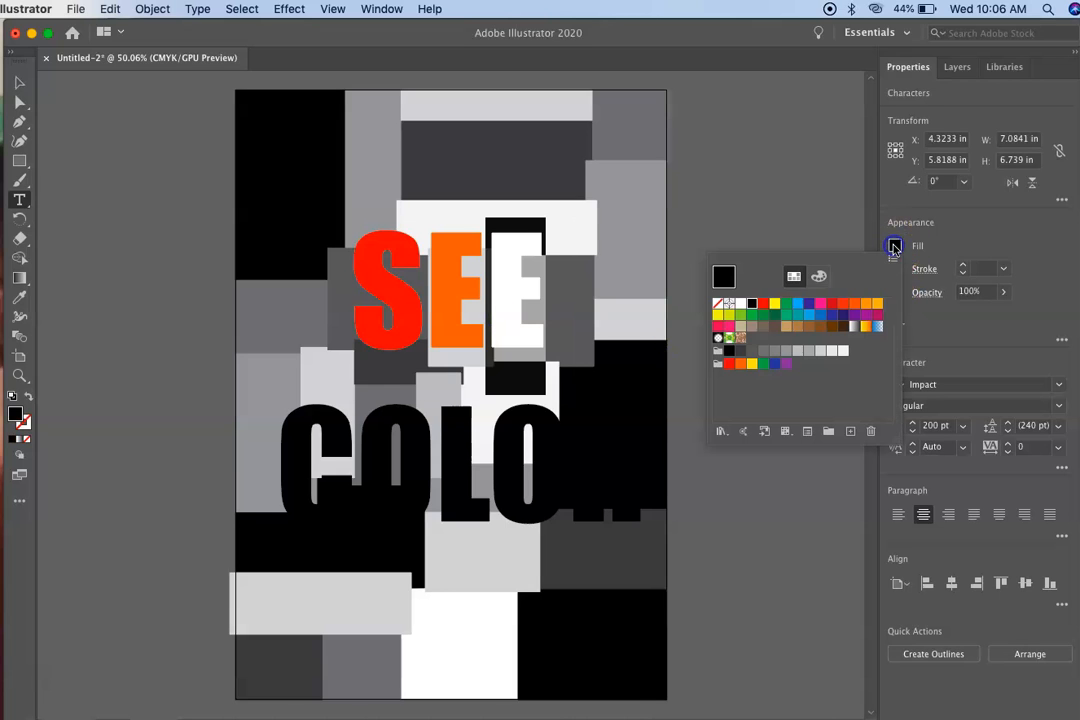
left_click(749, 364)
Fill only the letter C of COLOR with the green swatch from the rainbow color group
left_click(320, 500)
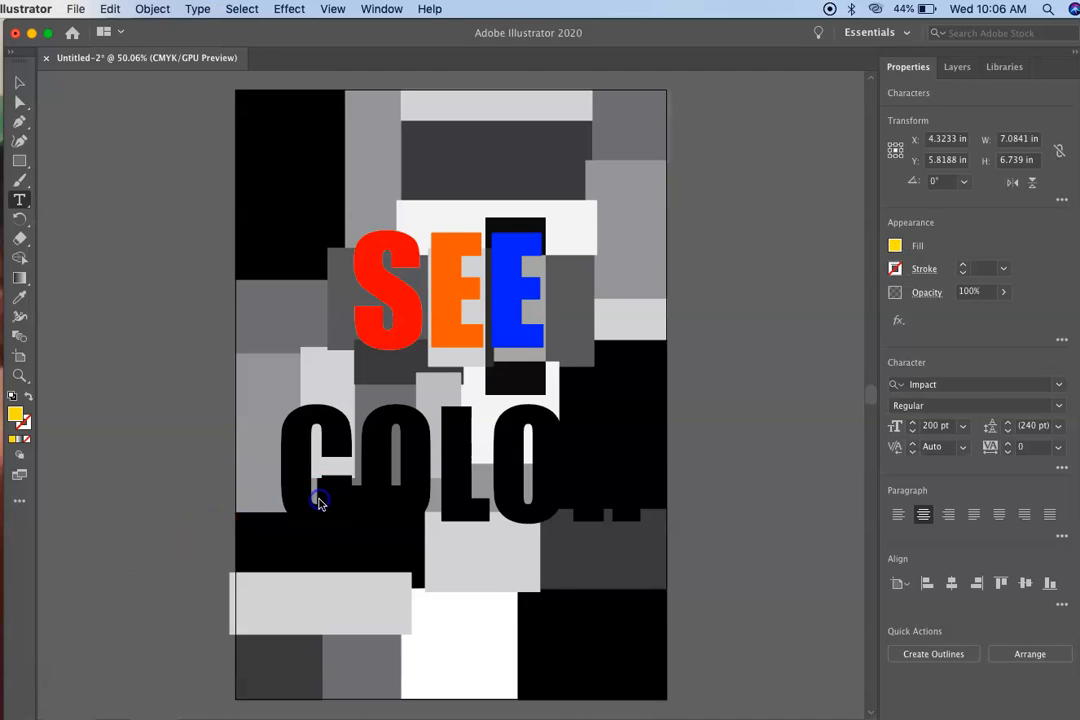
double_click(313, 461)
left_click(347, 455)
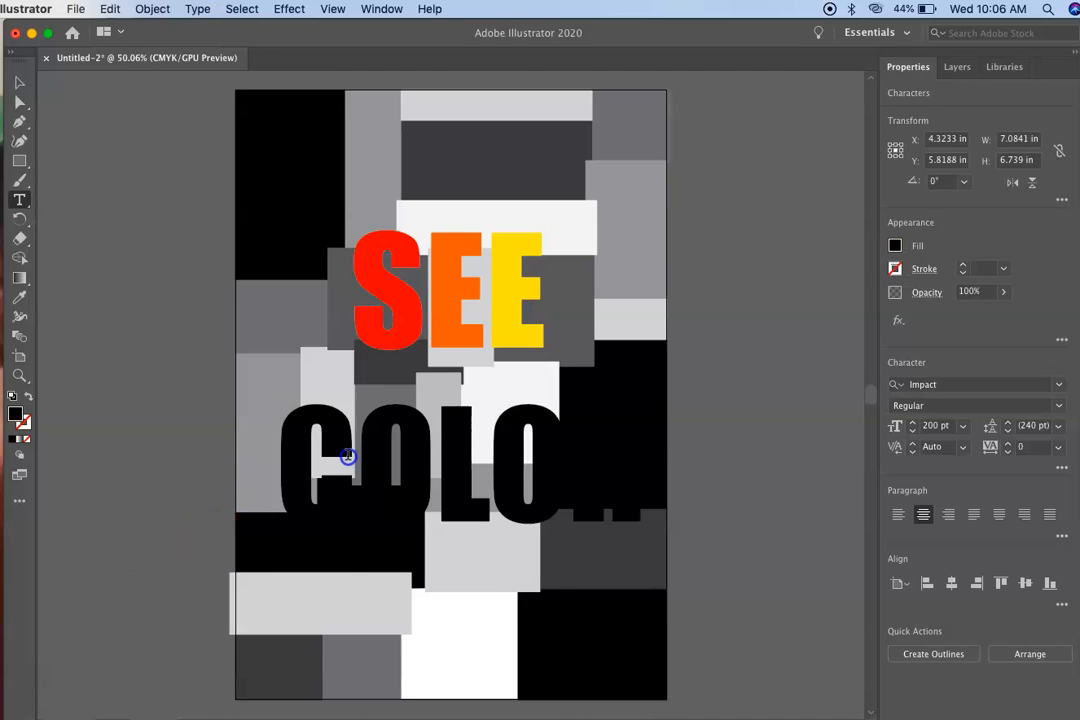
left_click_drag(347, 455, 289, 448)
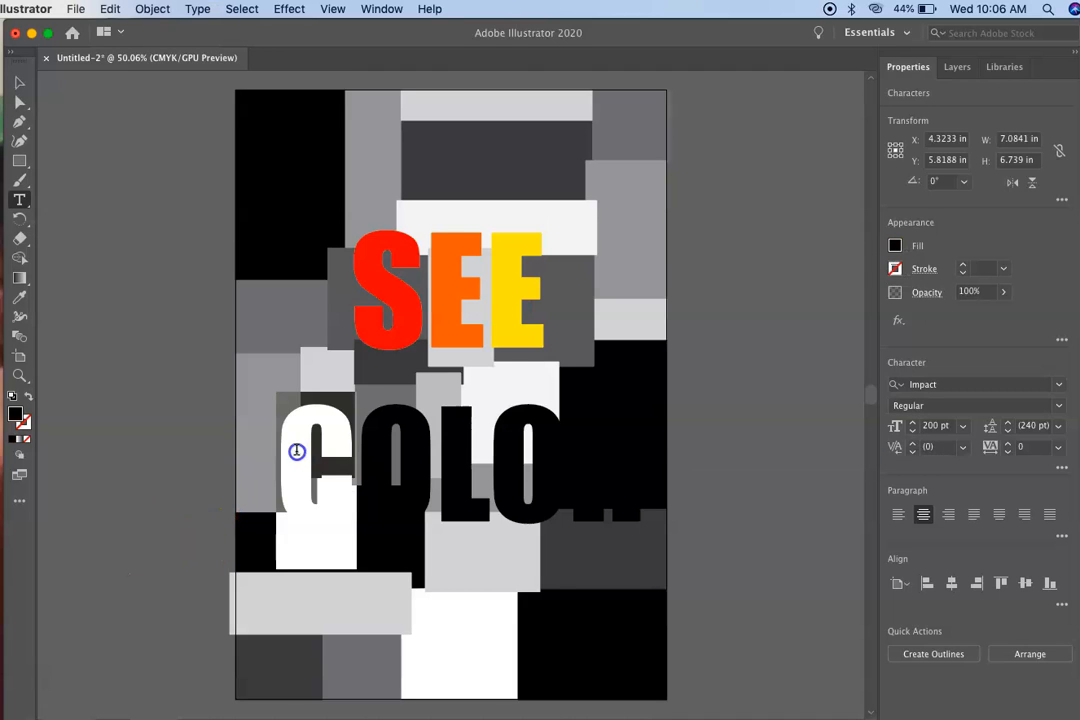
left_click(895, 245)
left_click(762, 366)
Fill the first O of COLOR with the blue swatch from the rainbow color group
left_click(422, 441)
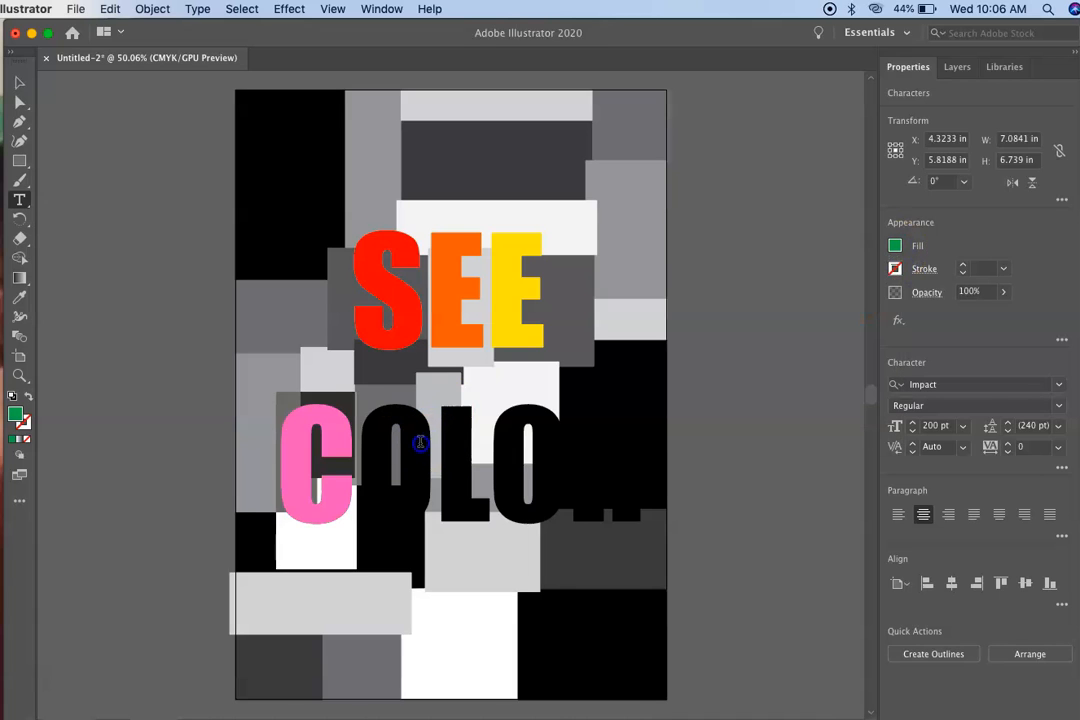
double_click(420, 441)
left_click(428, 444)
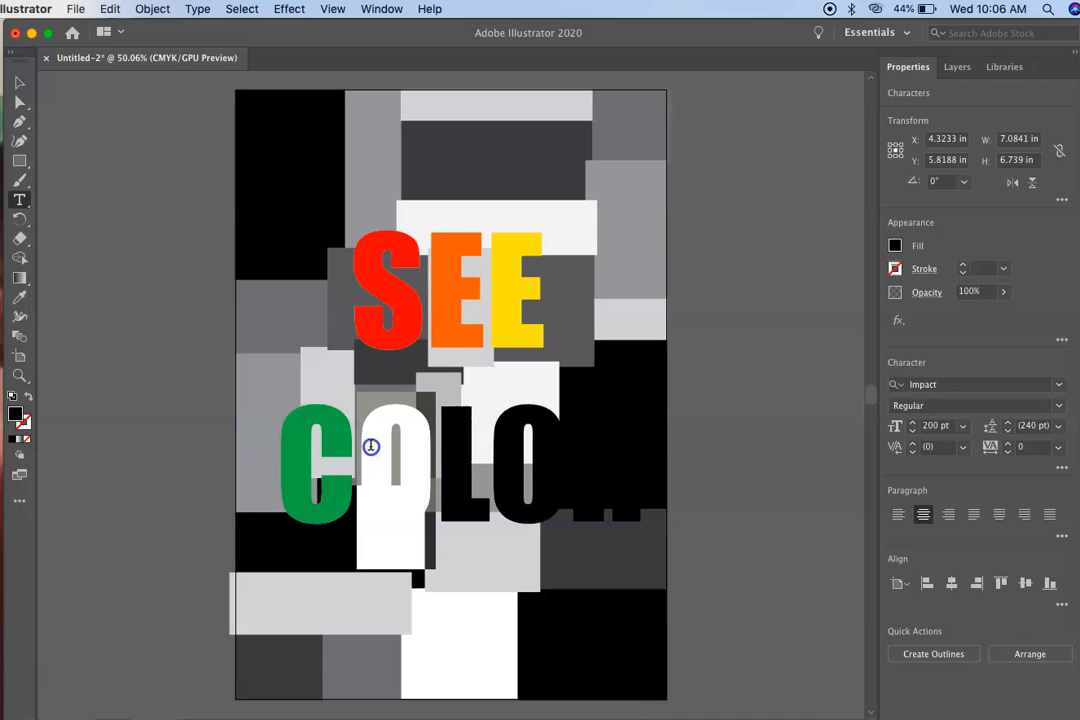
left_click(895, 245)
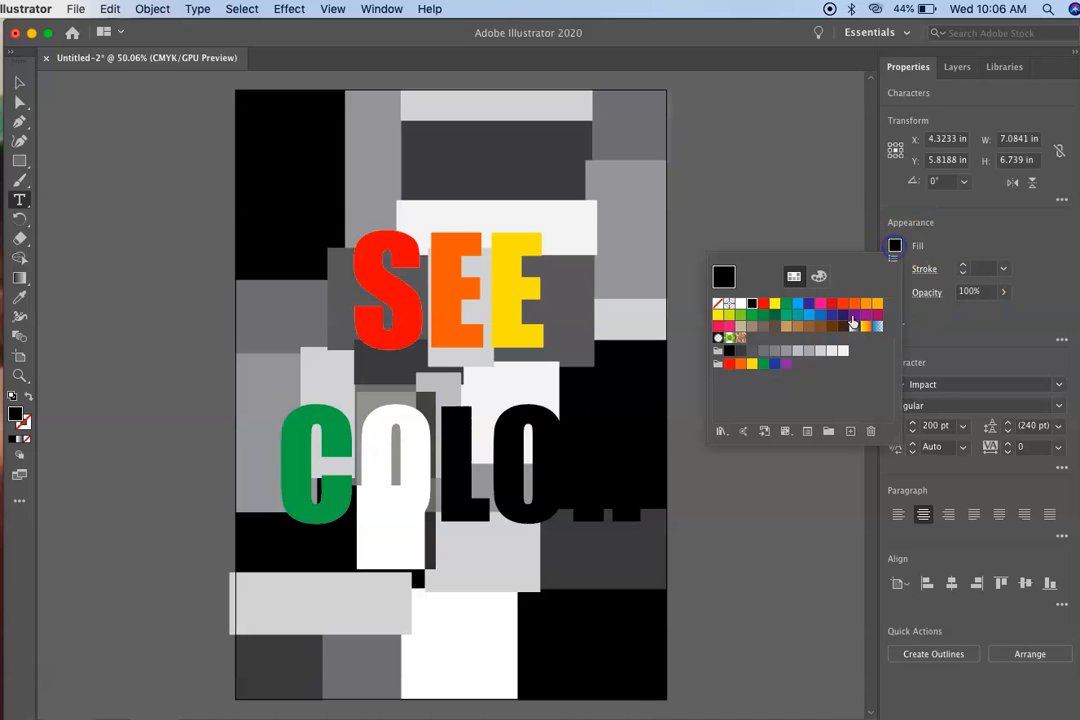
left_click(774, 363)
Fill the letter L of COLOR with the purple swatch from the rainbow color group
left_click(506, 461)
double_click(469, 460)
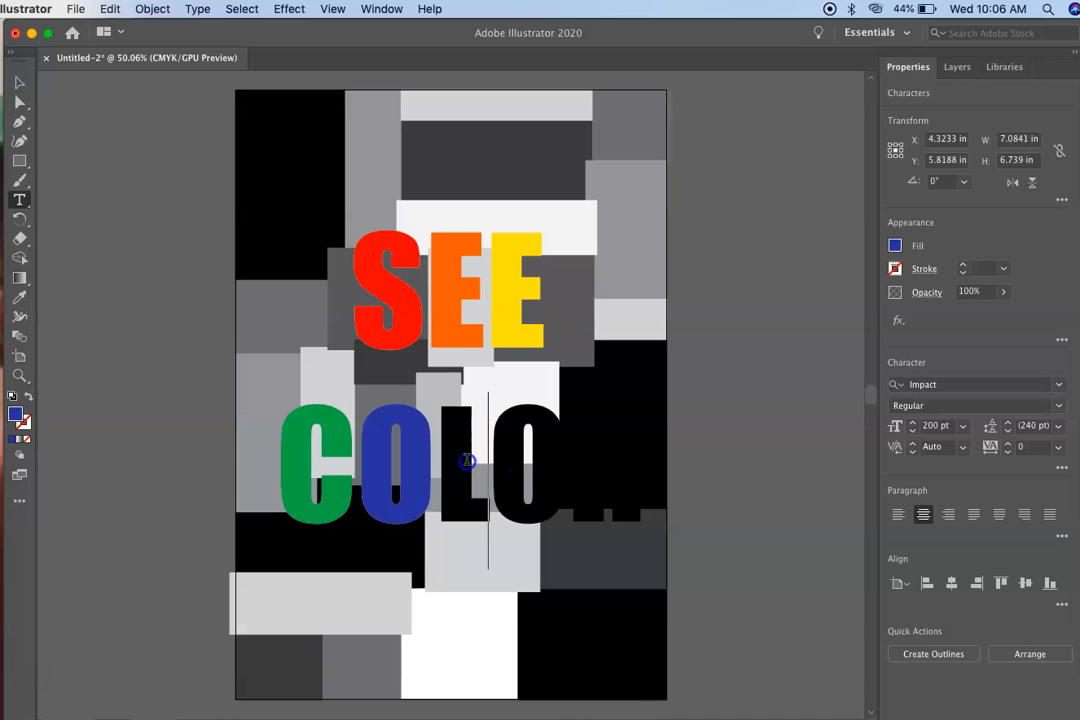
left_click(485, 457)
left_click_drag(476, 458, 458, 456)
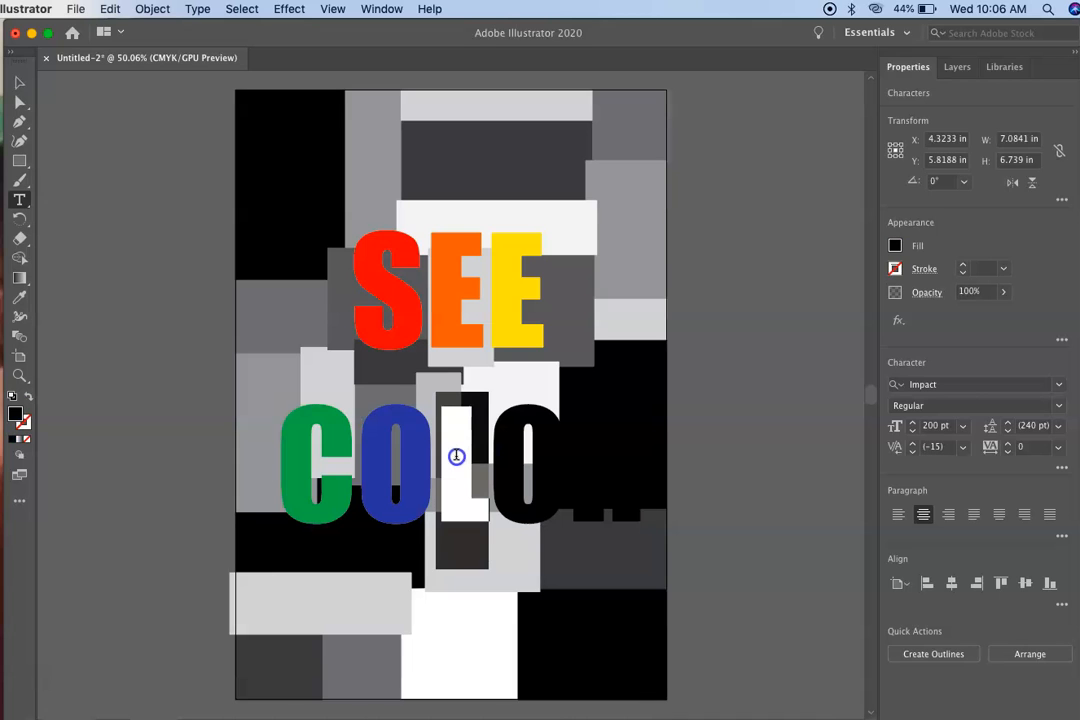
left_click(894, 245)
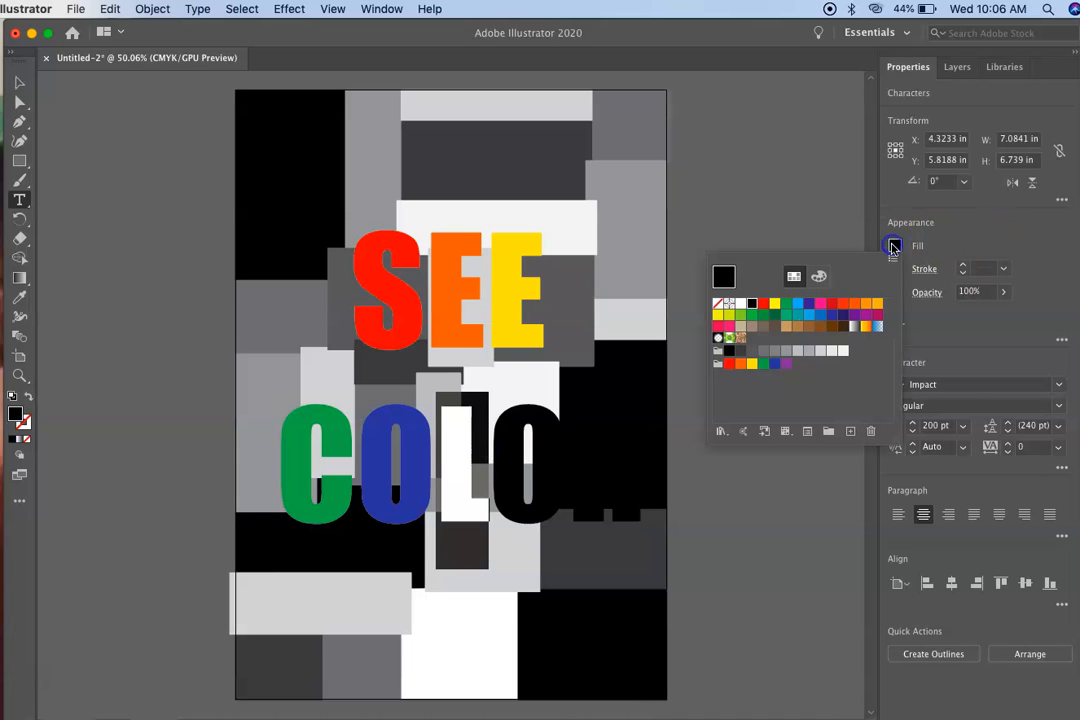
left_click(786, 363)
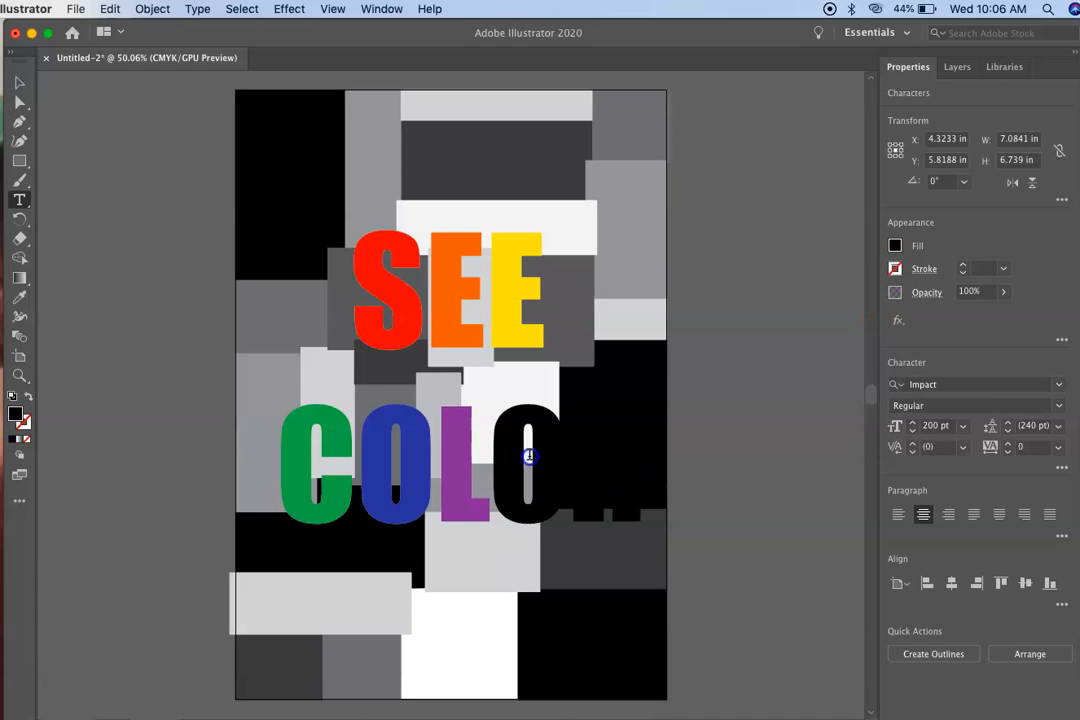
Fill the second O of COLOR with the red swatch from the rainbow color group
double_click(528, 455)
left_click(549, 457)
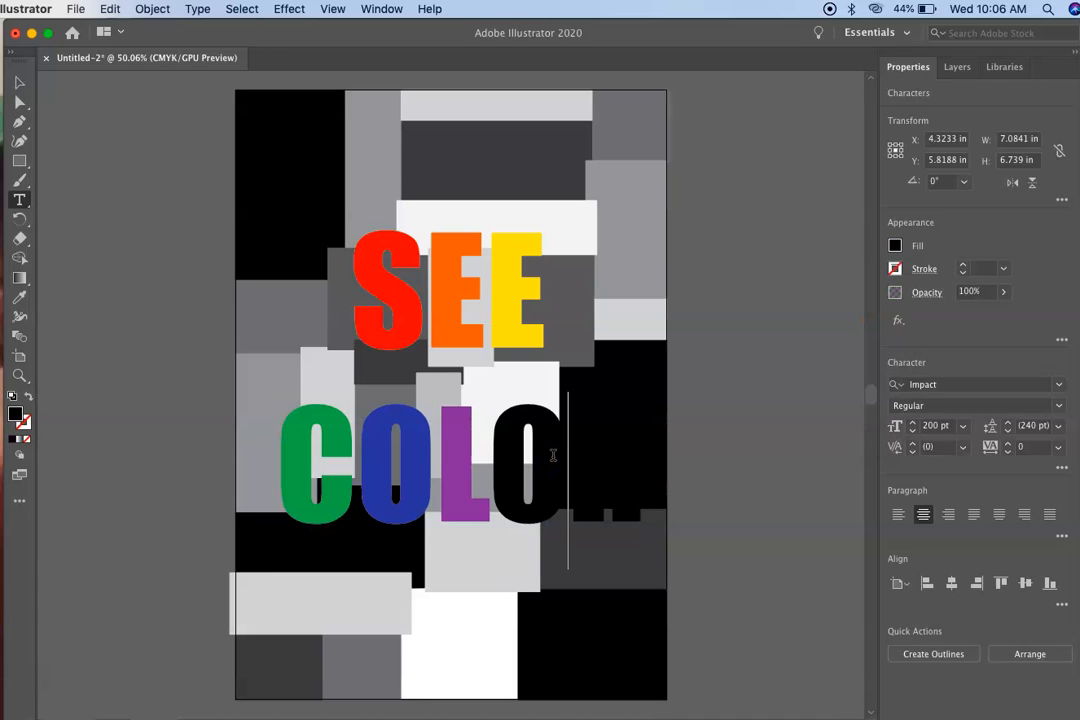
left_click_drag(553, 455, 494, 453)
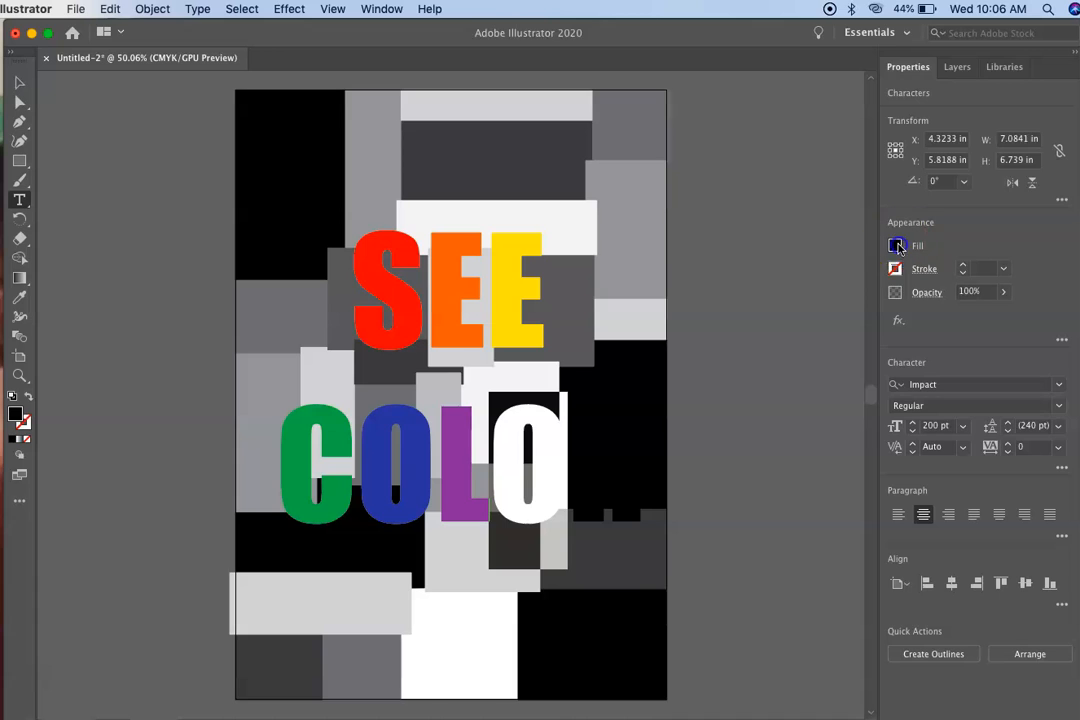
left_click(897, 246)
left_click(728, 364)
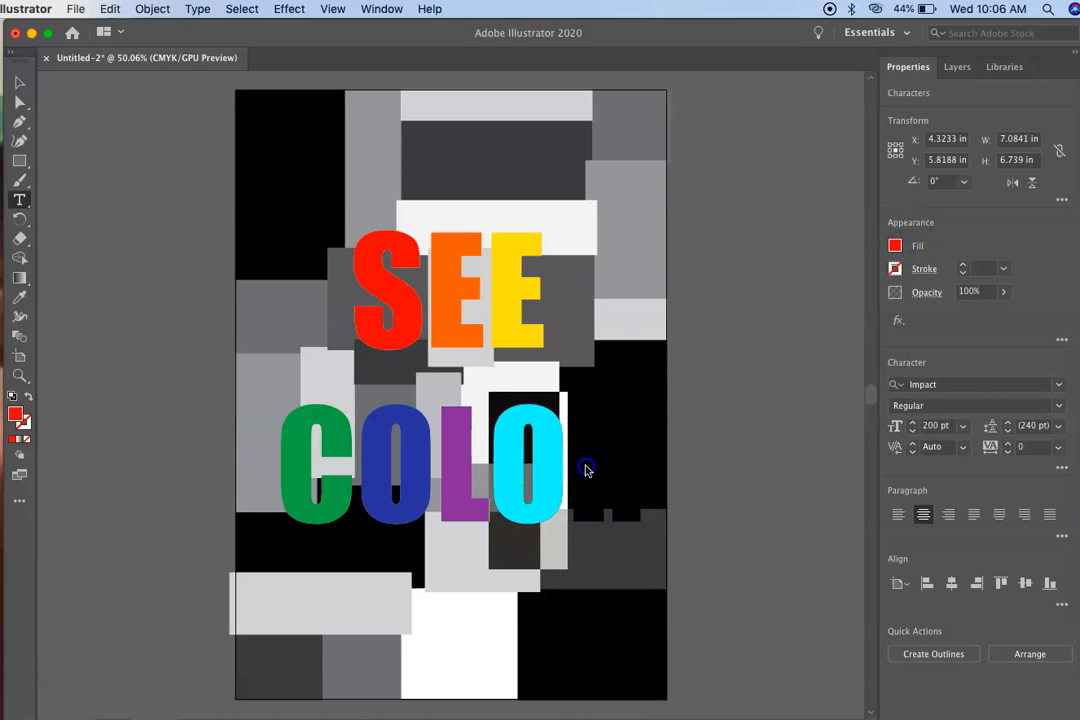
Fill the letter R of COLOR with the orange swatch from the rainbow color group and deselect the text
left_click(633, 465)
left_click_drag(633, 465, 574, 449)
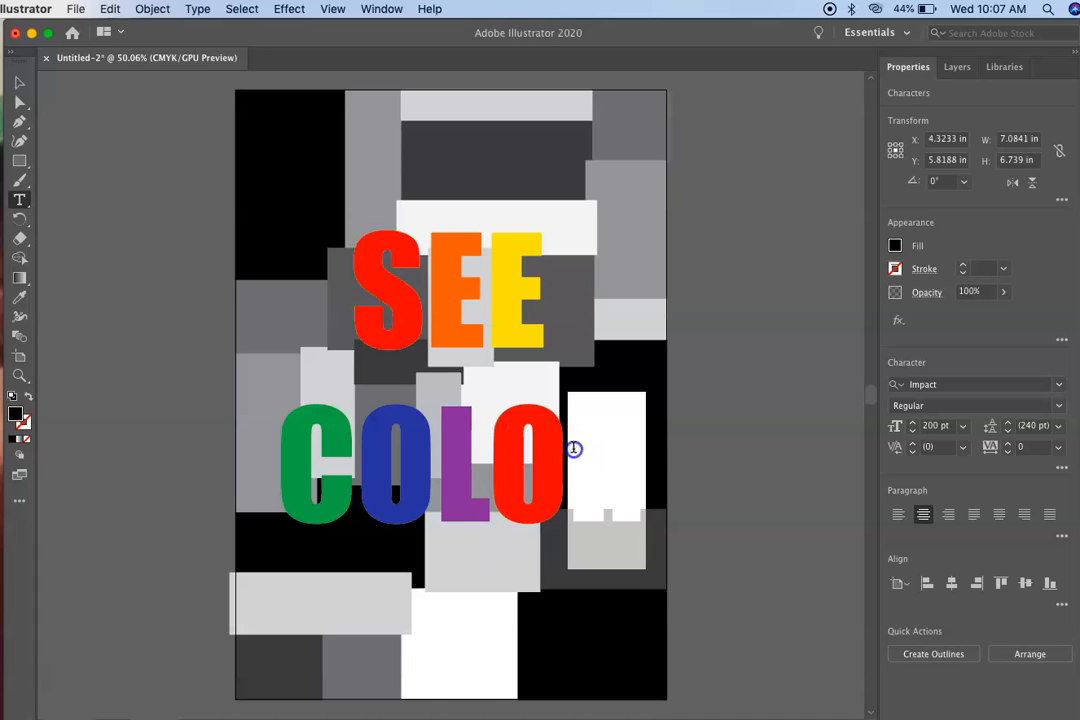
left_click(896, 245)
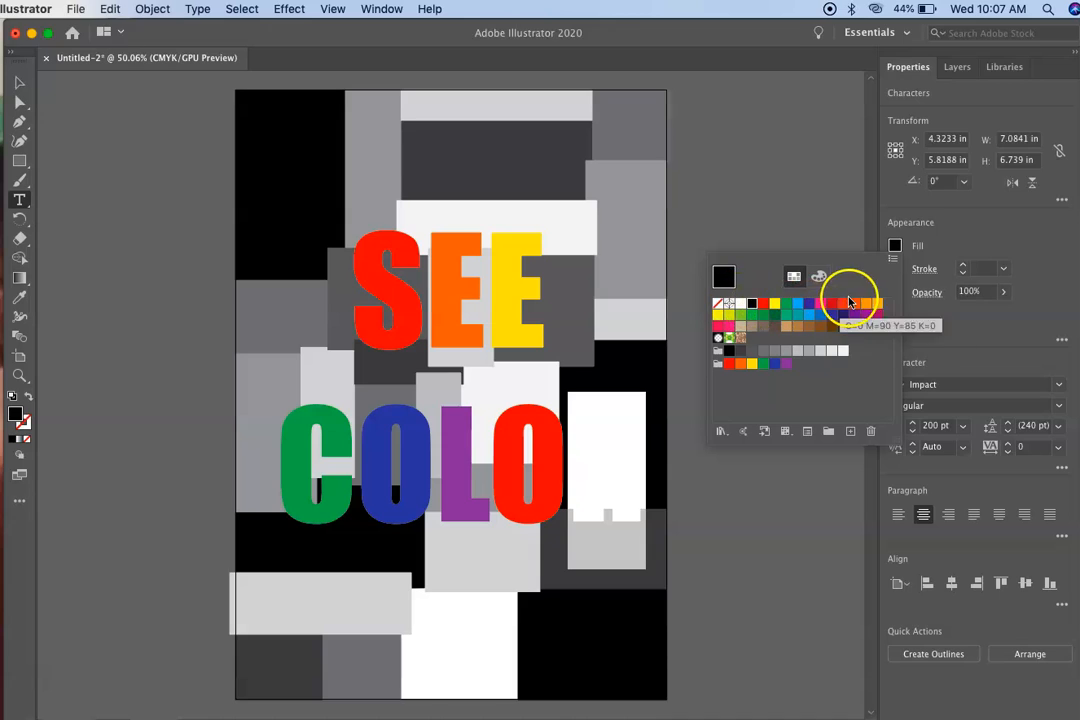
left_click(740, 366)
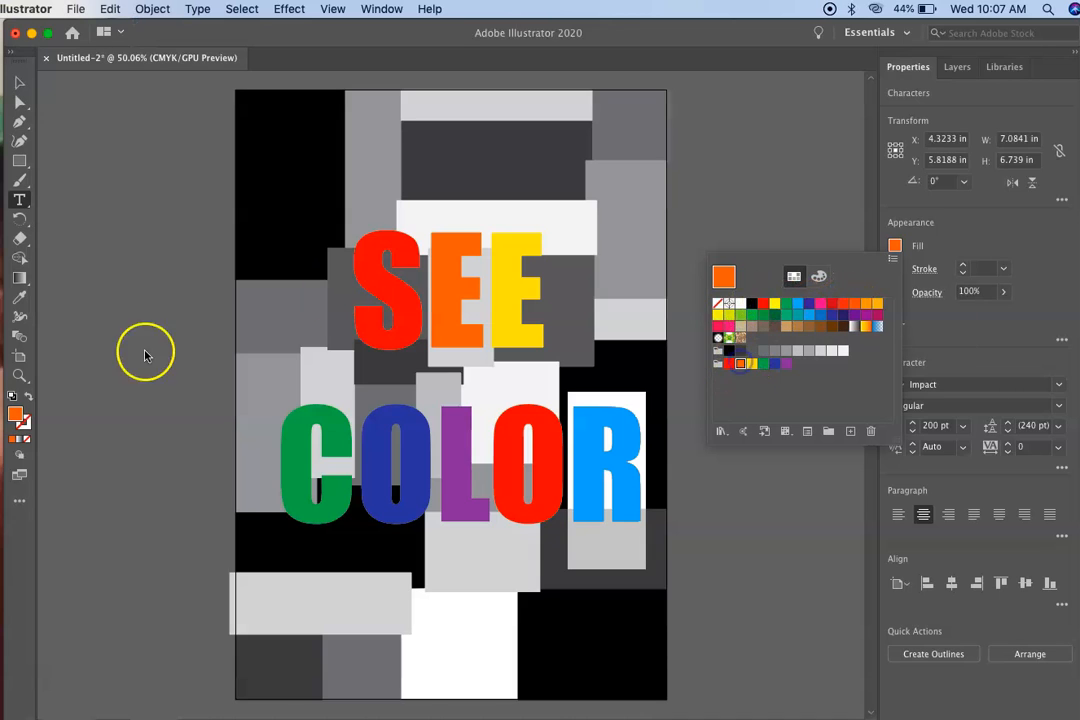
left_click(91, 389)
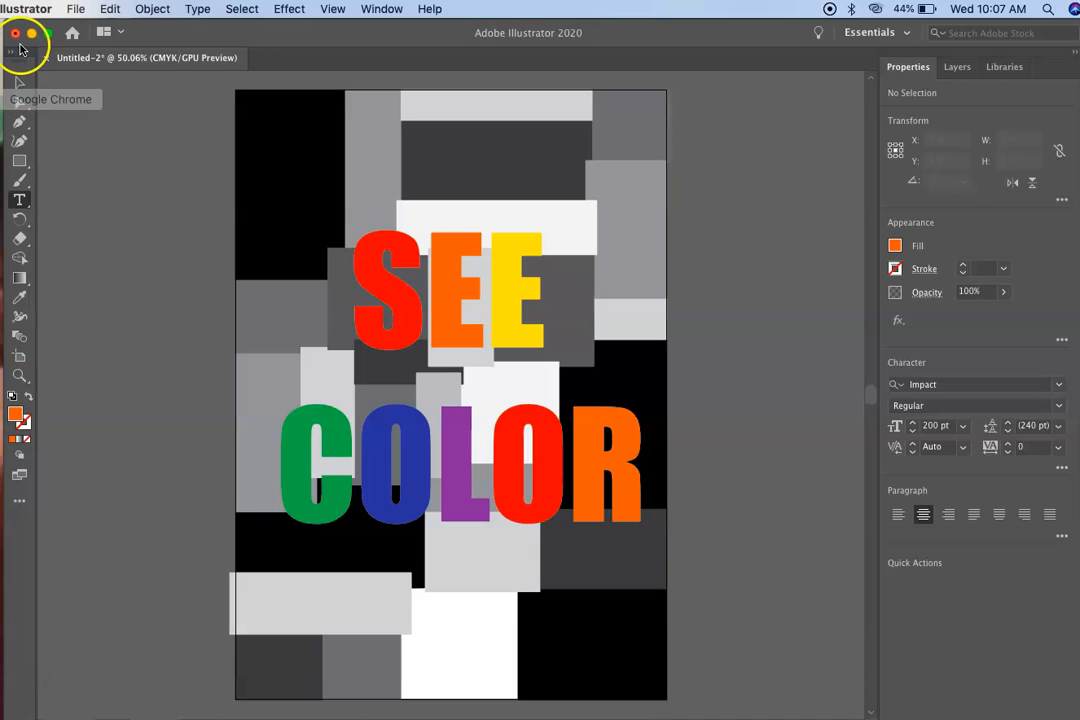
Stretch the SEE COLOR slogan taller and across the artboard's full width, and move it down to the middle of the artboard
left_click(19, 82)
left_click(377, 259)
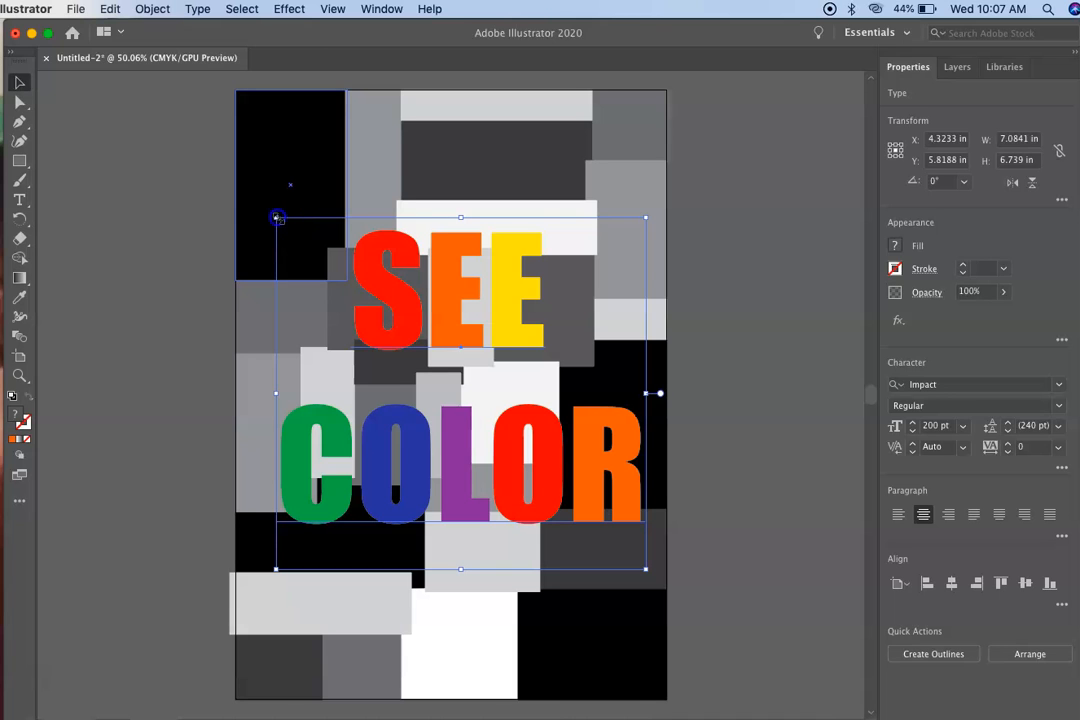
left_click_drag(277, 217, 277, 88)
left_click_drag(279, 324, 241, 320)
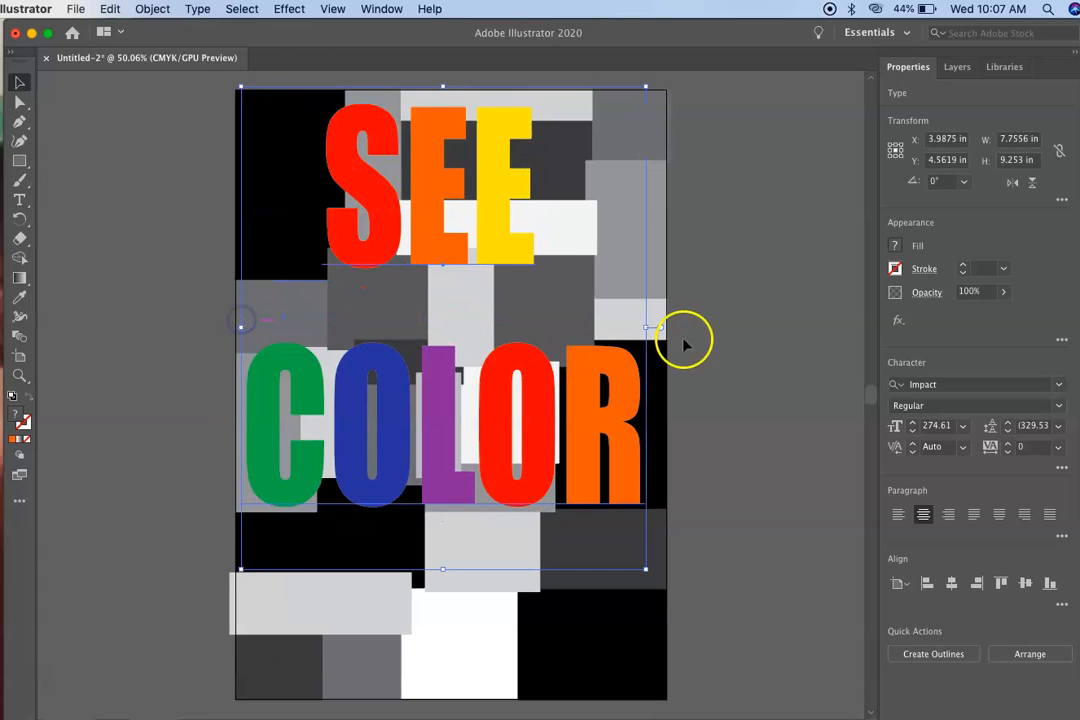
left_click_drag(646, 327, 667, 327)
left_click_drag(464, 188, 460, 259)
left_click(181, 239)
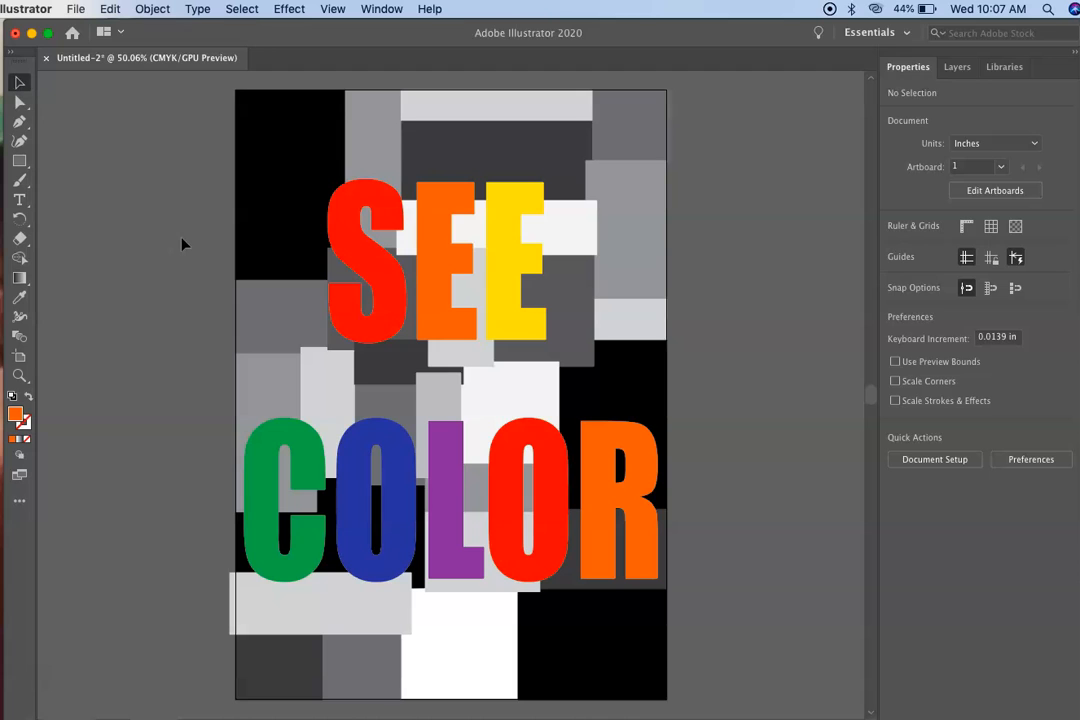
Start exporting the artwork with Export As, keeping PNG (png) as the file format
left_click(75, 9)
mouse_move(60, 299)
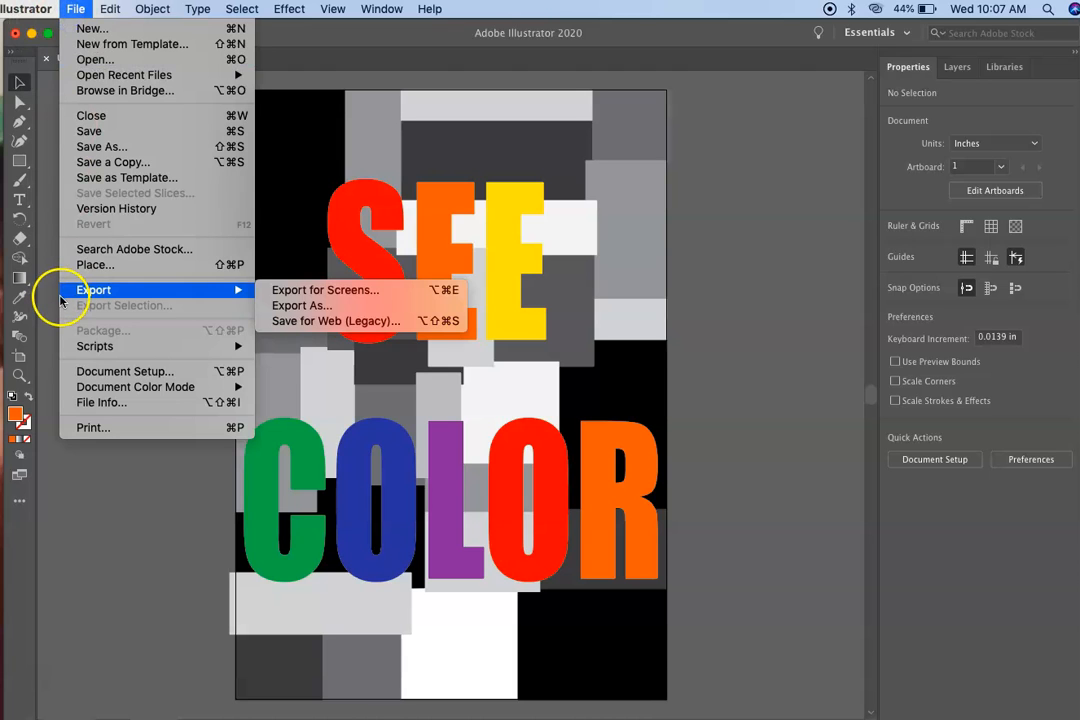
left_click(302, 305)
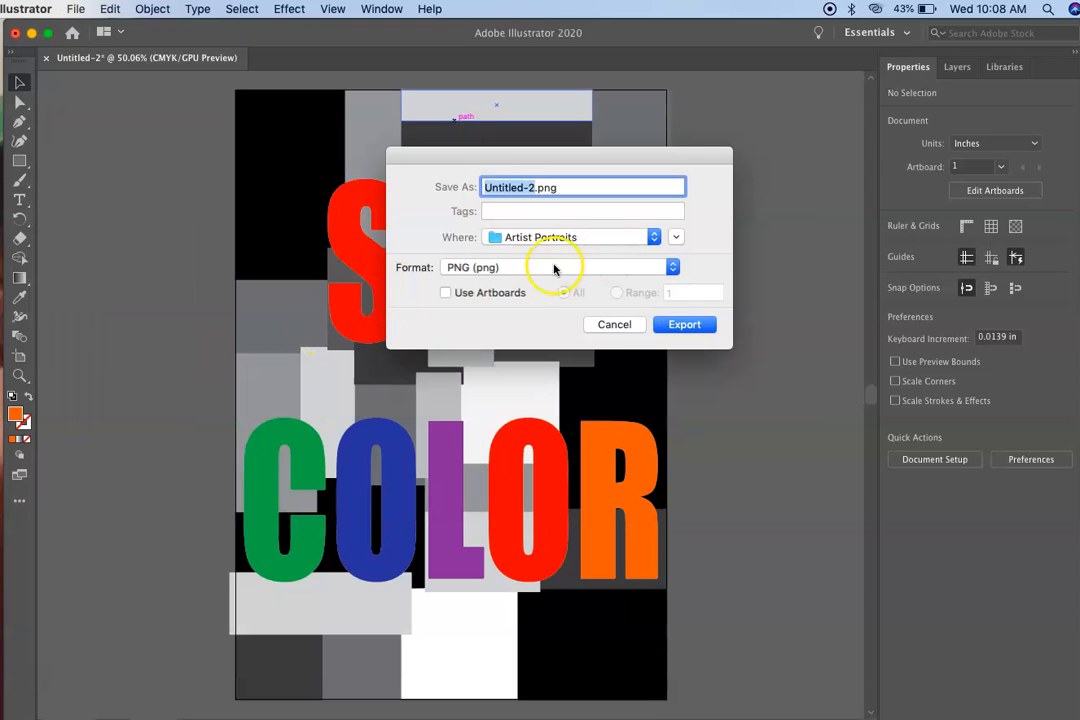
left_click(671, 267)
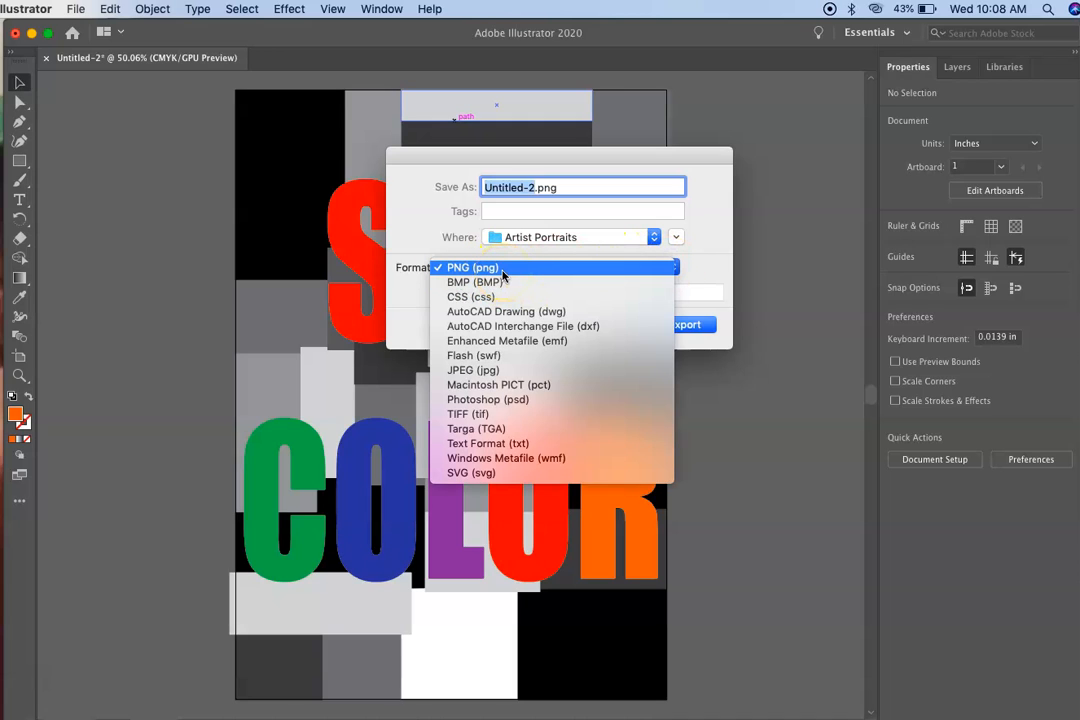
left_click(773, 253)
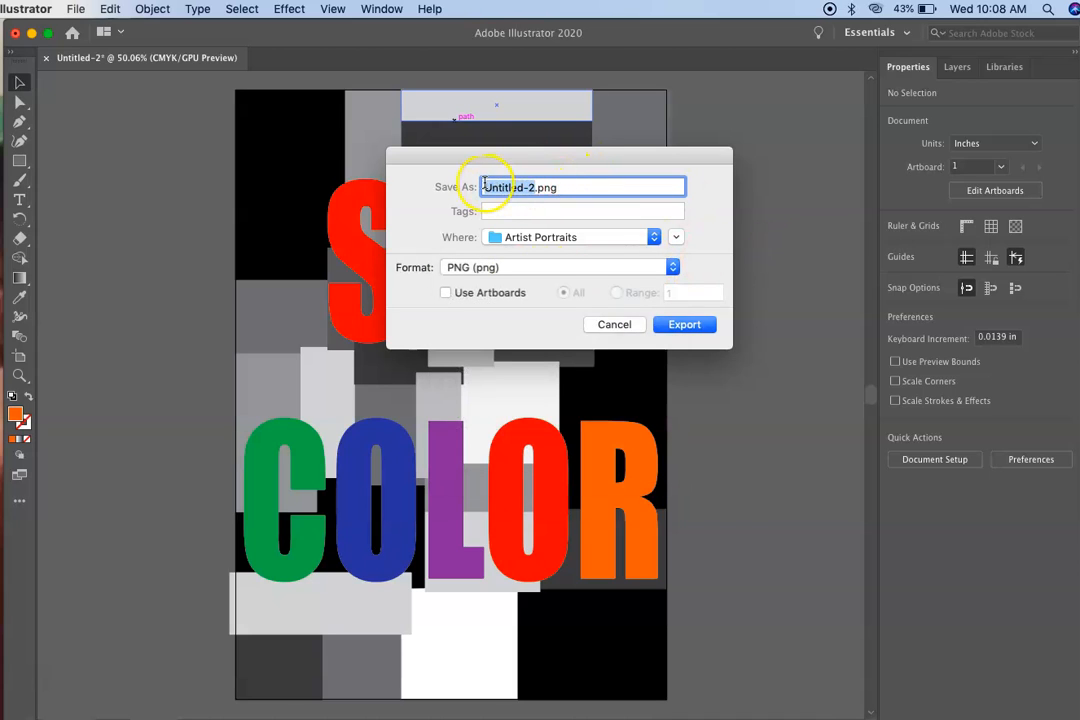
Name the export file with the author's initial and surname followed by "_ Civil Rights Poster", and open the choice of save location
type("CIV")
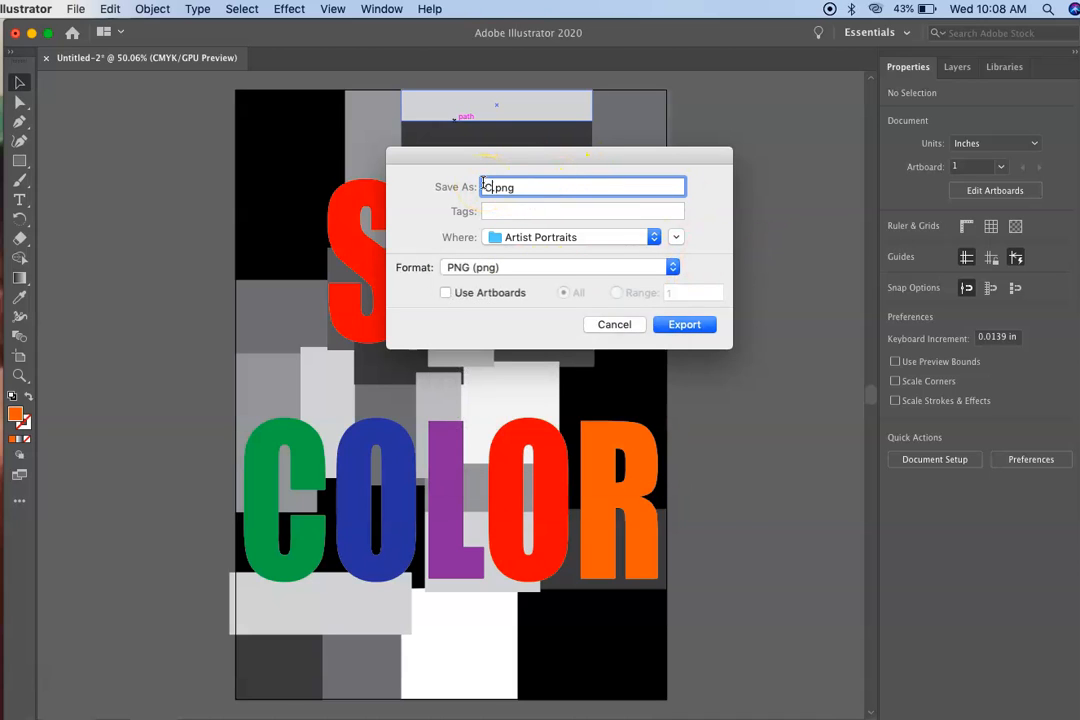
key("BackSpace")
key("BackSpace")
type("Pop")
key("BackSpace")
key("BackSpace")
type("Martinez ")
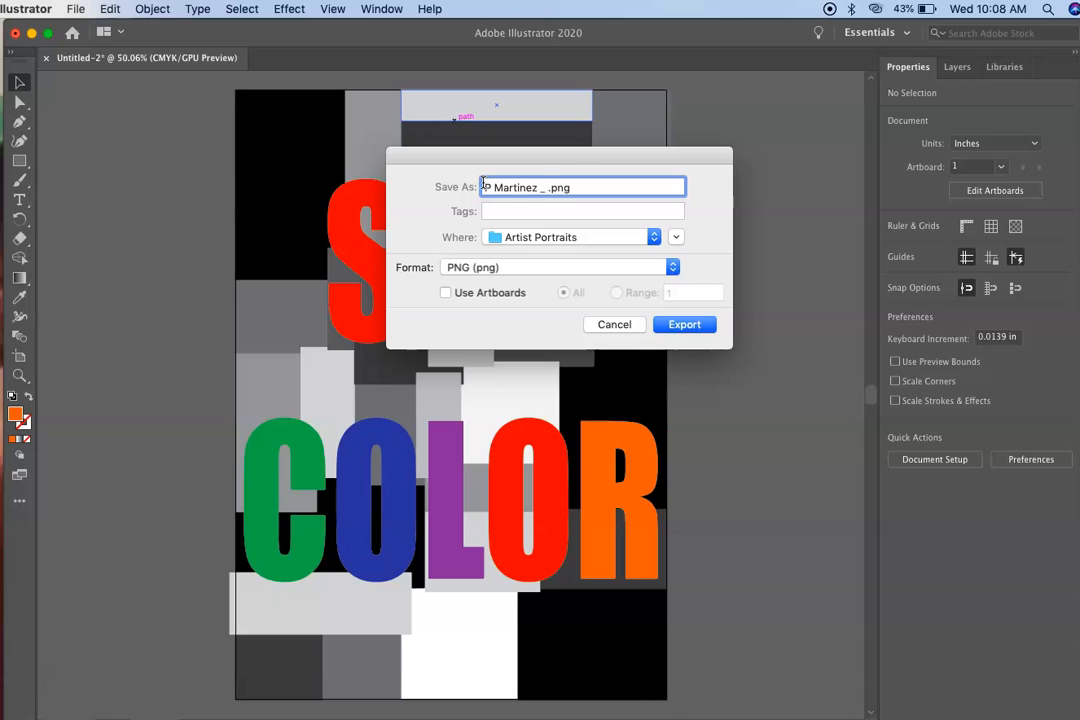
type("_ Civil Rights Poster")
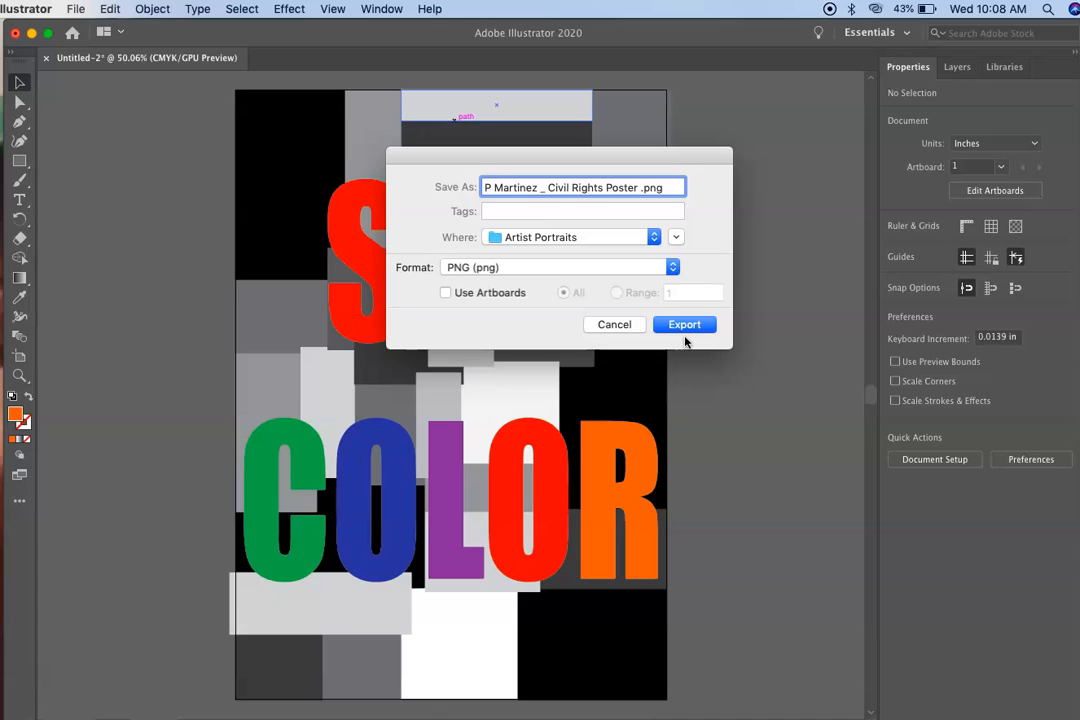
left_click(676, 326)
left_click(653, 237)
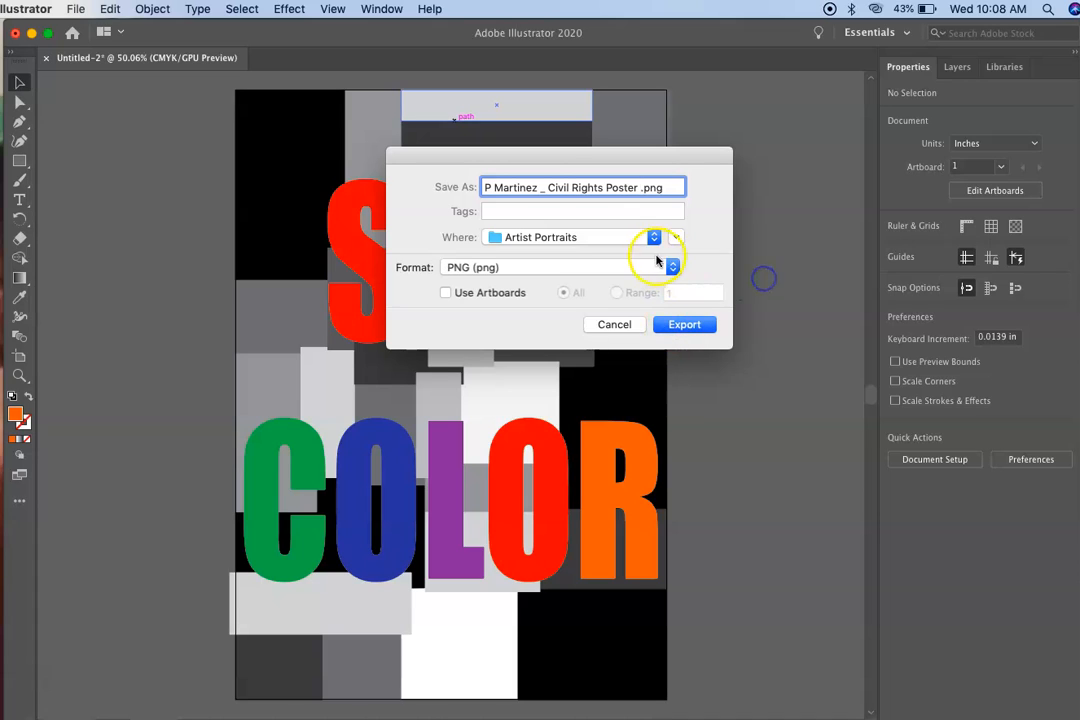